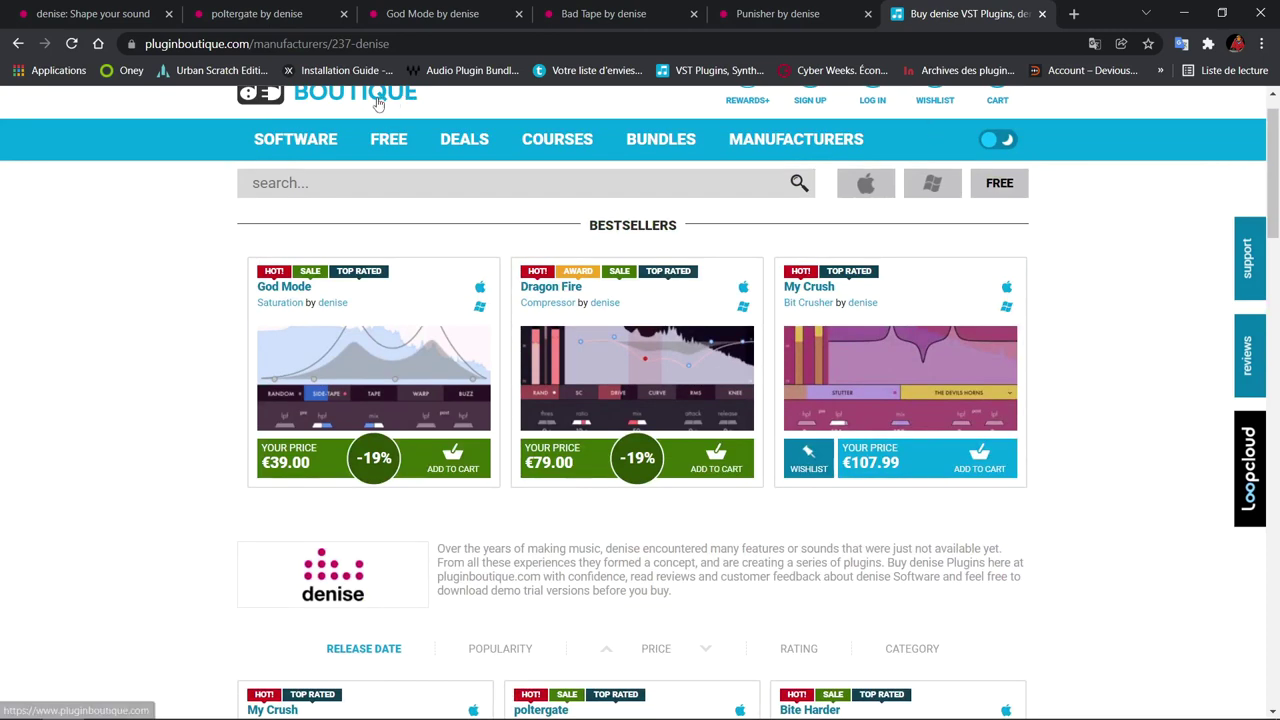
Open the Plugin Boutique home page in a new tab and read the article about the free December gift plug-ins
{"action": "right_click", "coordinate": [364, 97]}
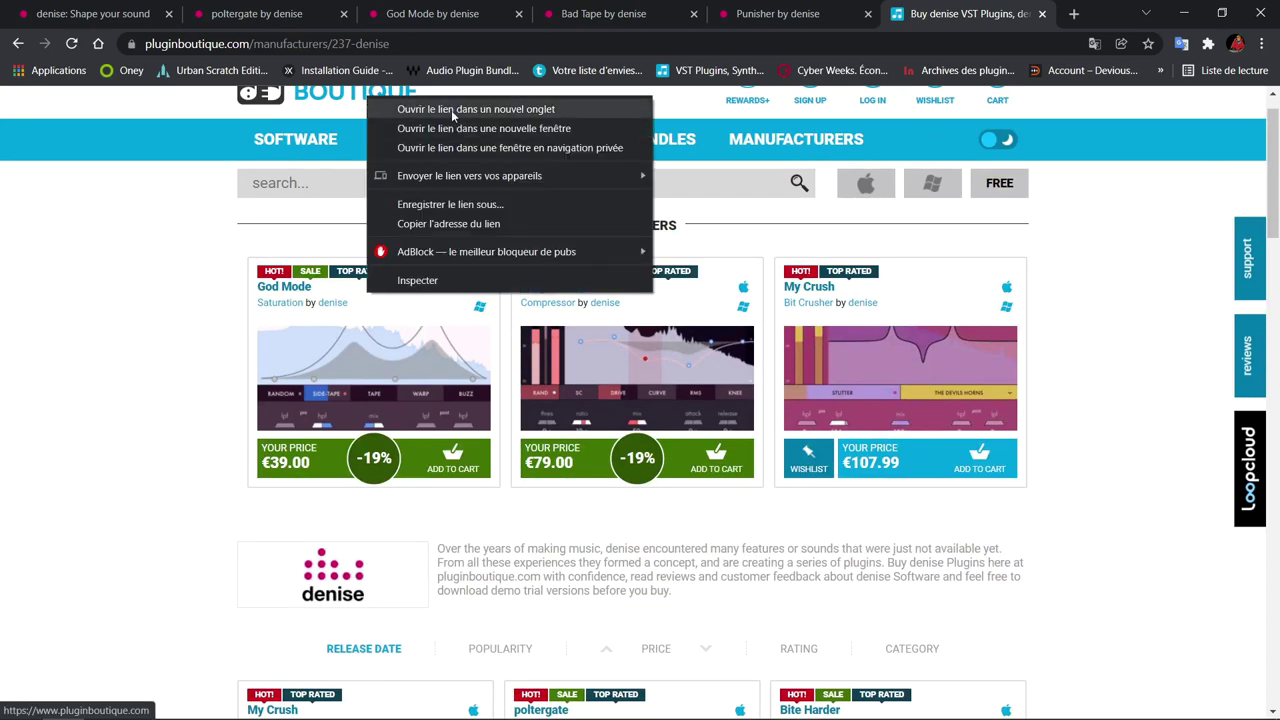
{"action": "left_click", "coordinate": [456, 109]}
{"action": "key", "text": "ctrl+Tab"}
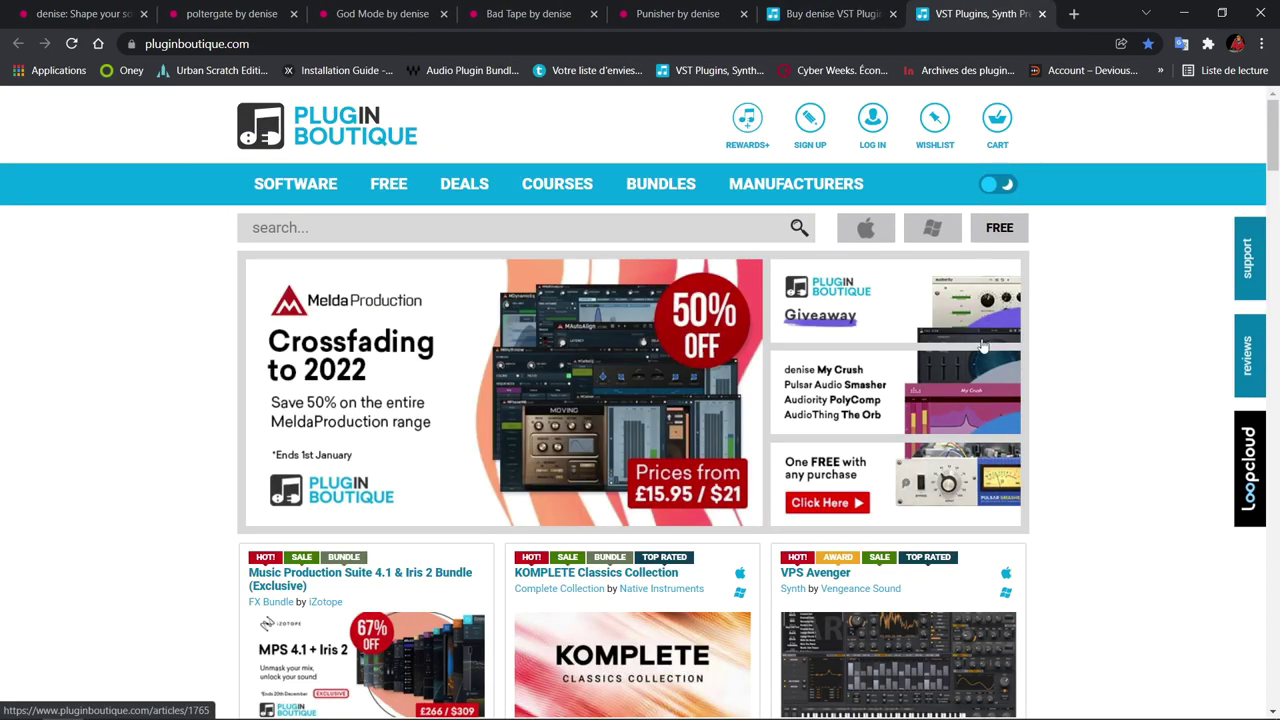
{"action": "left_click", "coordinate": [975, 409]}
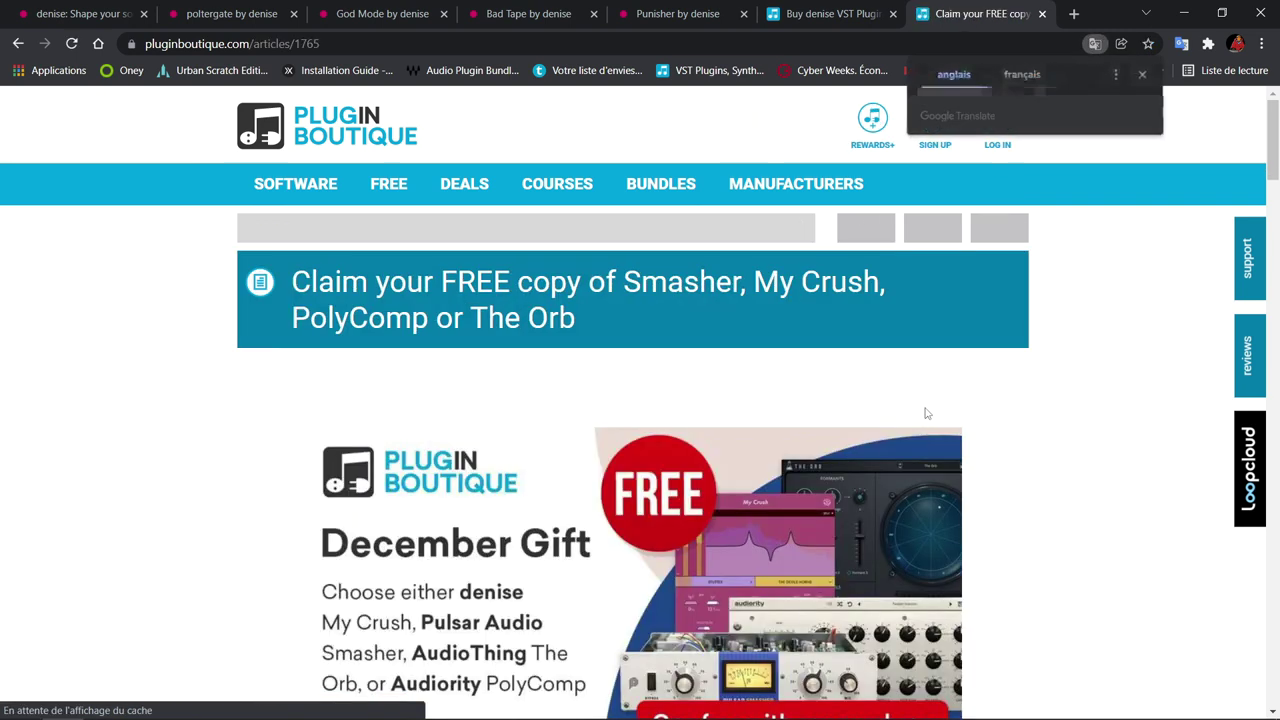
{"action": "scroll", "coordinate": [991, 247], "scroll_direction": "down", "scroll_amount": 2}
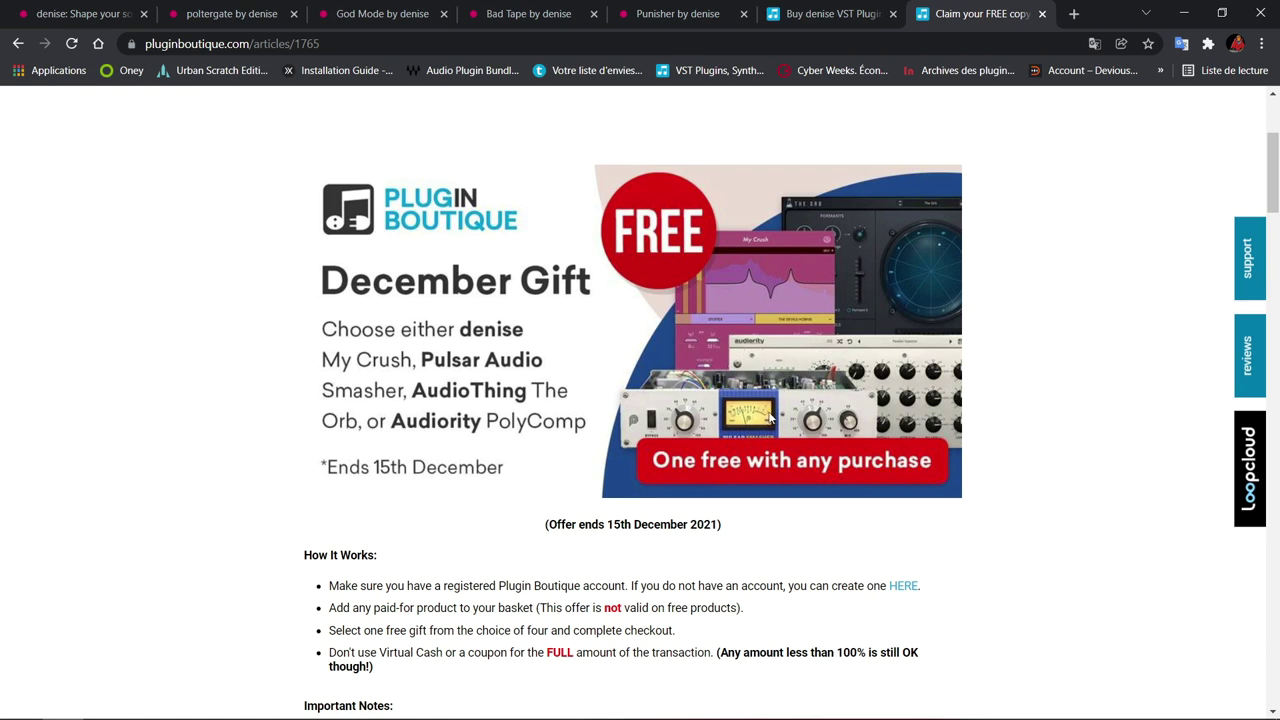
{"action": "left_click", "coordinate": [80, 14]}
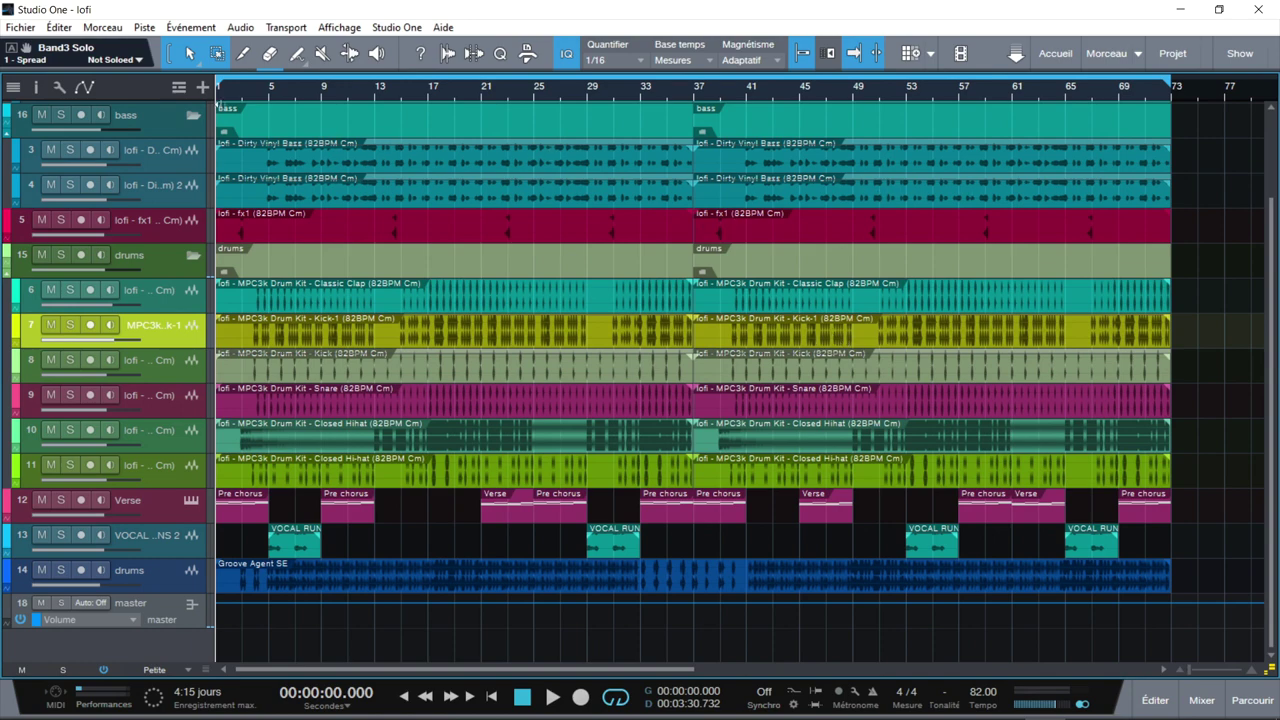
In Studio One, show the mixer and open poltergate on the drums track and God Mode on the drums bus
{"action": "key", "text": "F3"}
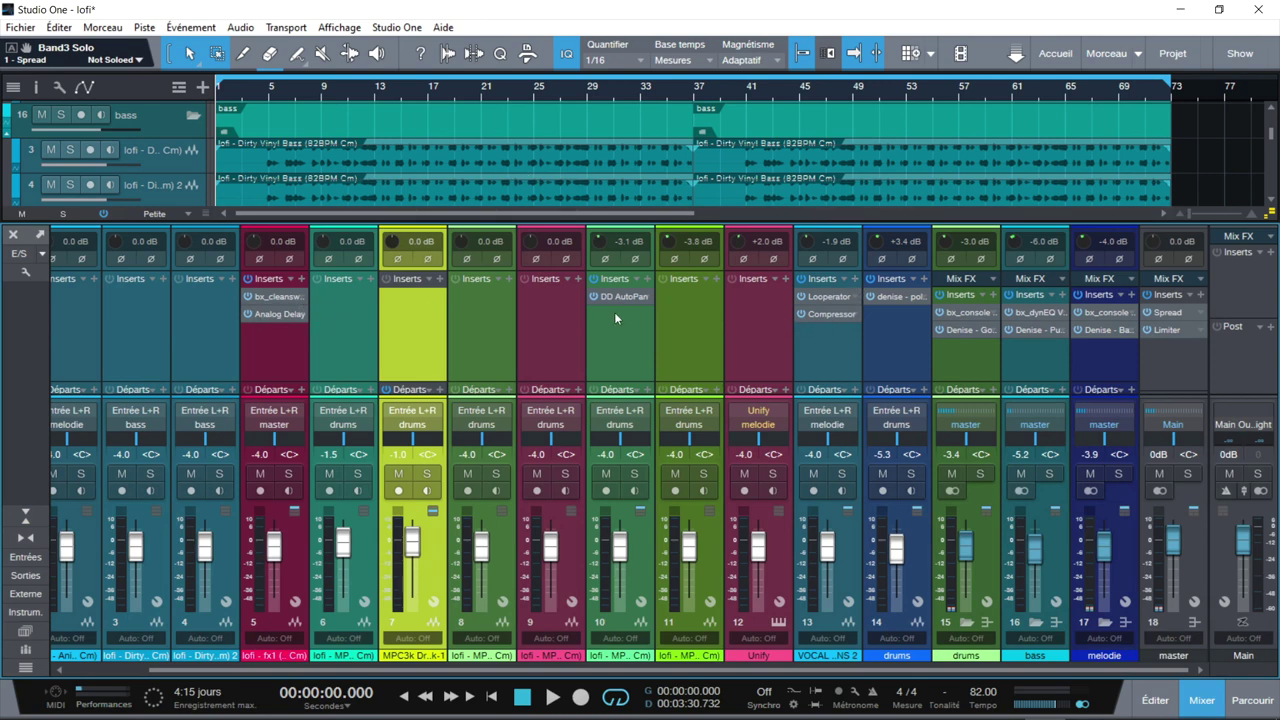
{"action": "left_click", "coordinate": [954, 330]}
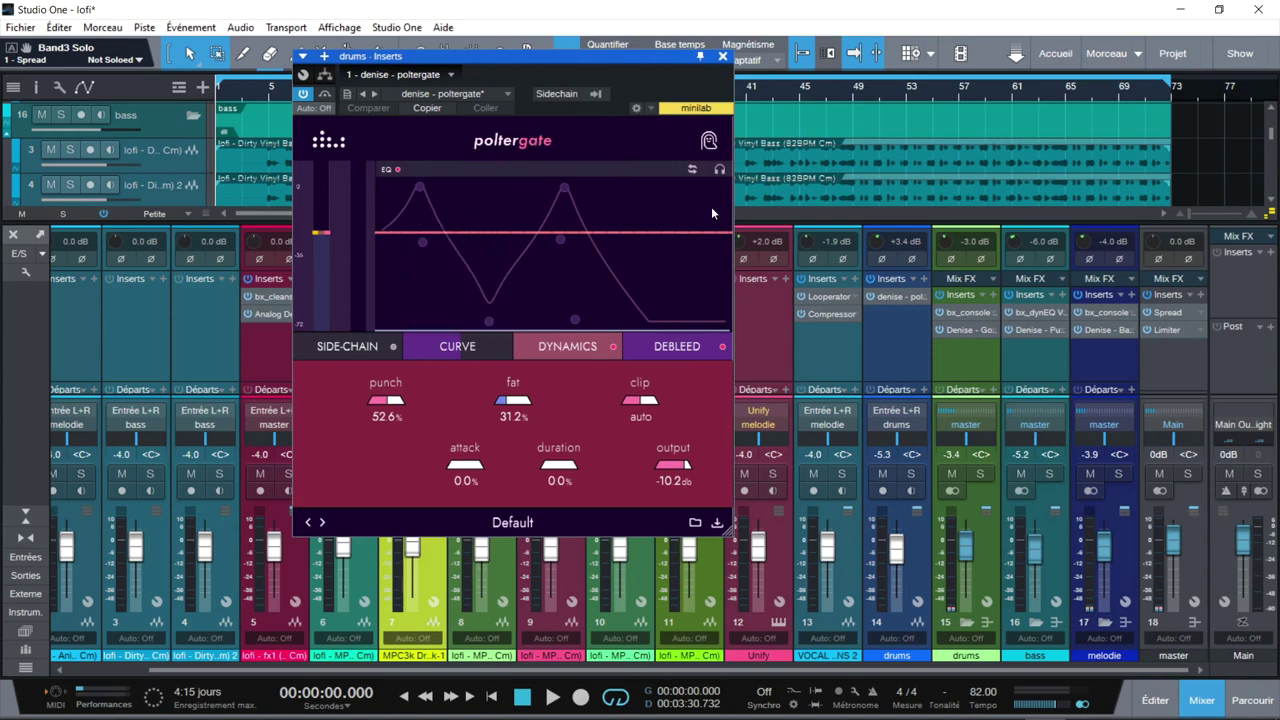
{"action": "left_click", "coordinate": [968, 331]}
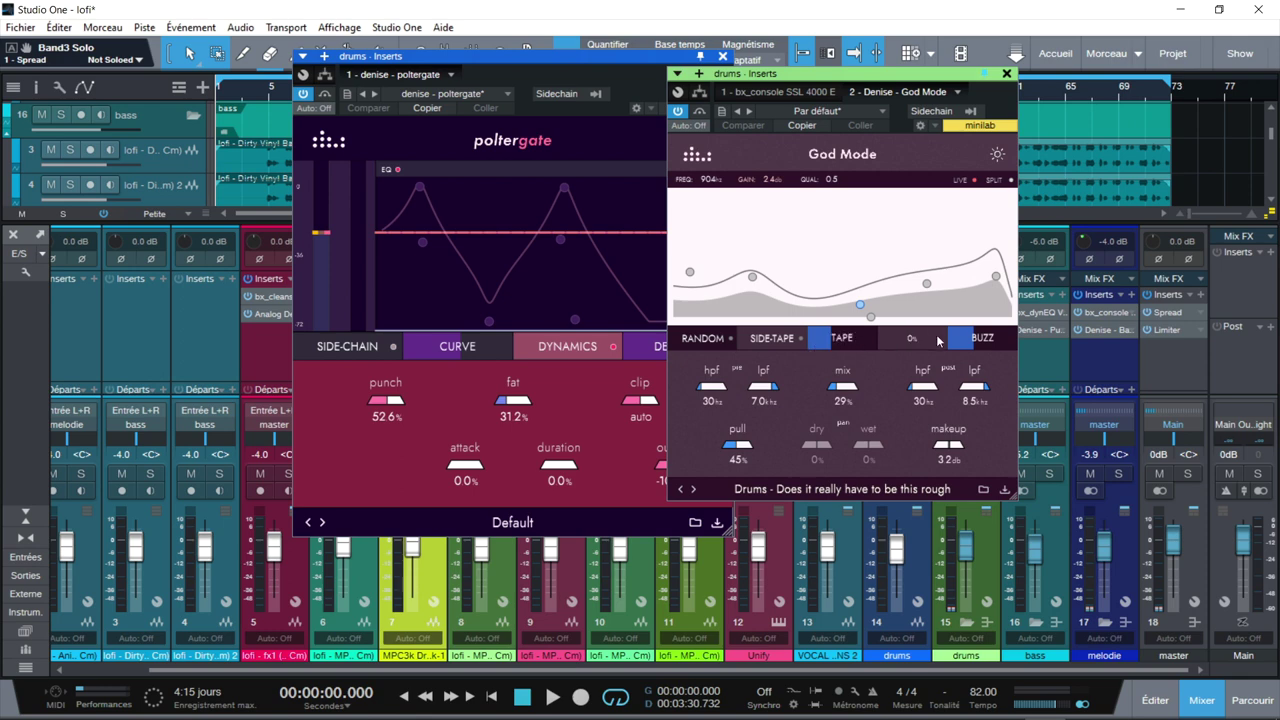
{"action": "left_click_drag", "start_coordinate": [958, 85], "coordinate": [605, 78]}
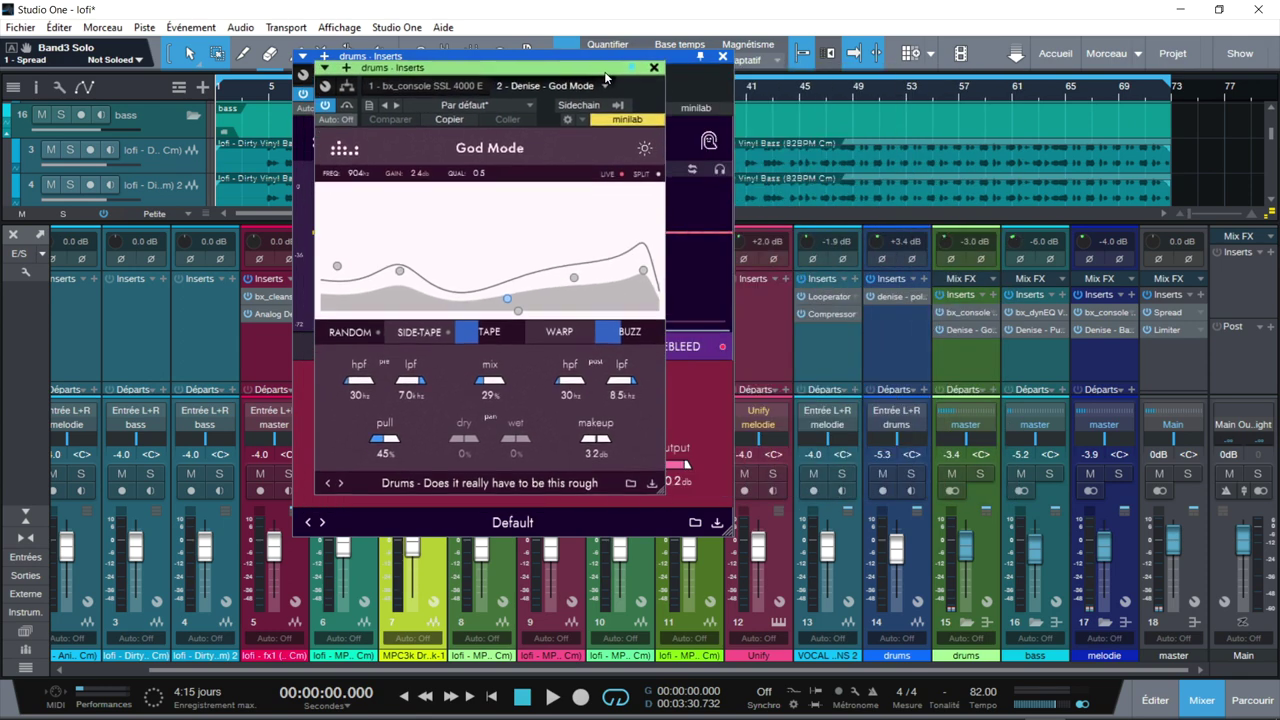
Open Punisher on the bass bus and Bad Tape on the melodie bus, arranging the plug-in windows beside God Mode
{"action": "left_click", "coordinate": [1034, 332]}
{"action": "left_click_drag", "start_coordinate": [679, 288], "coordinate": [589, 218]}
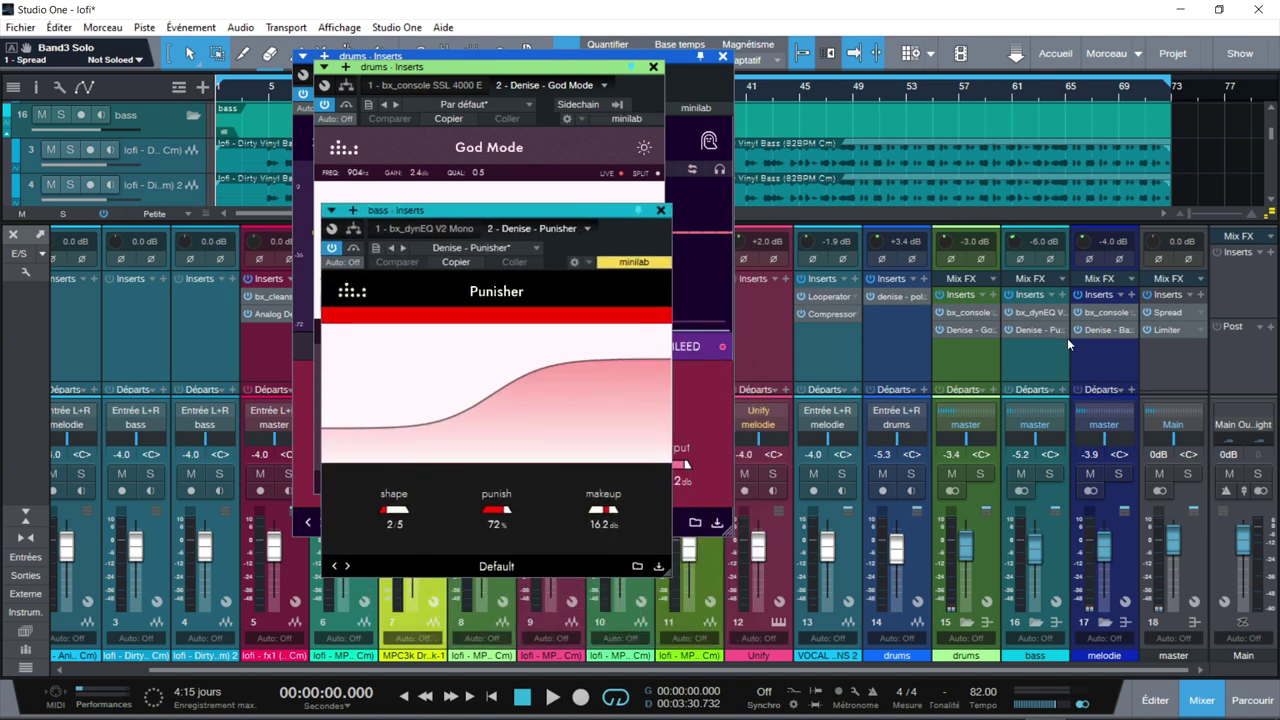
{"action": "left_click", "coordinate": [1112, 330]}
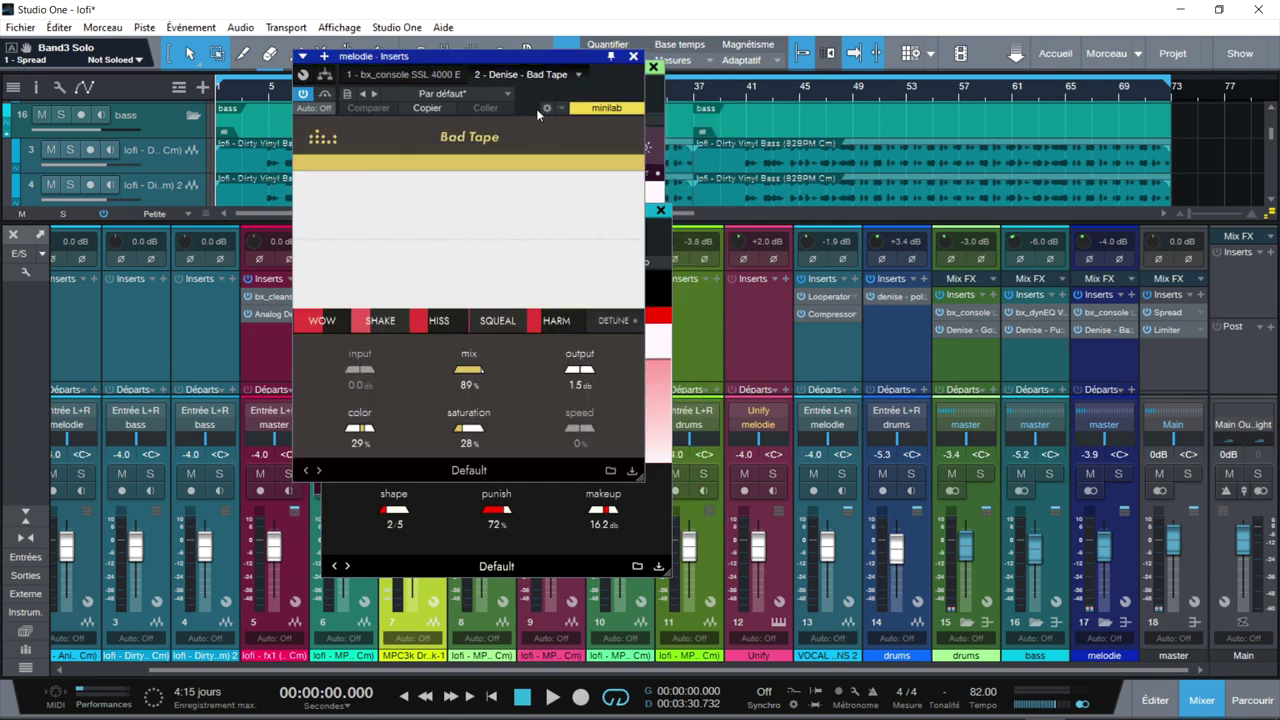
{"action": "left_click_drag", "start_coordinate": [525, 62], "coordinate": [910, 75]}
{"action": "left_click_drag", "start_coordinate": [604, 215], "coordinate": [310, 246]}
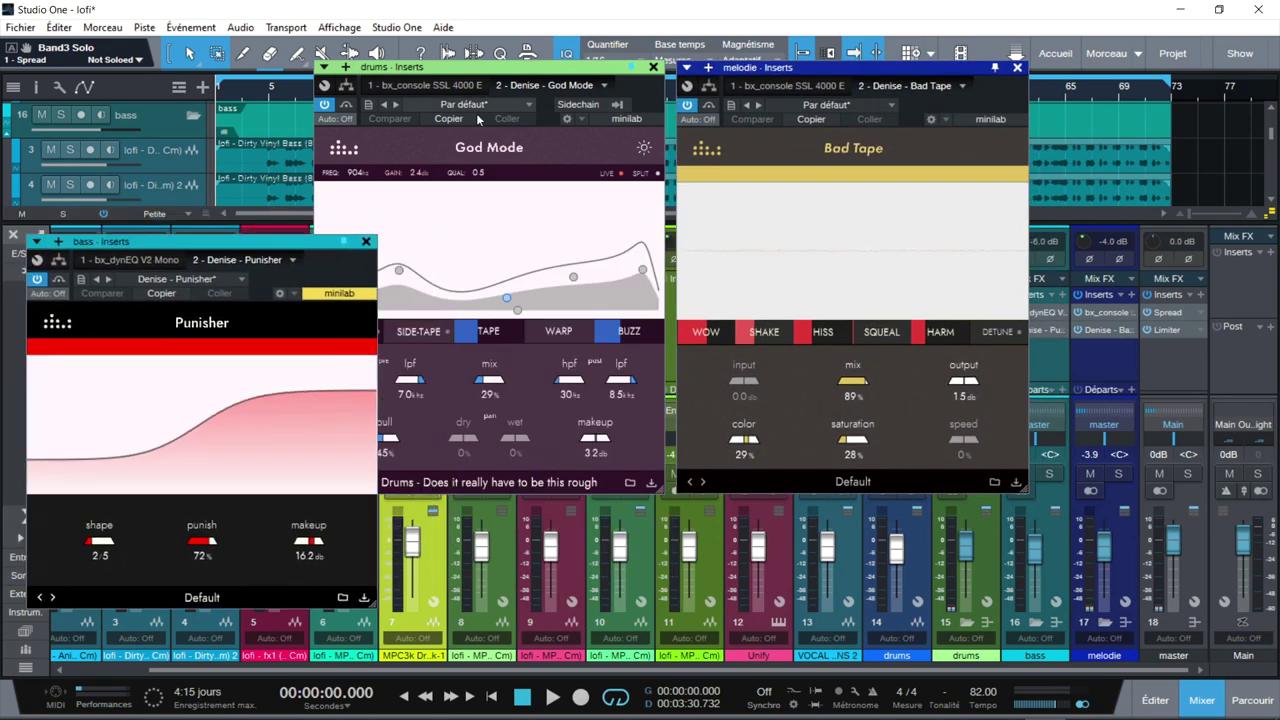
{"action": "left_click", "coordinate": [493, 83]}
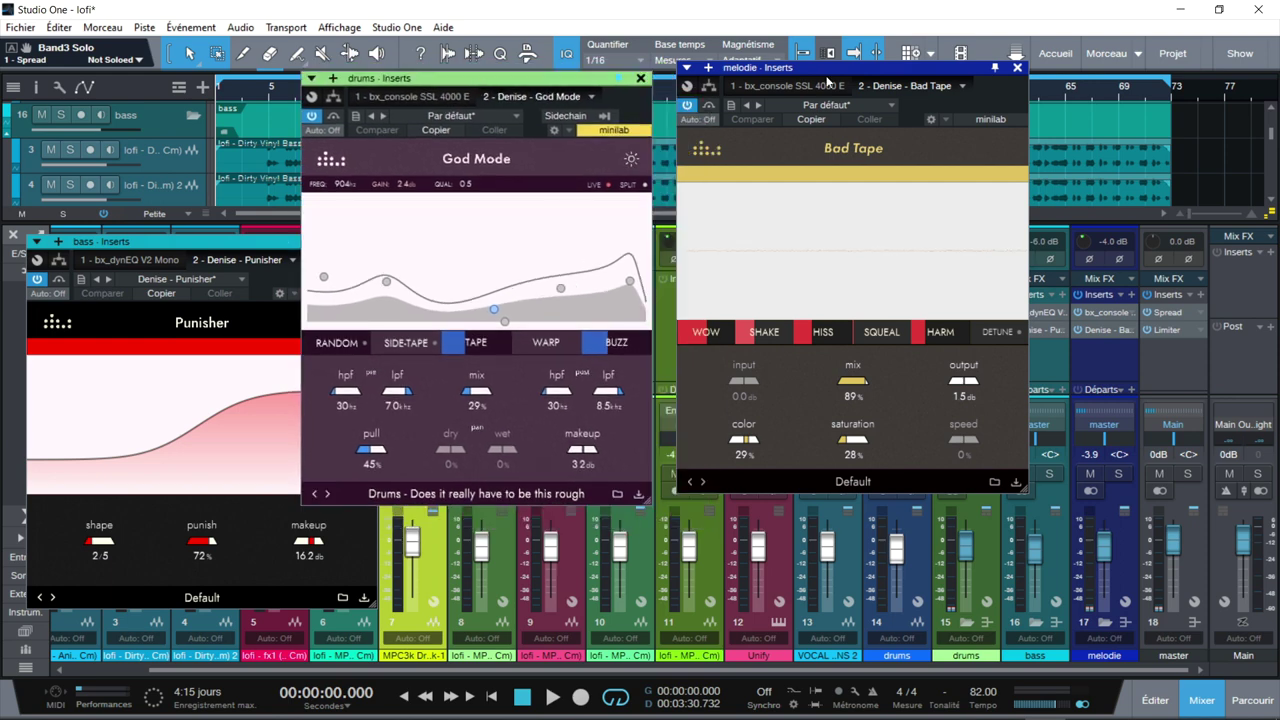
Close the Bad Tape, God Mode and Punisher plug-in windows
{"action": "left_click", "coordinate": [1017, 68]}
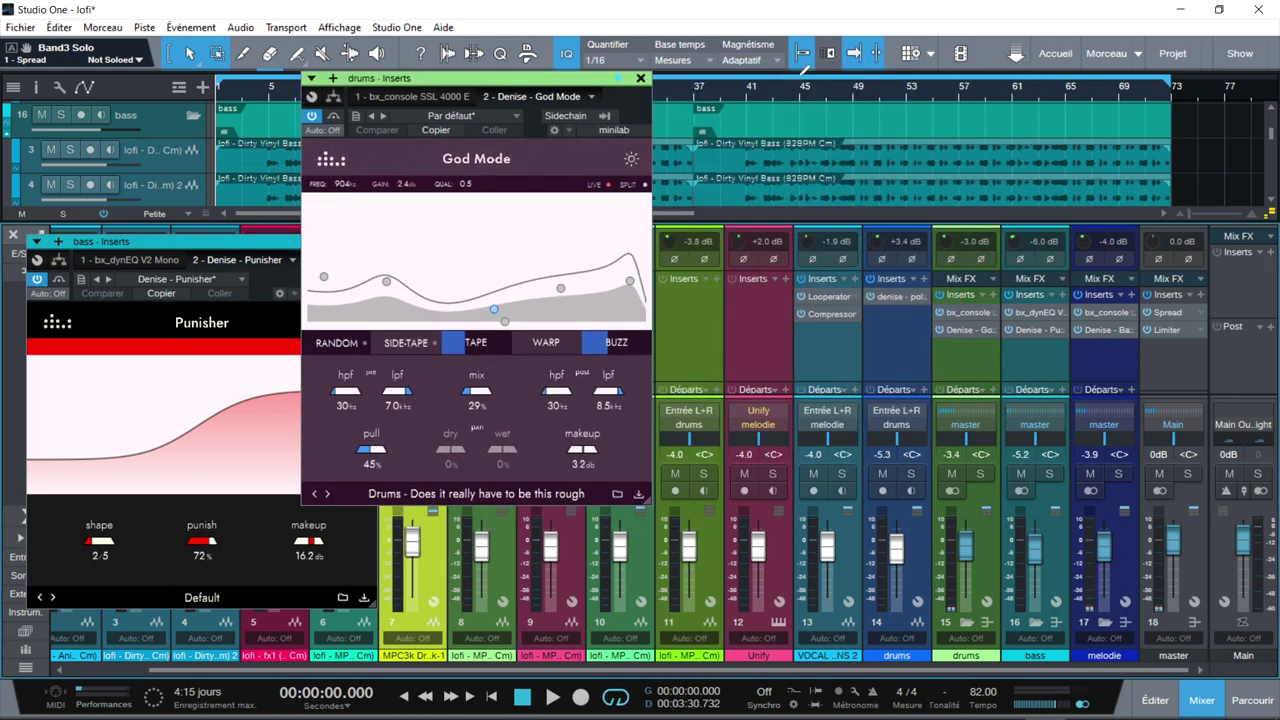
{"action": "left_click", "coordinate": [641, 78]}
{"action": "left_click", "coordinate": [365, 242]}
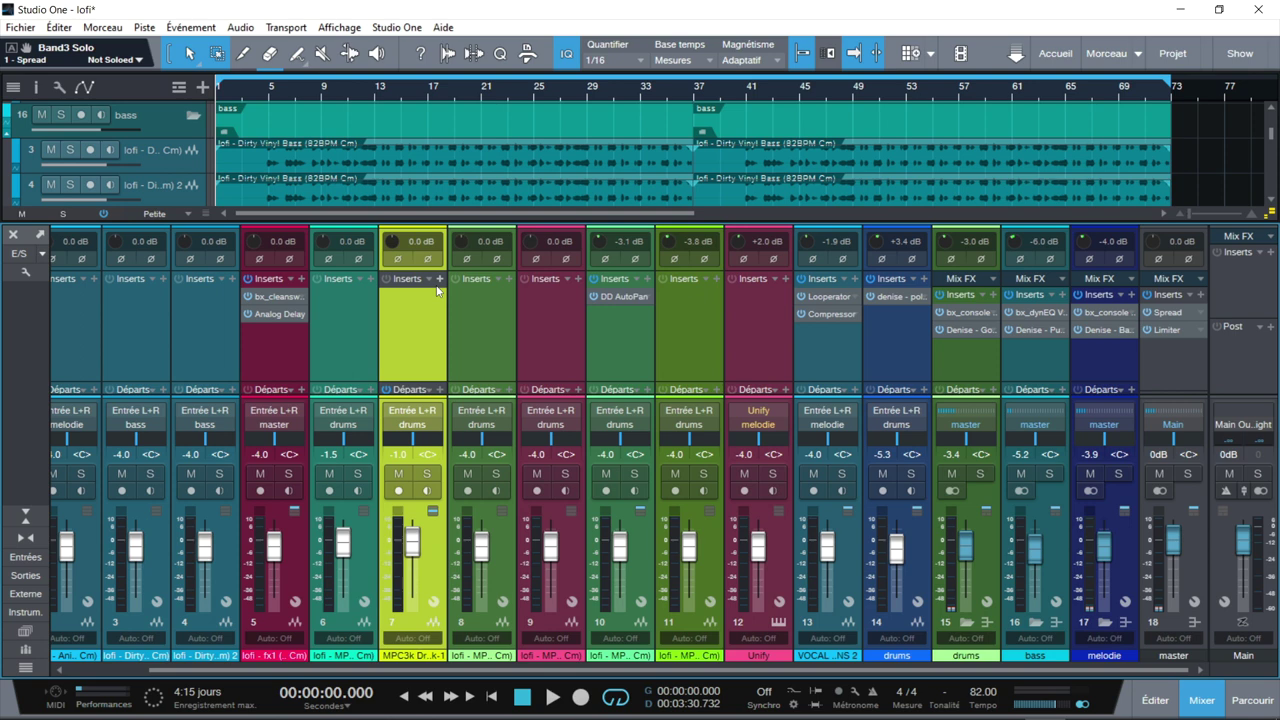
Play the song from the start and check all channel levels in the narrow mixer view before restoring the wide view
{"action": "key", "text": "space"}
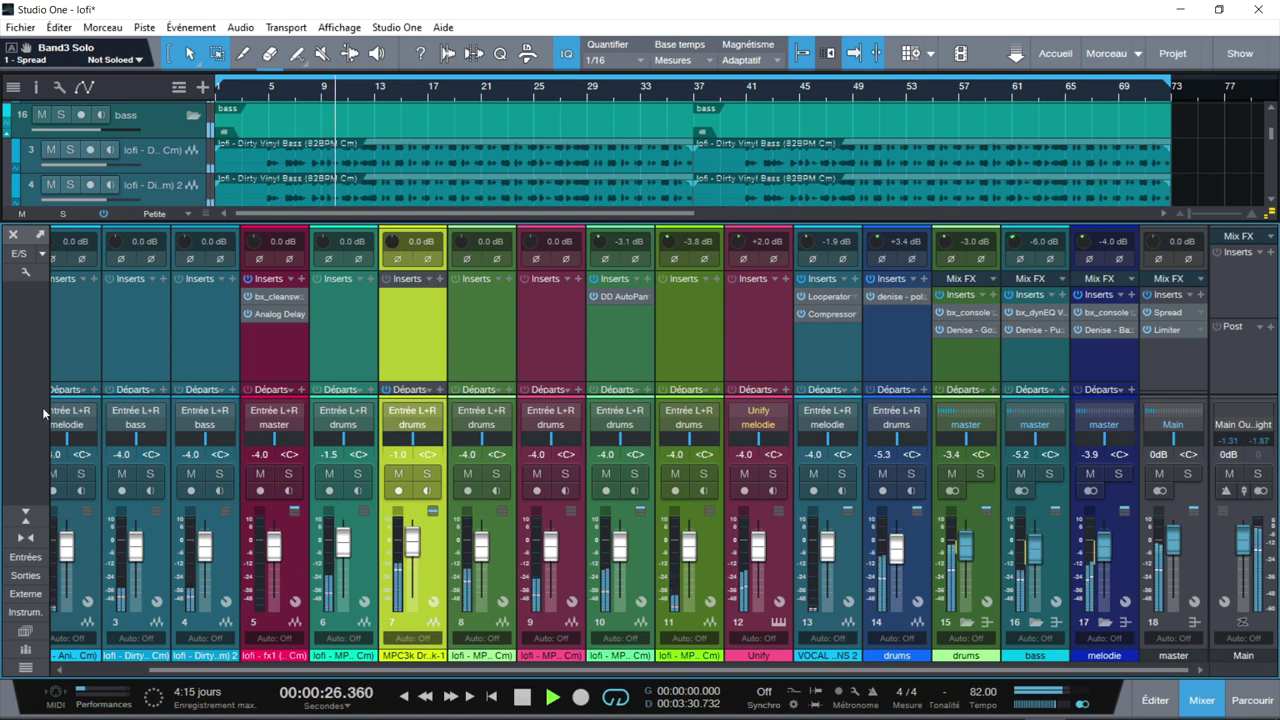
{"action": "left_click", "coordinate": [26, 537]}
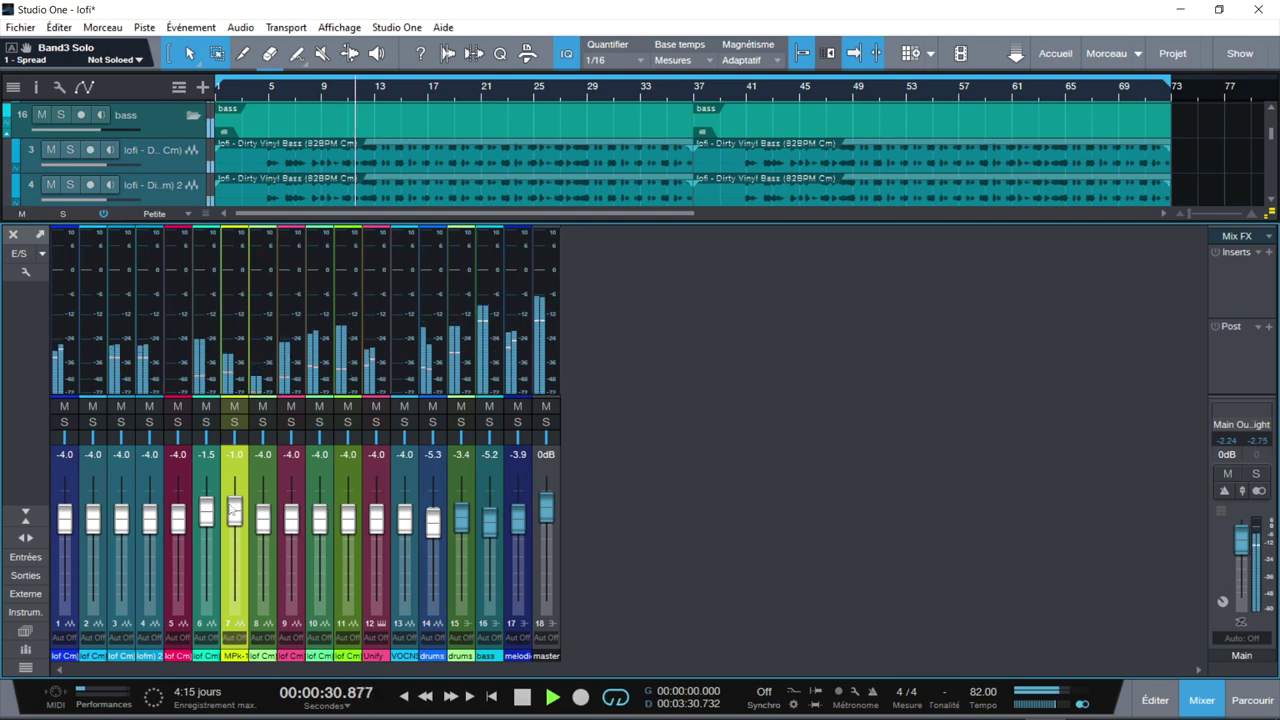
{"action": "left_click", "coordinate": [24, 538]}
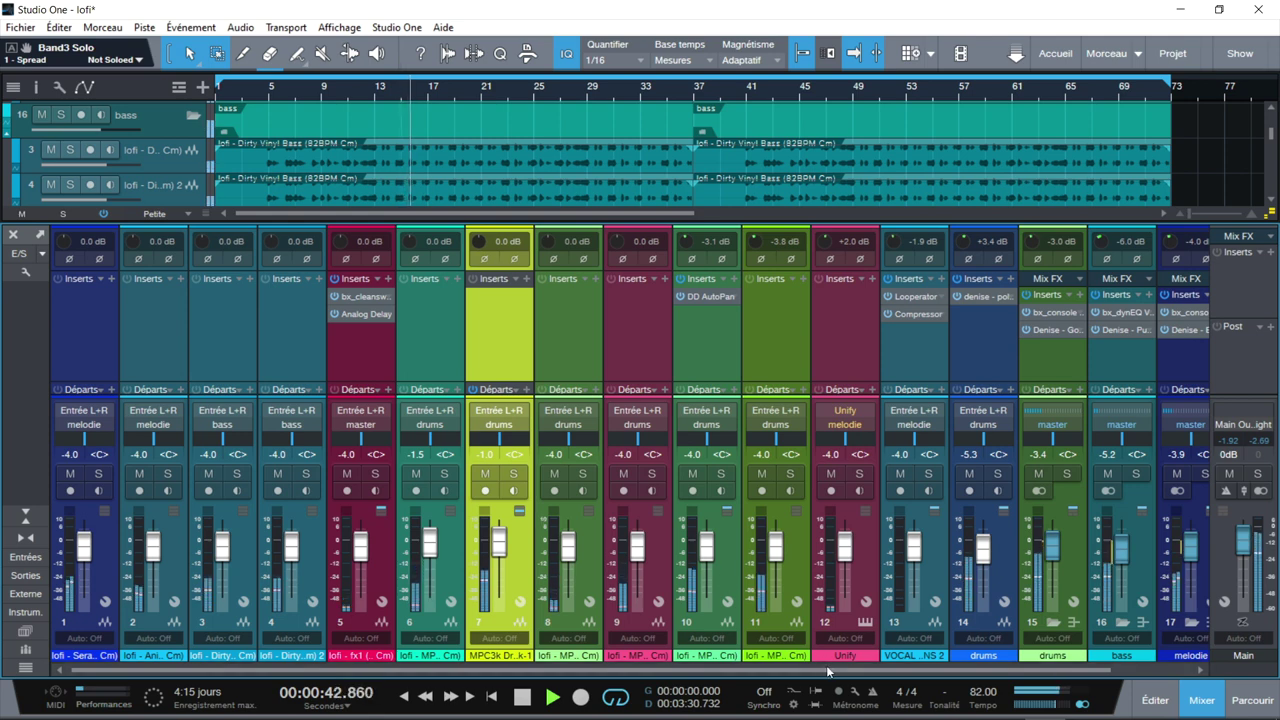
{"action": "left_click_drag", "start_coordinate": [870, 668], "coordinate": [945, 668]}
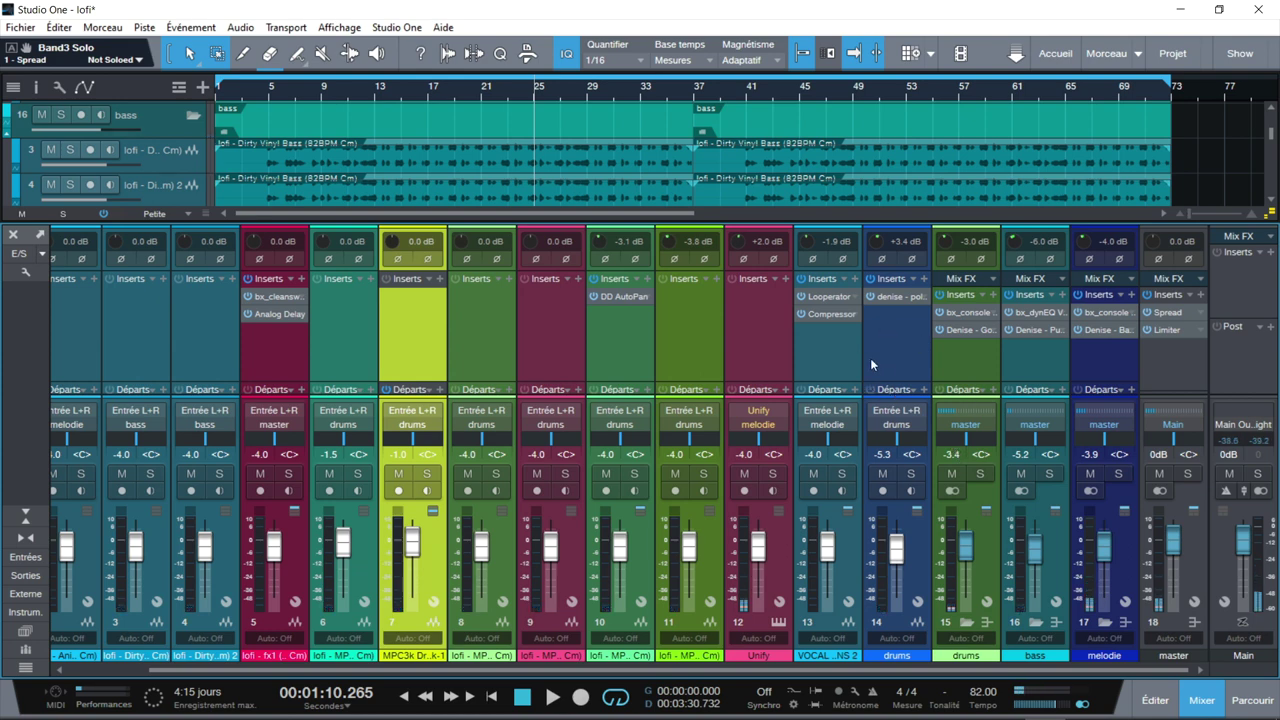
Solo the drums bus without drums track 14 and play the loop from bar 5 to bar 17
{"action": "left_click", "coordinate": [978, 475]}
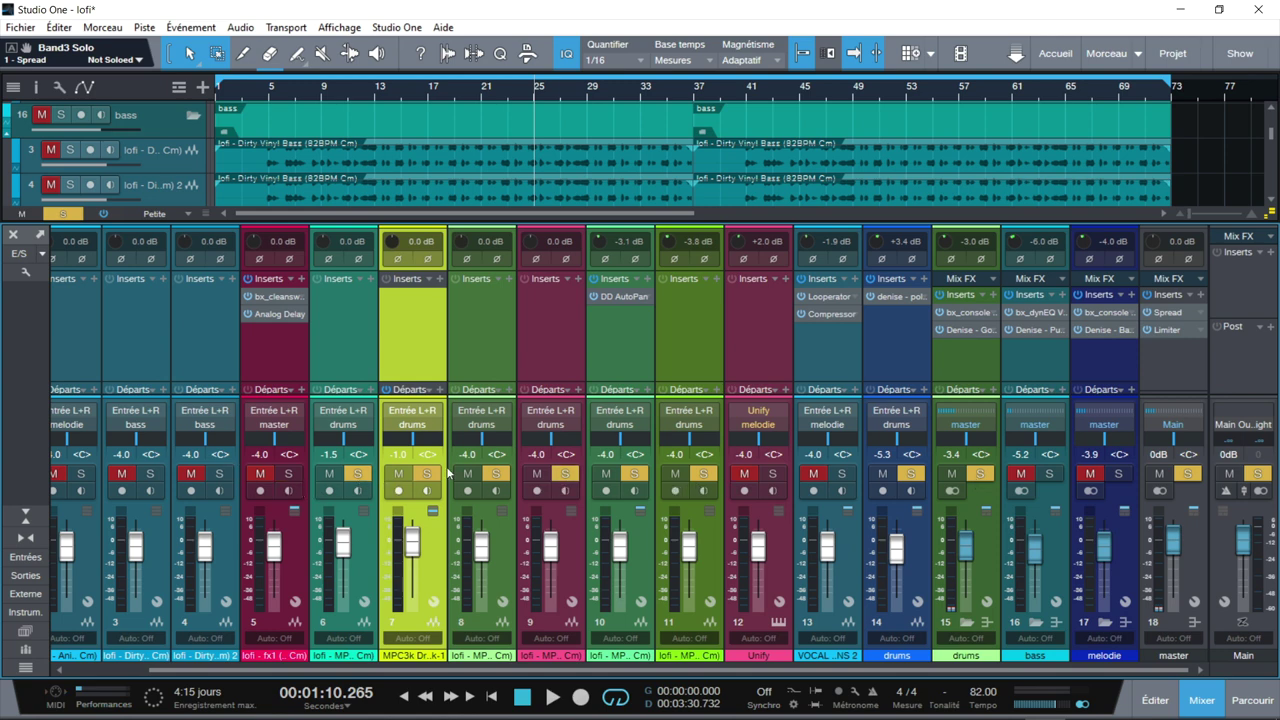
{"action": "left_click", "coordinate": [911, 474]}
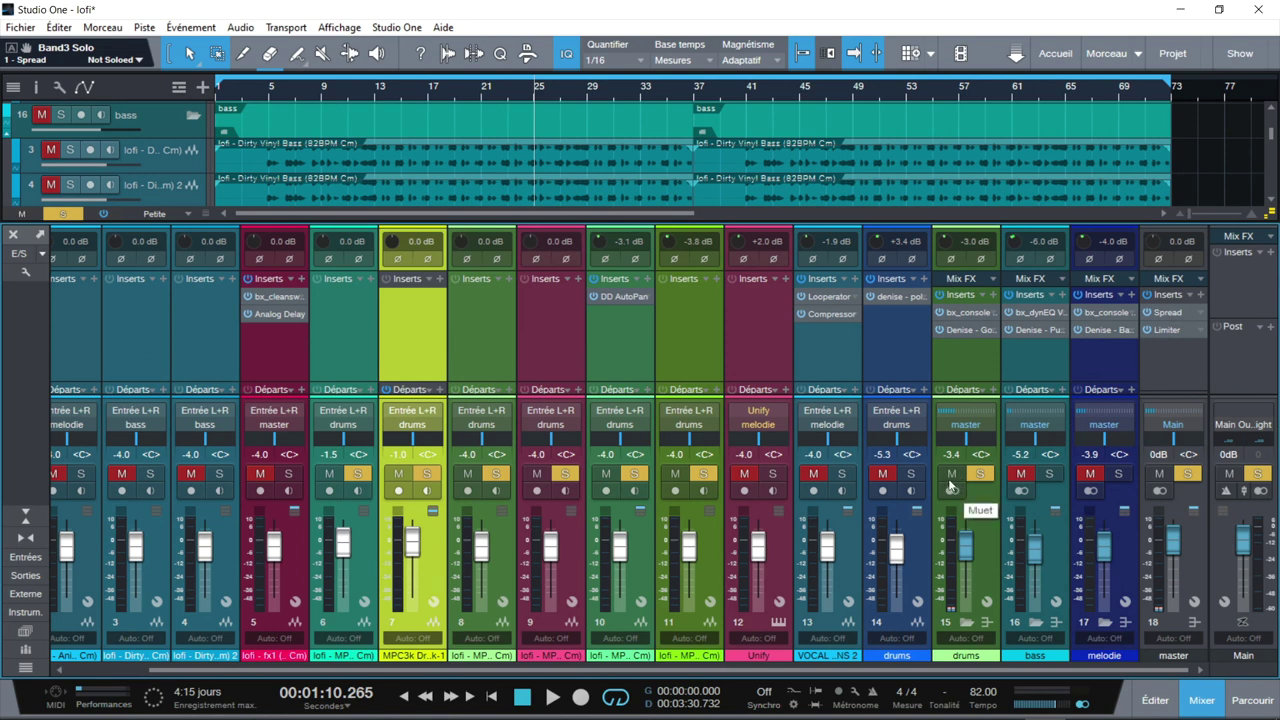
{"action": "key", "text": "space"}
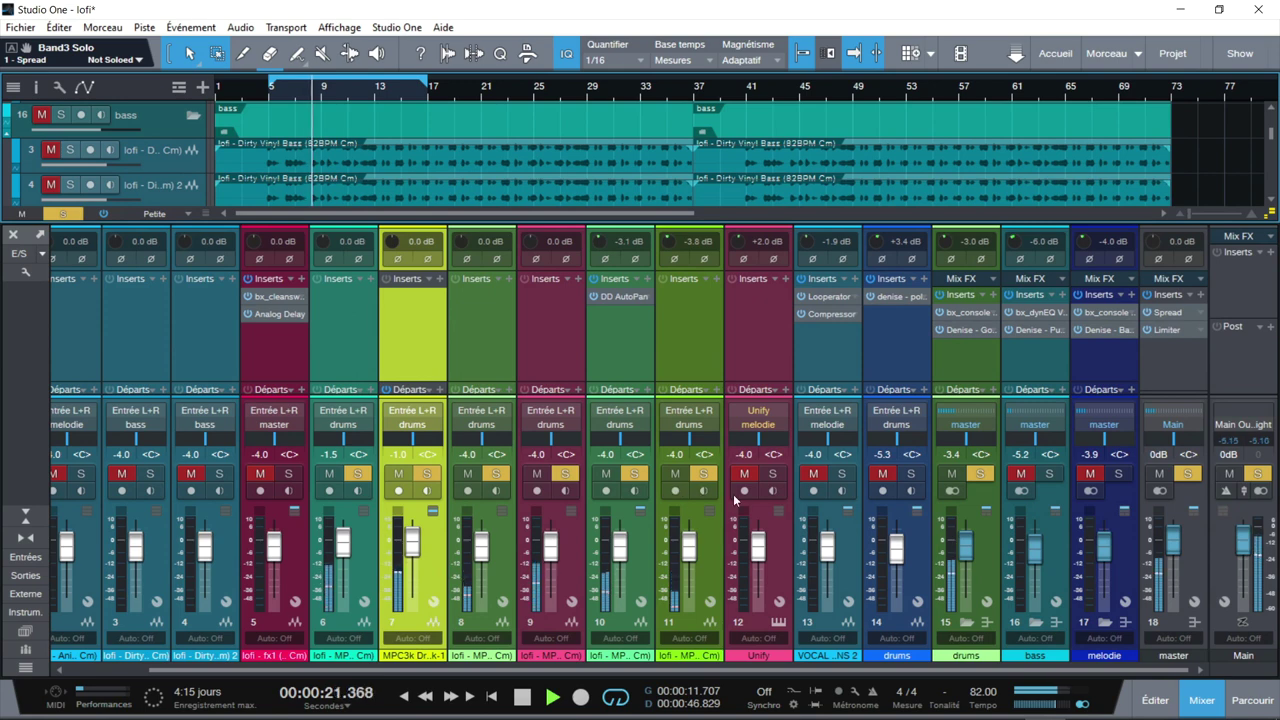
Solo only drums track 14 within the drums bus, find its Groove Agent SE clip and play the loop
{"action": "left_click", "coordinate": [911, 475]}
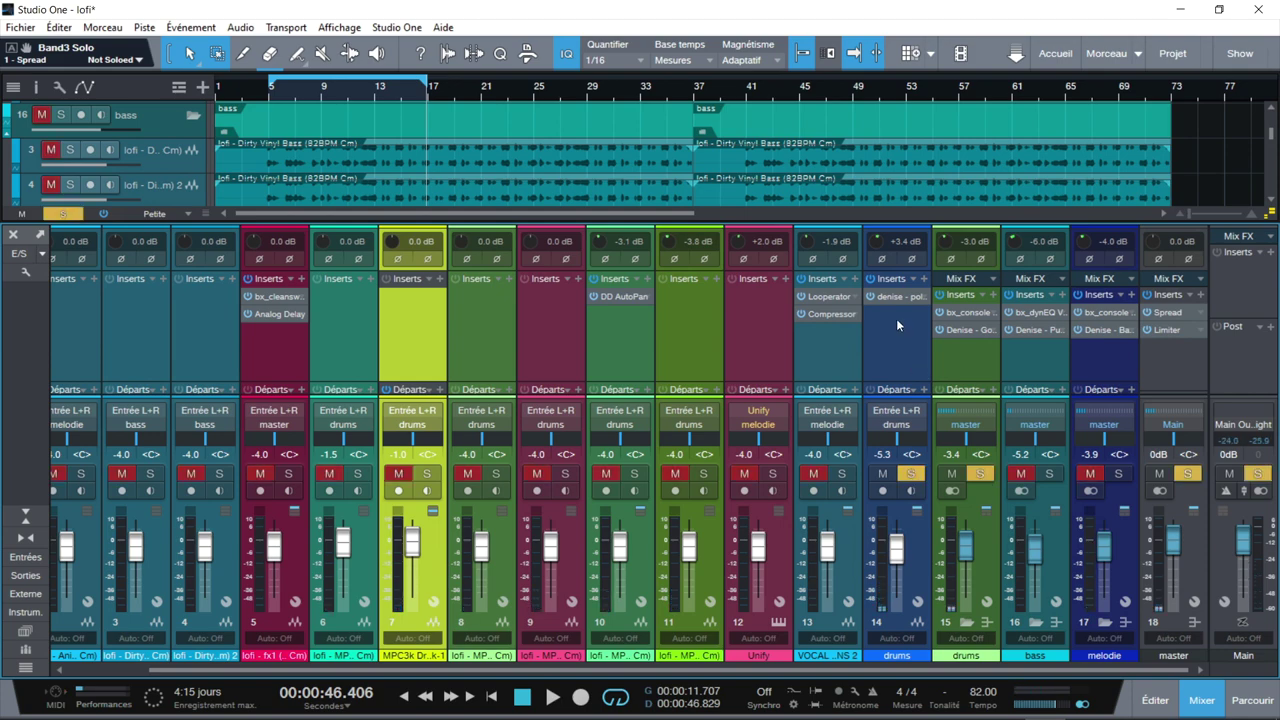
{"action": "scroll", "coordinate": [1271, 150], "scroll_direction": "down", "scroll_amount": 5}
{"action": "scroll", "coordinate": [1271, 157], "scroll_direction": "down", "scroll_amount": 5}
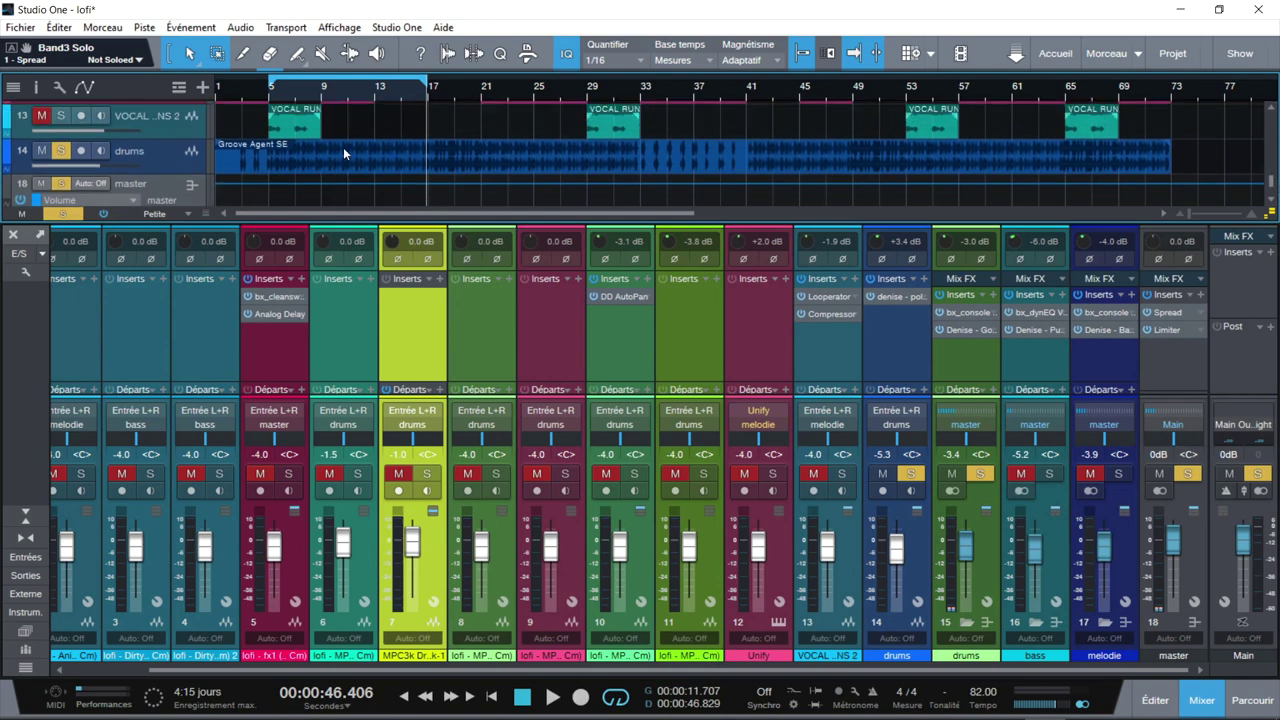
{"action": "key", "text": "space"}
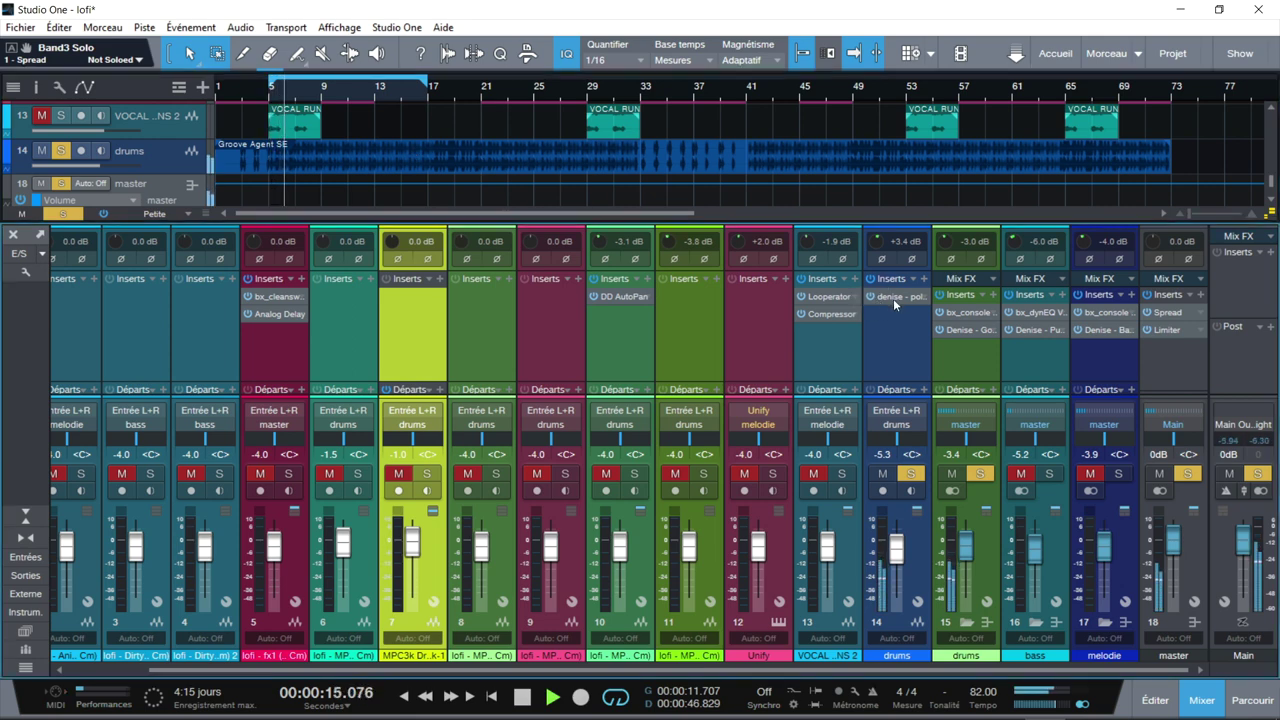
Open poltergate on drums track 14, compare its sound bypassed and active, and stop playback with it active
{"action": "left_click", "coordinate": [892, 297]}
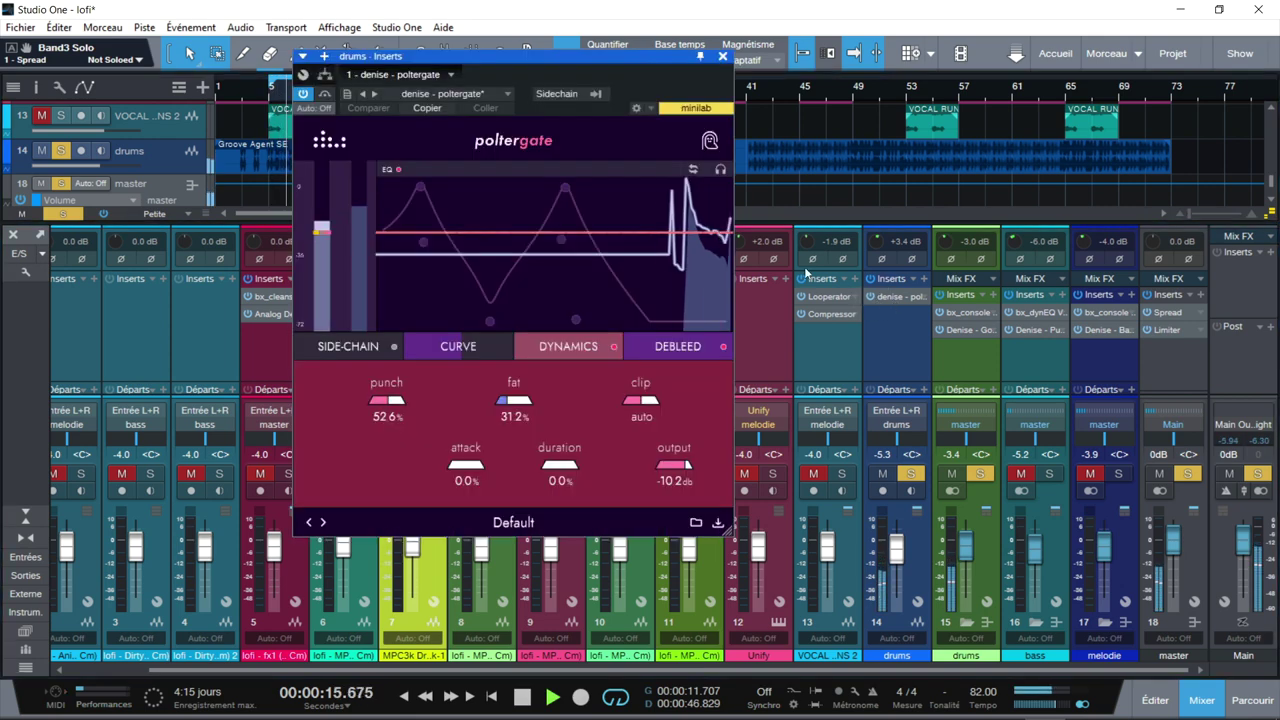
{"action": "left_click", "coordinate": [325, 94]}
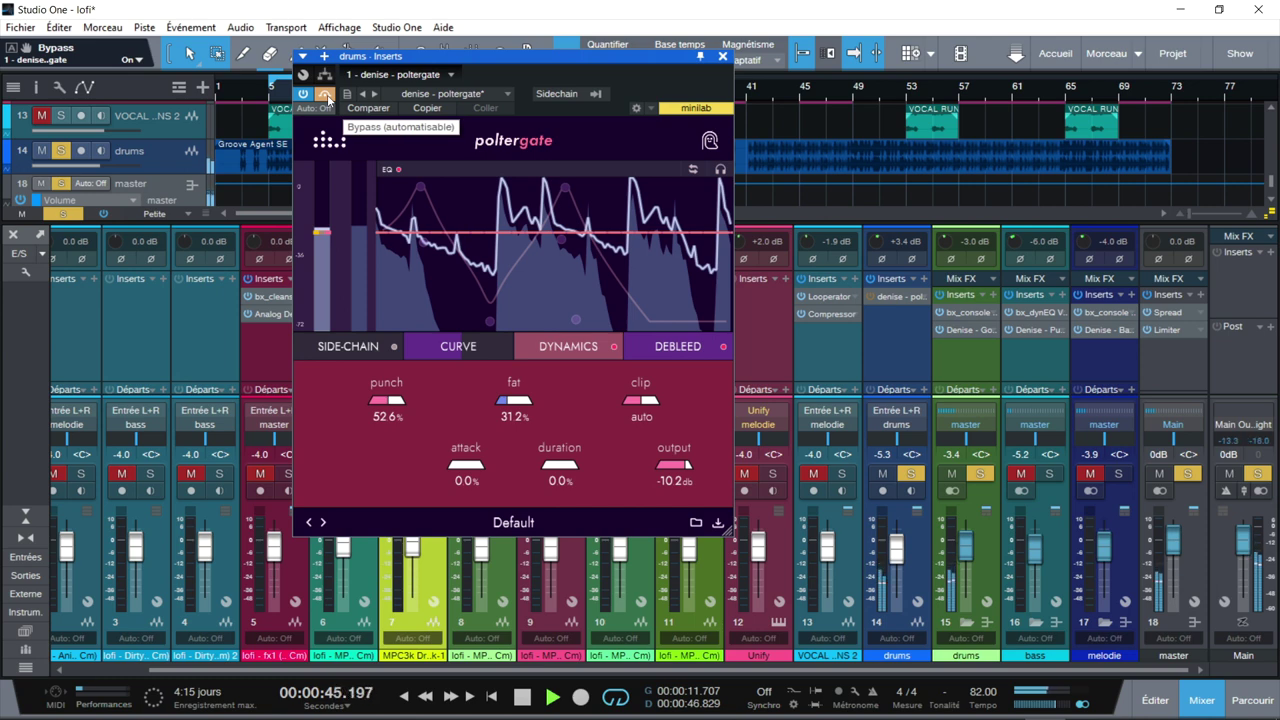
{"action": "left_click", "coordinate": [326, 95]}
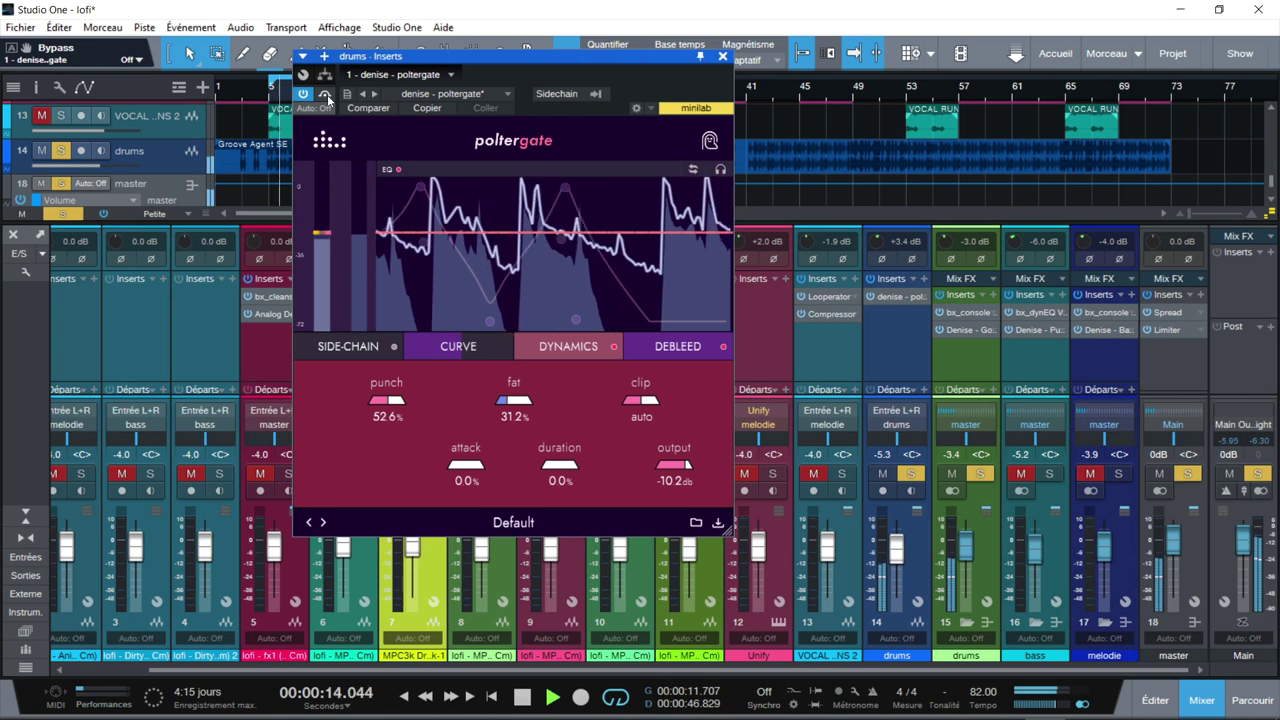
{"action": "left_click", "coordinate": [326, 95]}
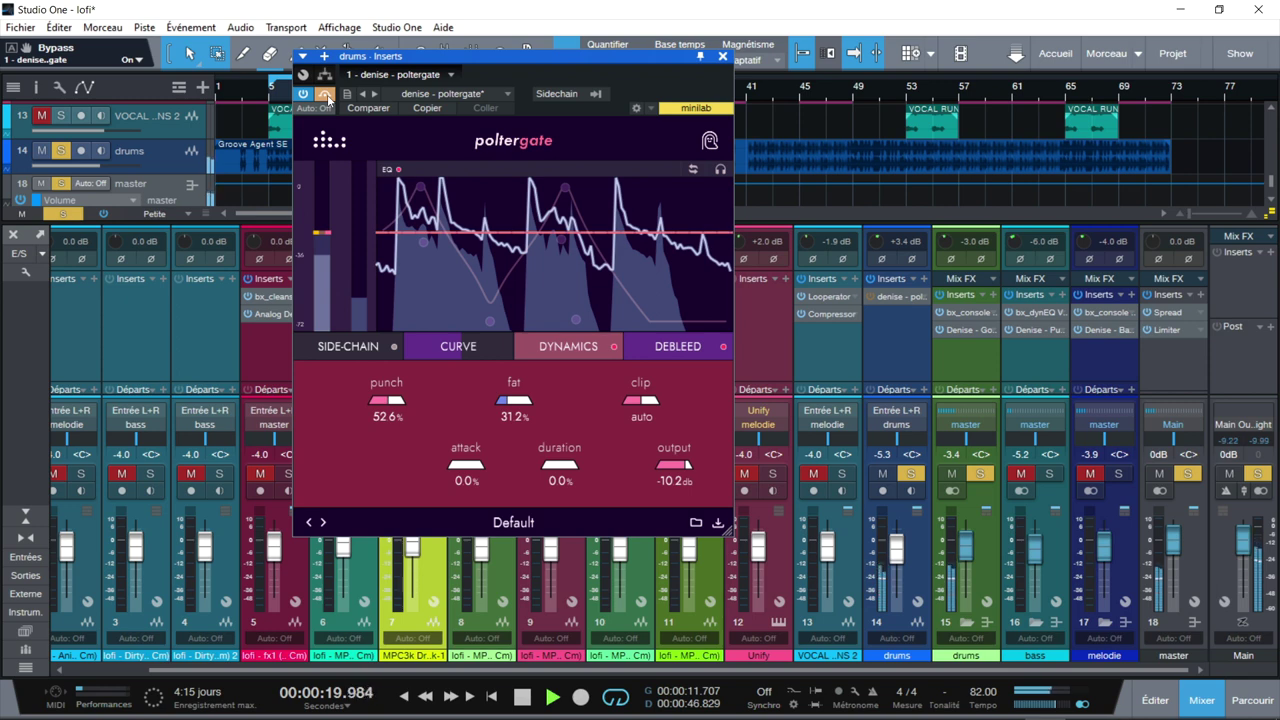
{"action": "left_click", "coordinate": [326, 95]}
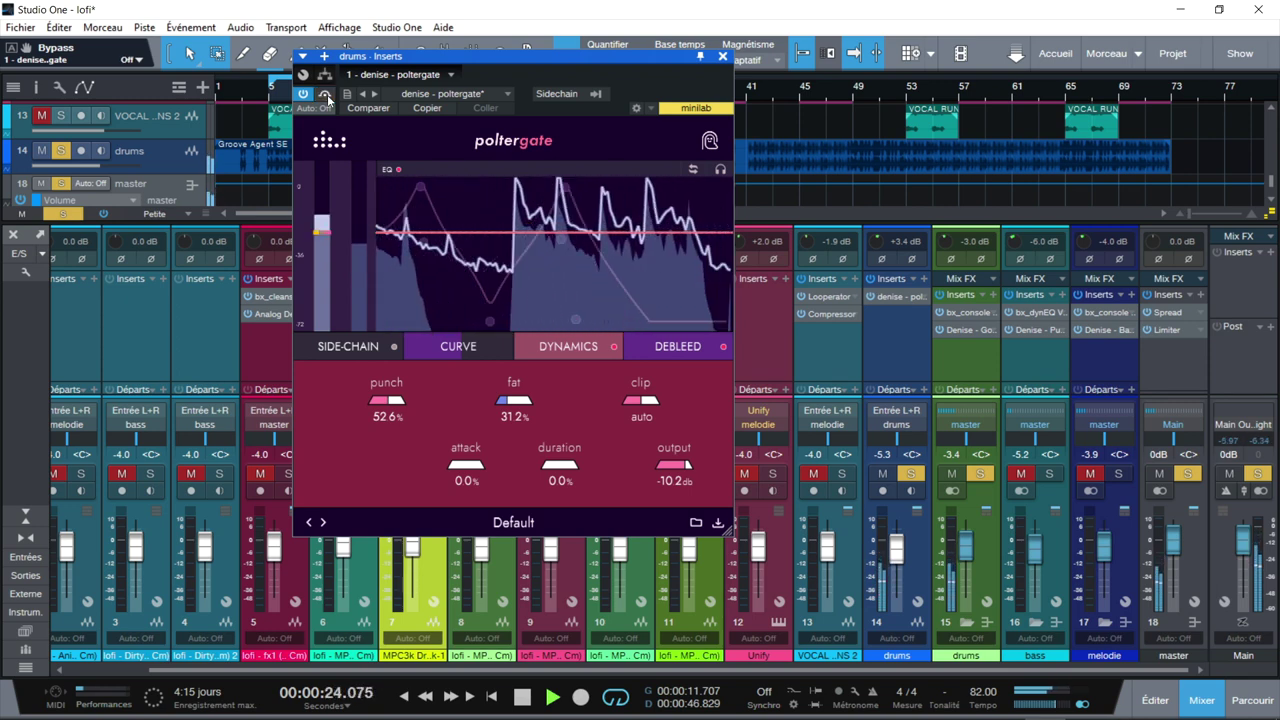
{"action": "key", "text": "space"}
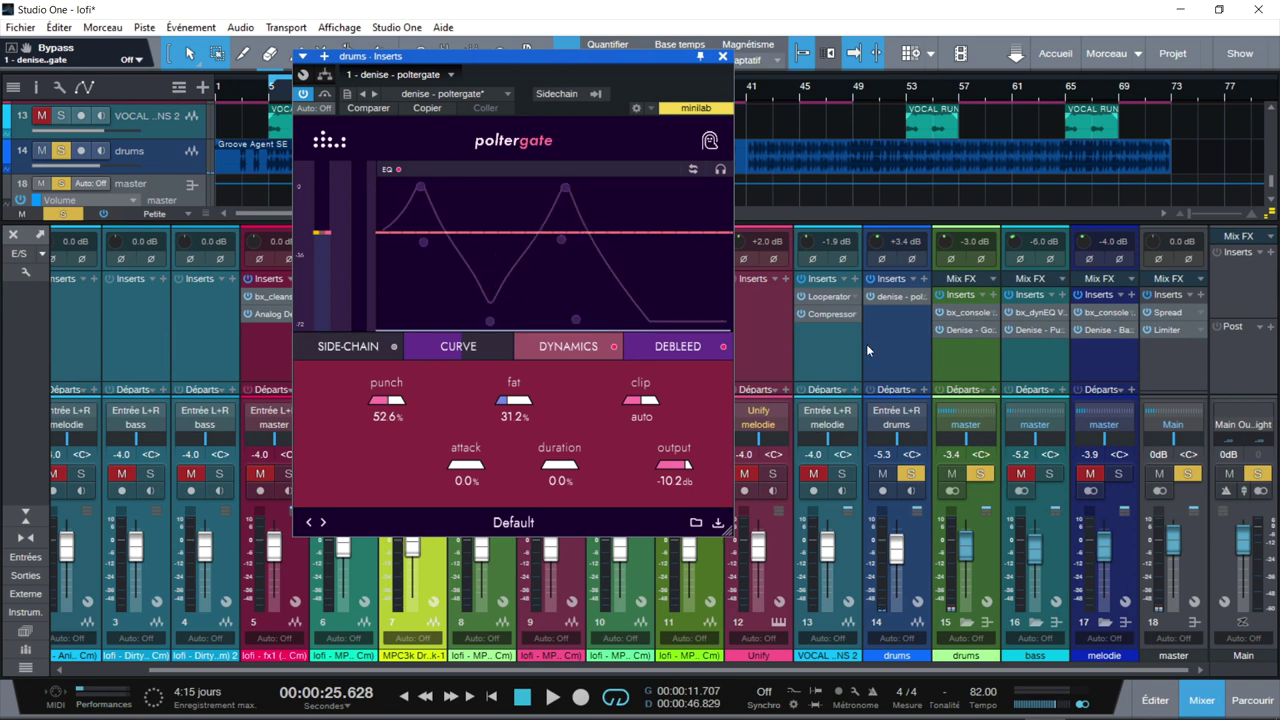
Solo the whole drums bus, play from the loop start, and take drums track 14 out of the solo
{"action": "left_click", "coordinate": [980, 474]}
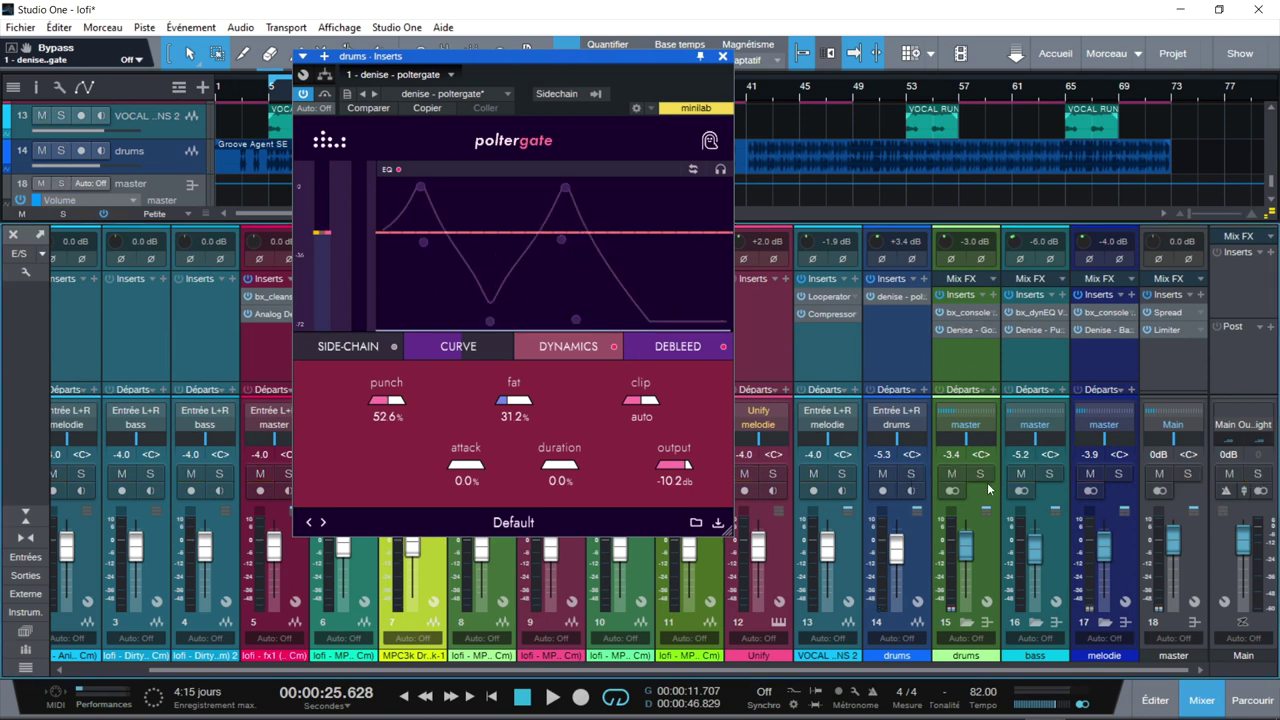
{"action": "left_click", "coordinate": [980, 474]}
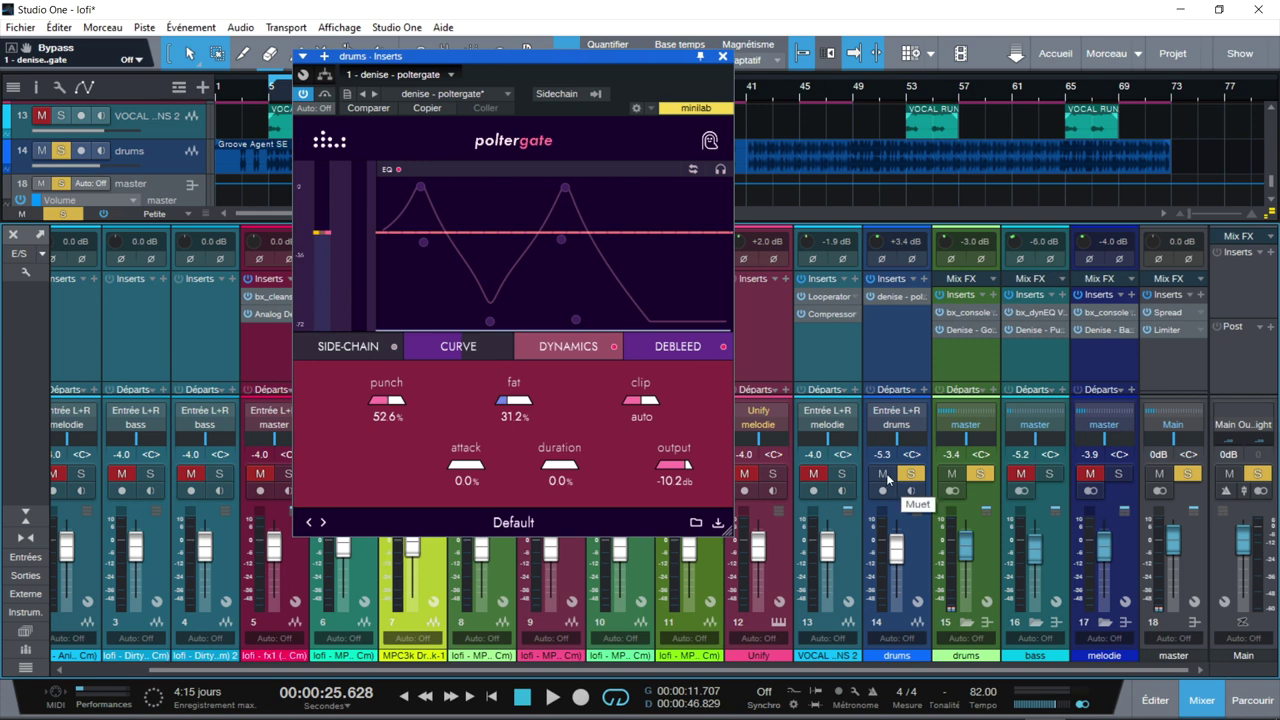
{"action": "key", "text": "KP_1"}
{"action": "key", "text": "space"}
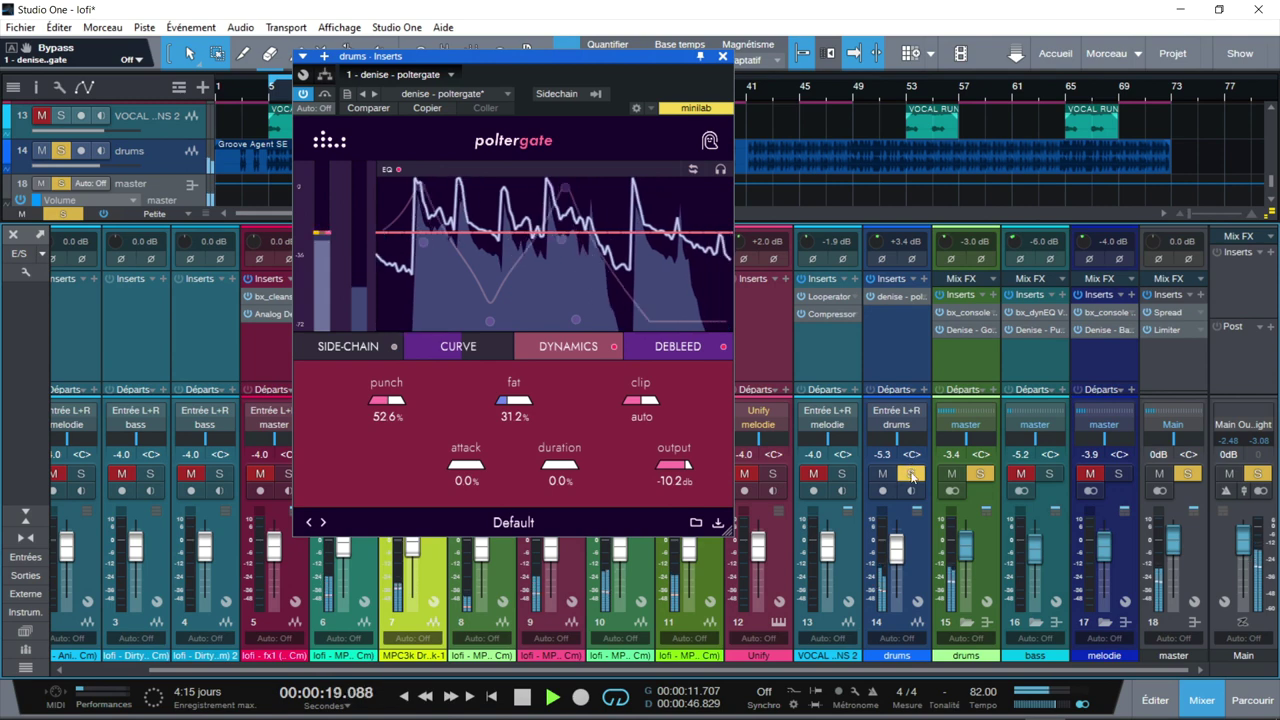
{"action": "left_click", "coordinate": [911, 475]}
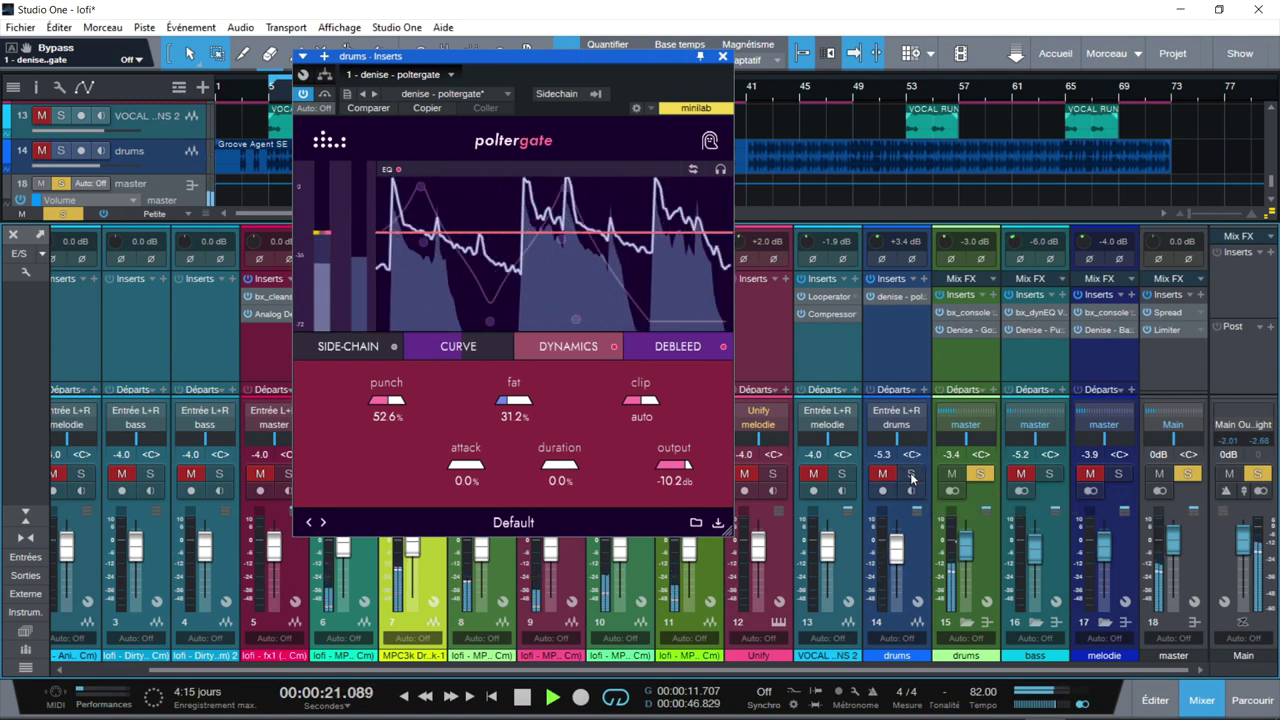
Switch drums track 14 in and out of the soloed drums mix for comparison, leave it soloed and stop playback
{"action": "left_click", "coordinate": [911, 475]}
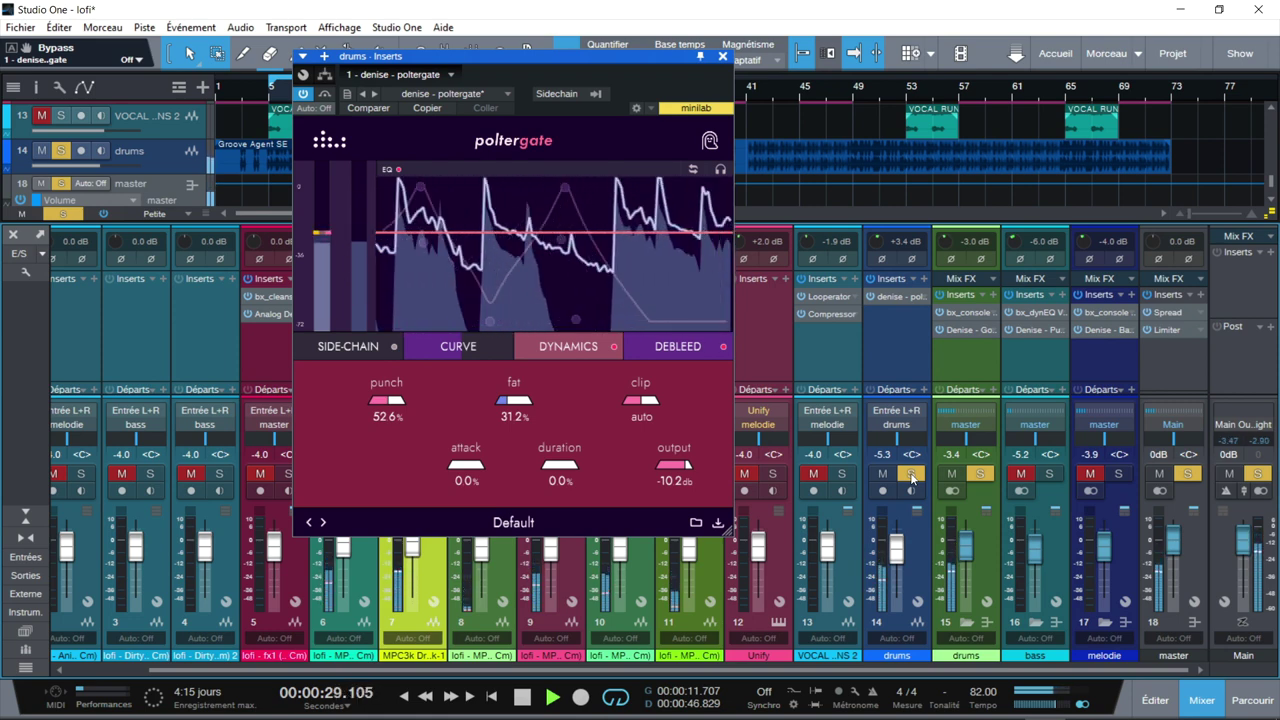
{"action": "left_click", "coordinate": [911, 474]}
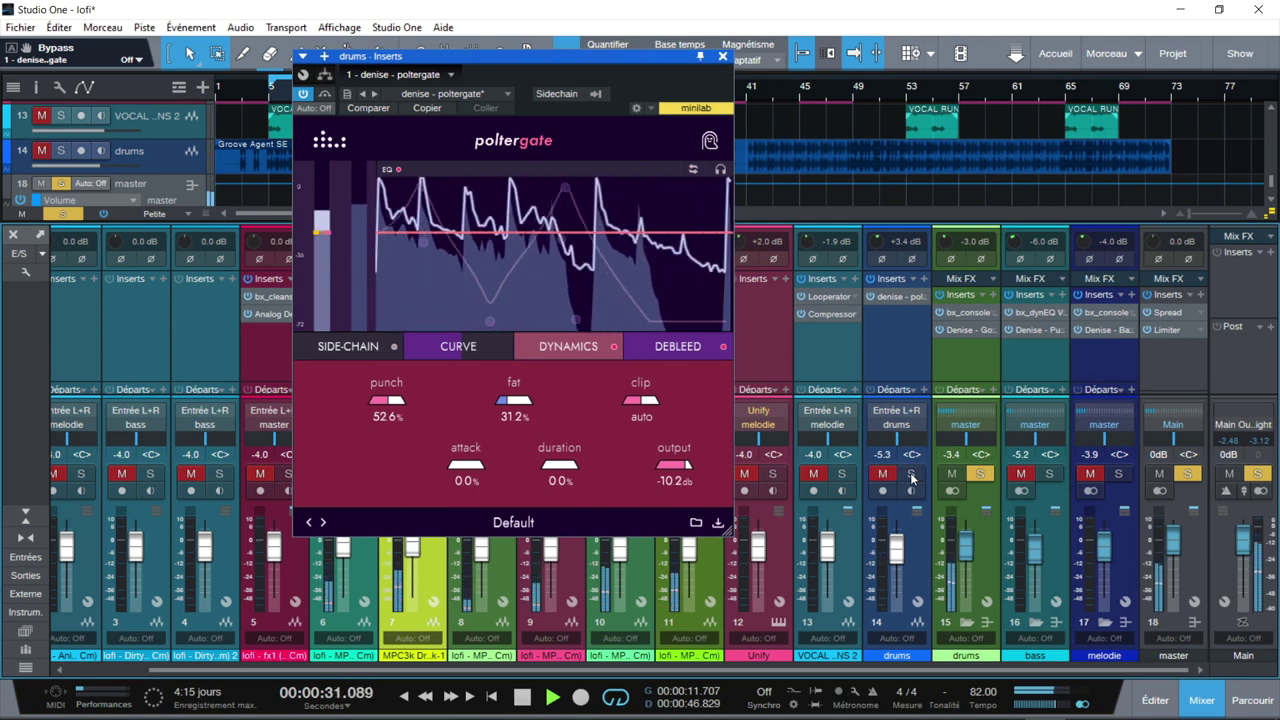
{"action": "left_click", "coordinate": [911, 474]}
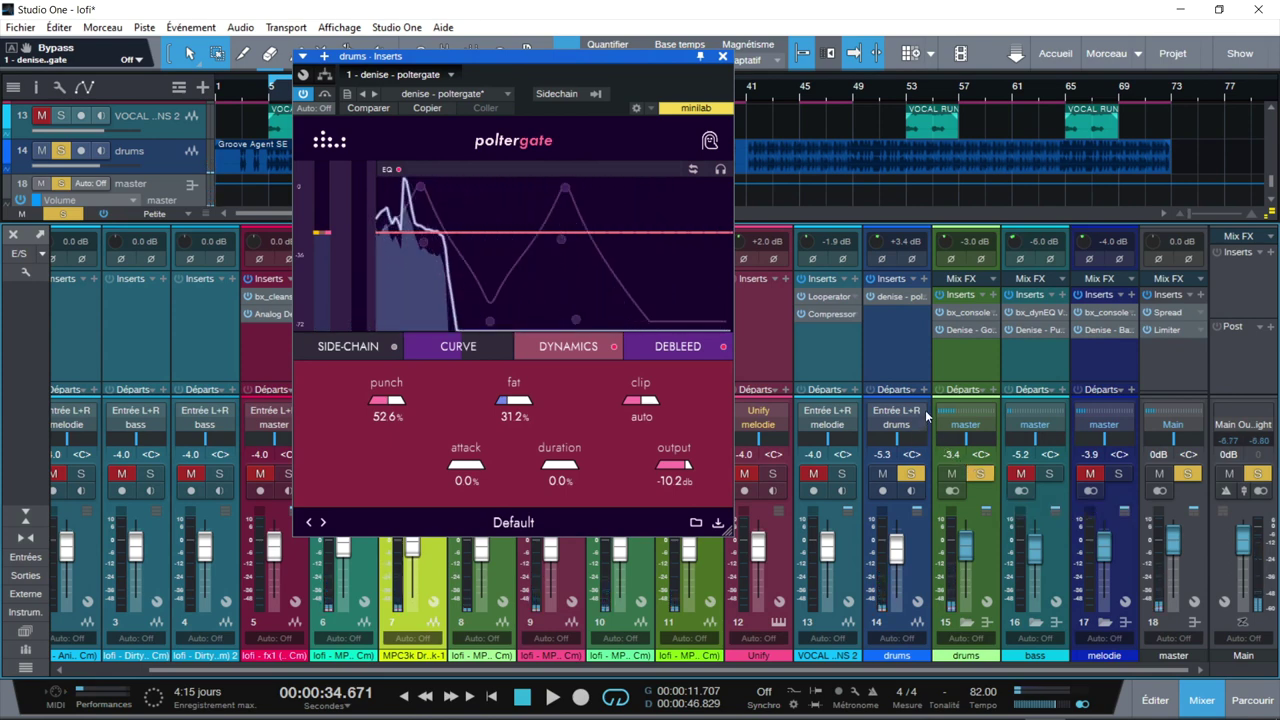
Close the poltergate window and find denise - poltergate in the effects browser
{"action": "left_click", "coordinate": [1252, 700]}
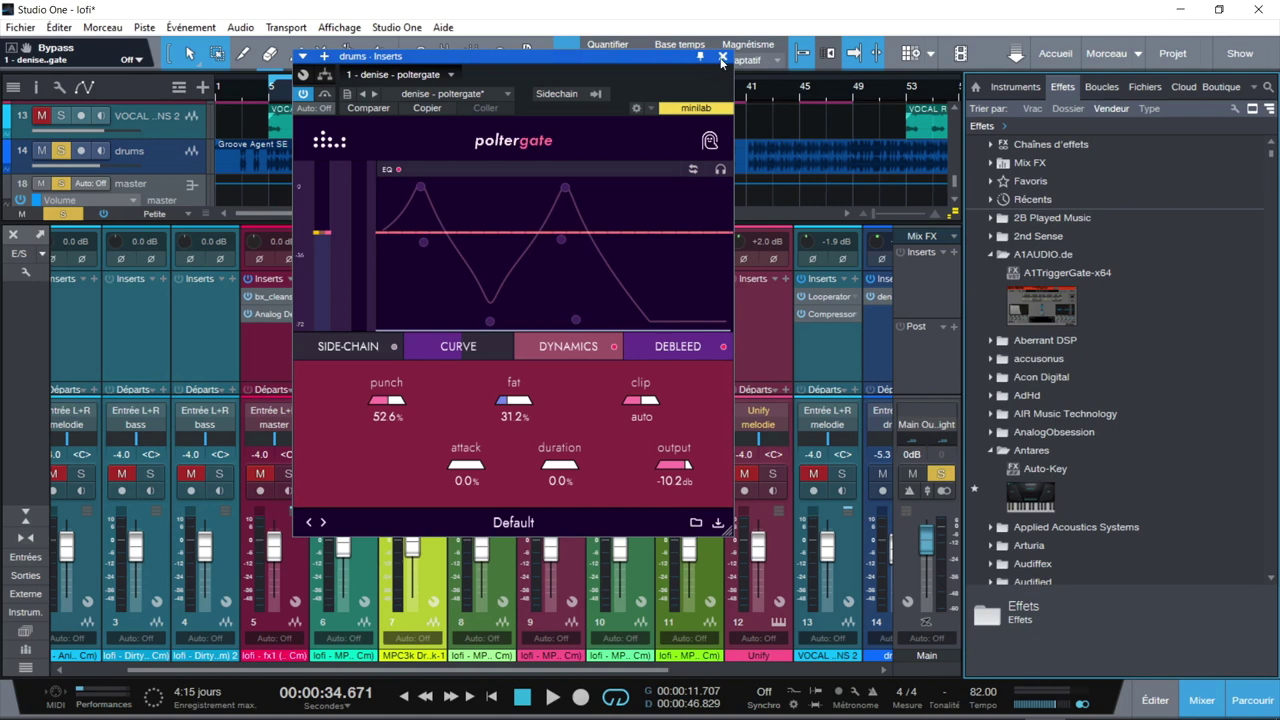
{"action": "left_click", "coordinate": [722, 58]}
{"action": "left_click_drag", "start_coordinate": [1275, 160], "coordinate": [1275, 176]}
{"action": "left_click_drag", "start_coordinate": [545, 673], "coordinate": [705, 673]}
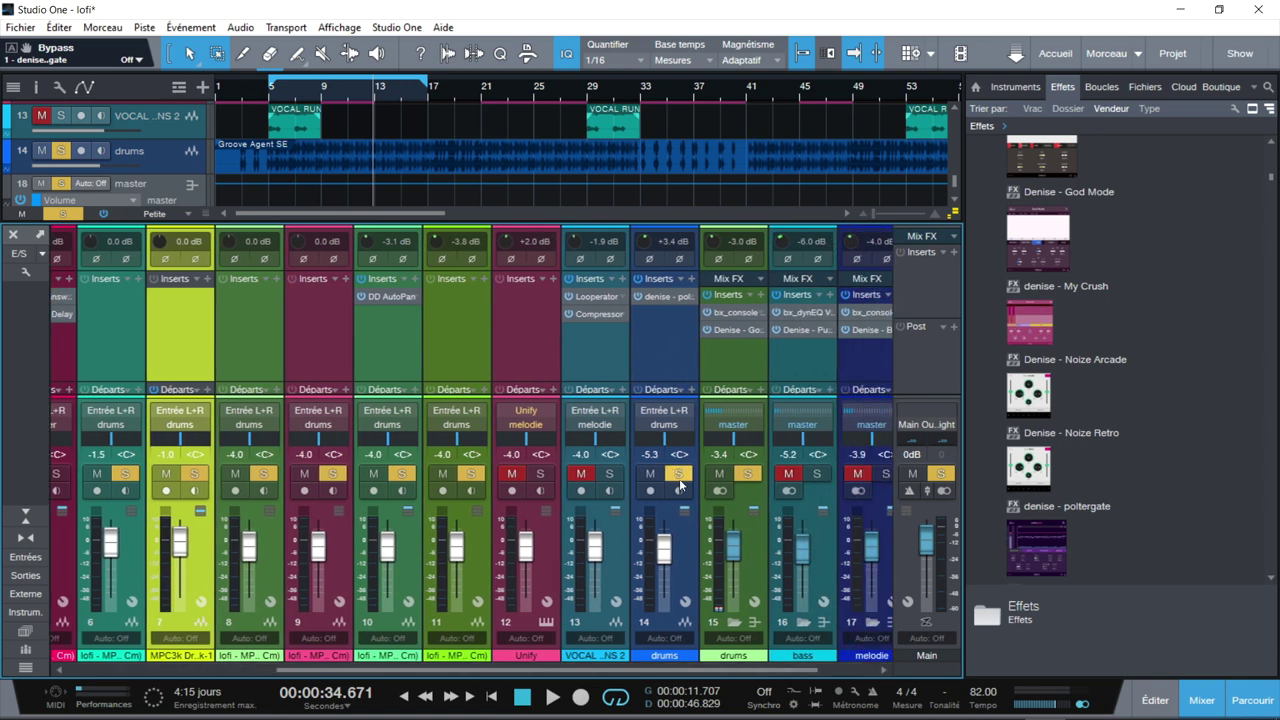
Solo only drums track 14 and insert a second poltergate on it, with the existing instance switched off
{"action": "left_click", "coordinate": [679, 474], "text": "alt"}
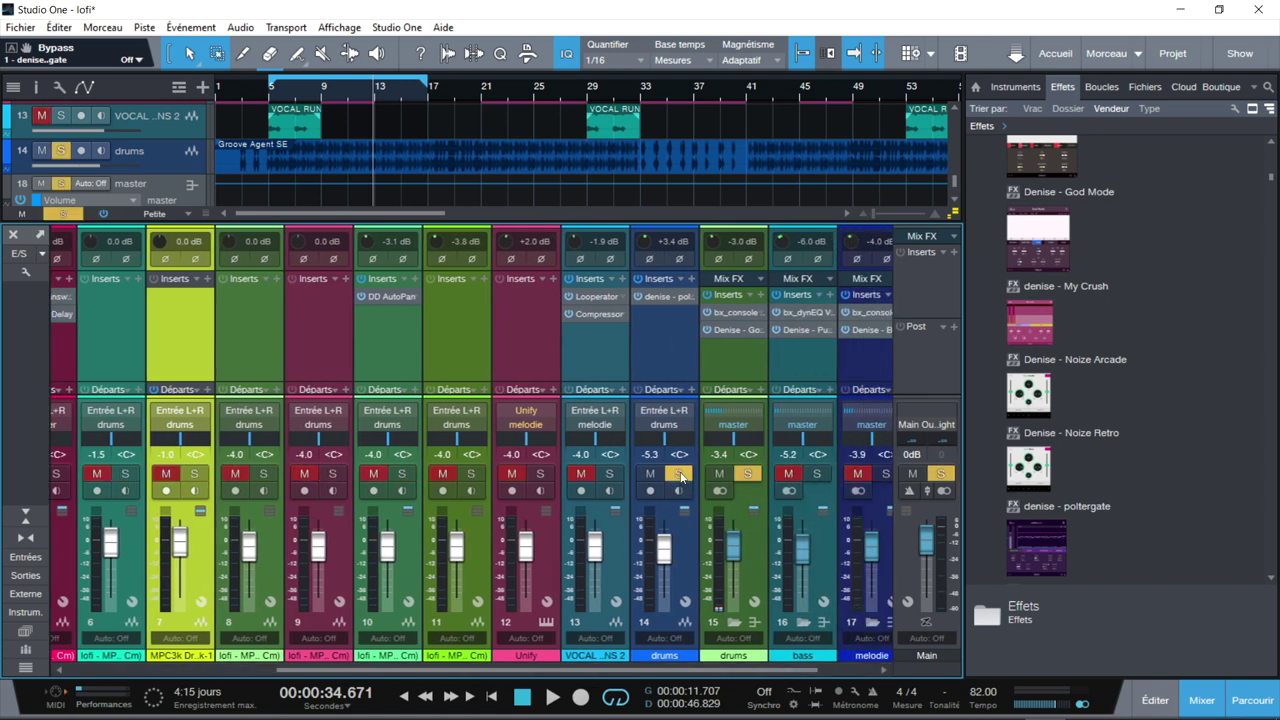
{"action": "left_click", "coordinate": [638, 297]}
{"action": "left_click_drag", "start_coordinate": [1168, 507], "coordinate": [639, 327]}
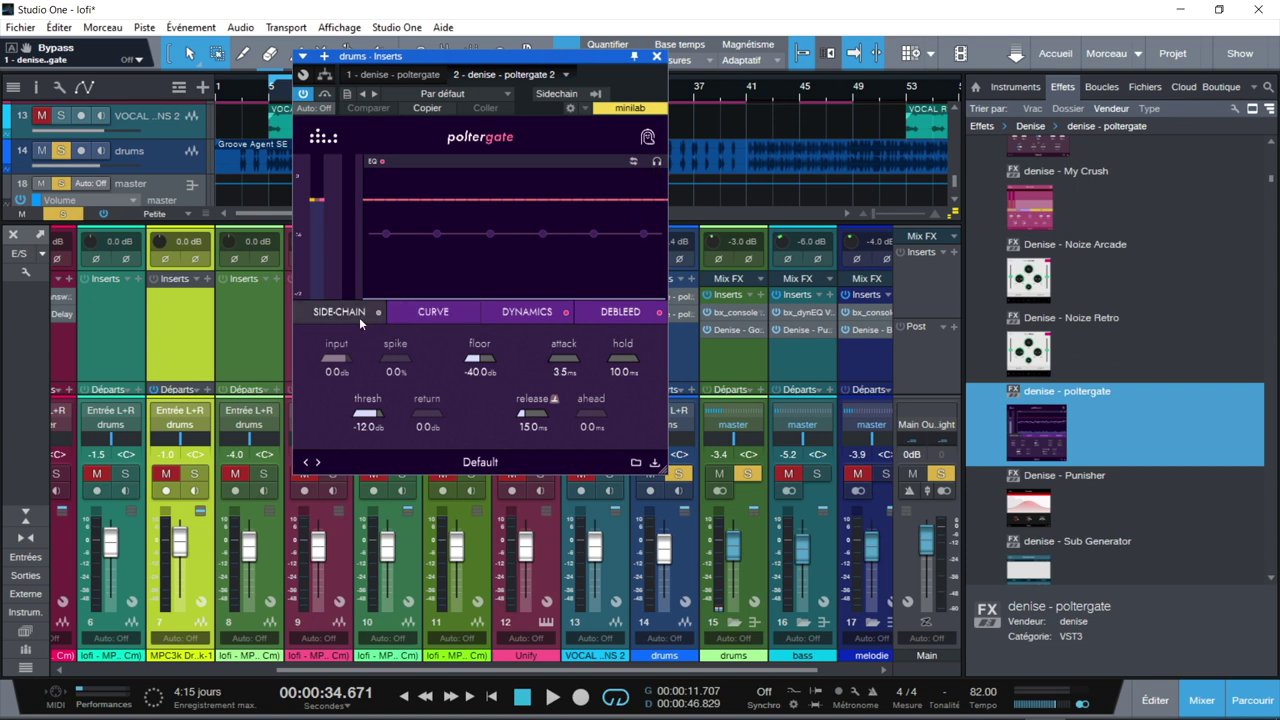
Enable the external sidechain input on the second poltergate and look through the available sidechain source tracks
{"action": "left_click", "coordinate": [558, 94]}
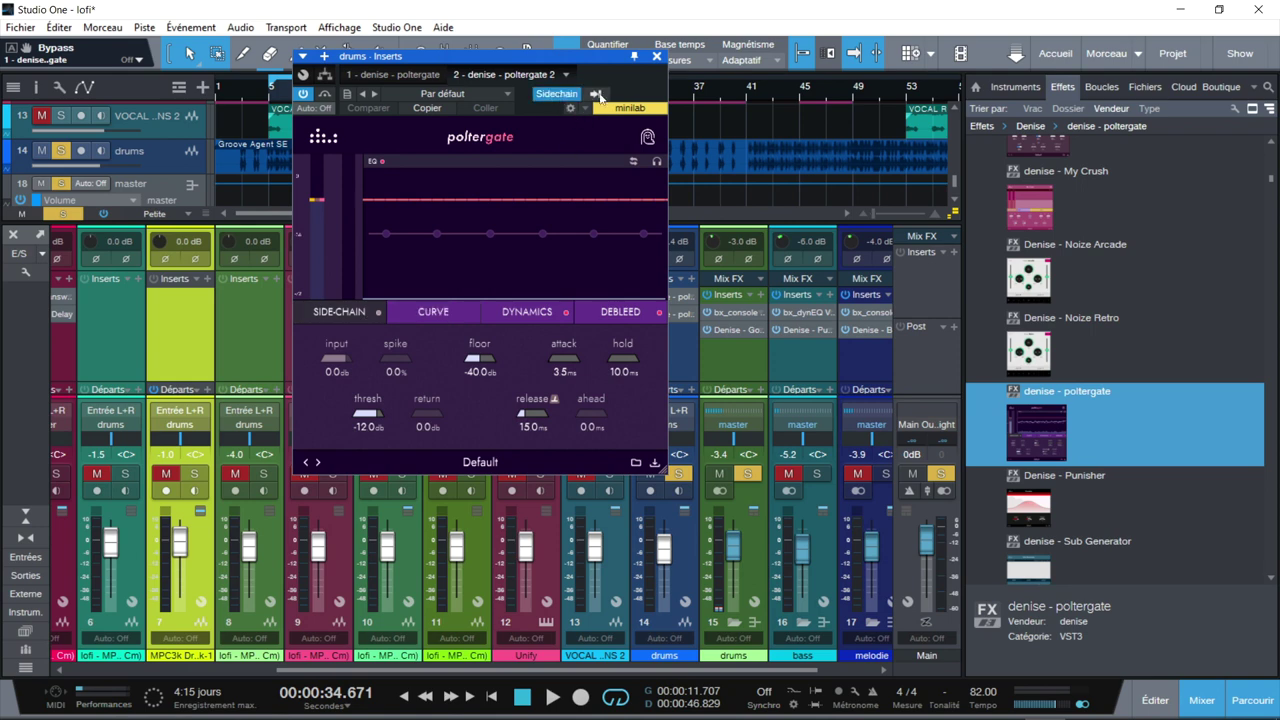
{"action": "left_click", "coordinate": [597, 94]}
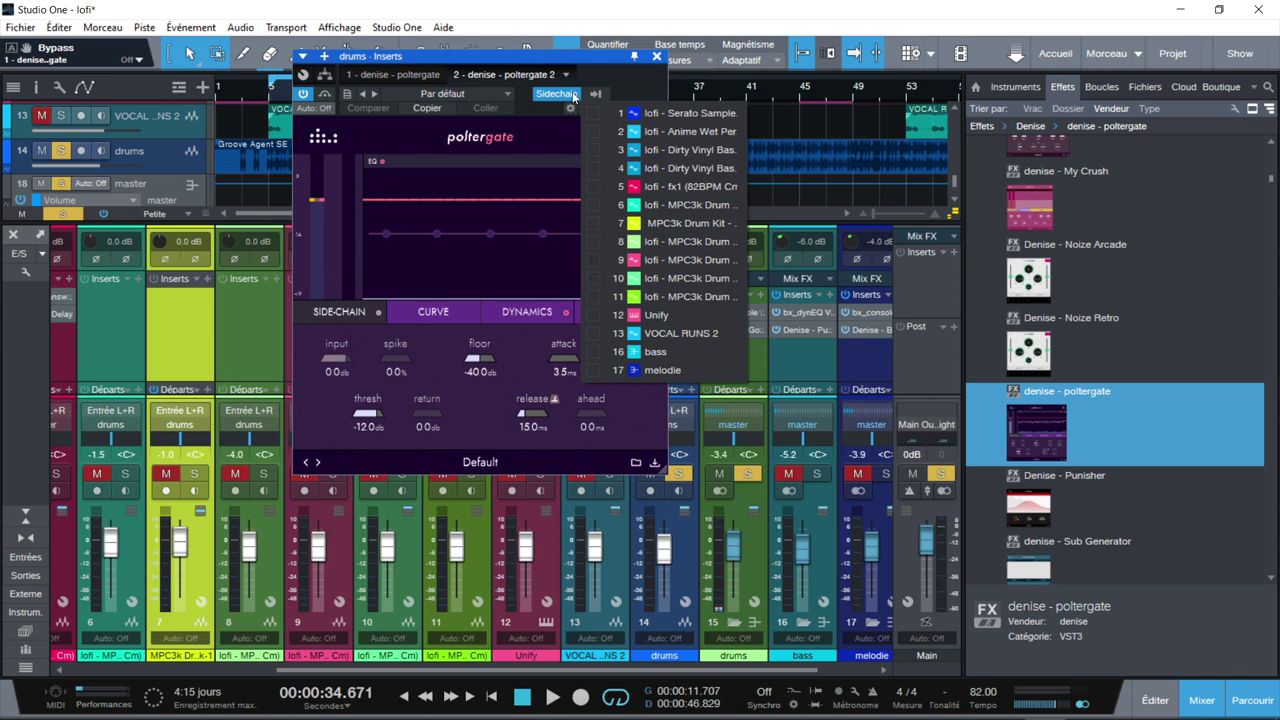
{"action": "left_click", "coordinate": [415, 157]}
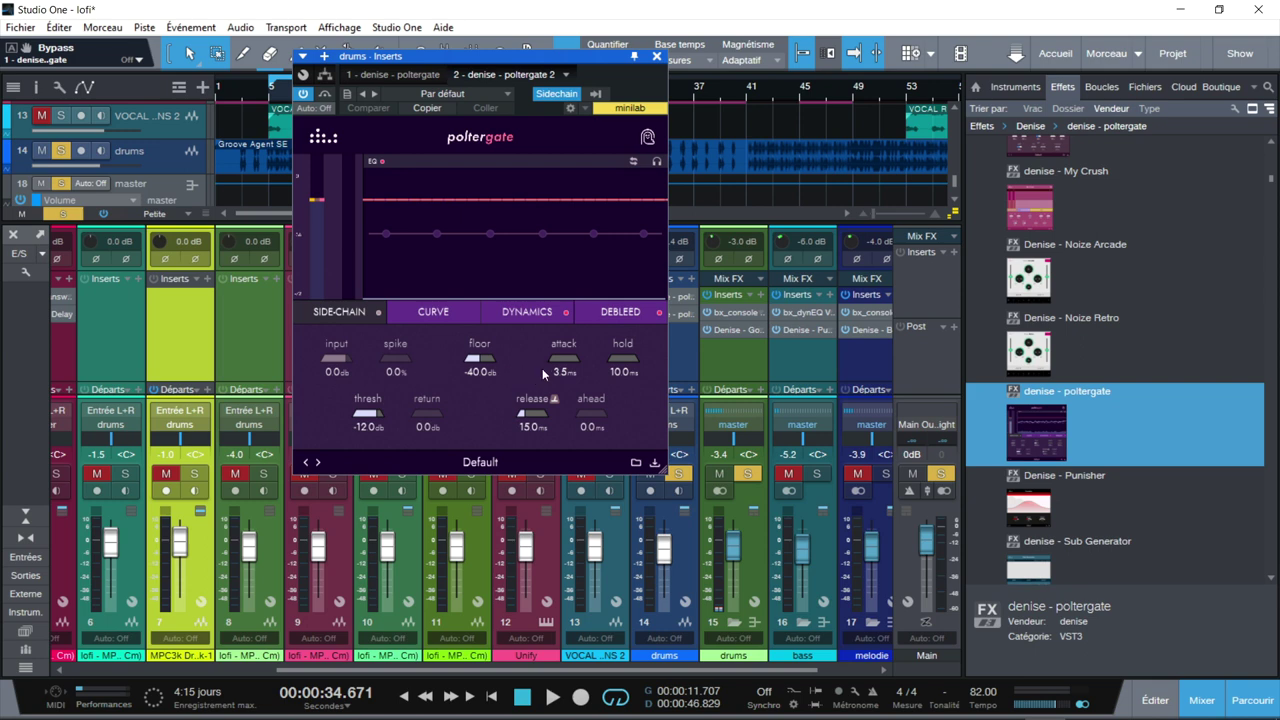
View poltergate's Debleed and Dynamics settings, try lower Curve and Dynamics macro amounts and restore both to 100%
{"action": "left_click", "coordinate": [598, 318]}
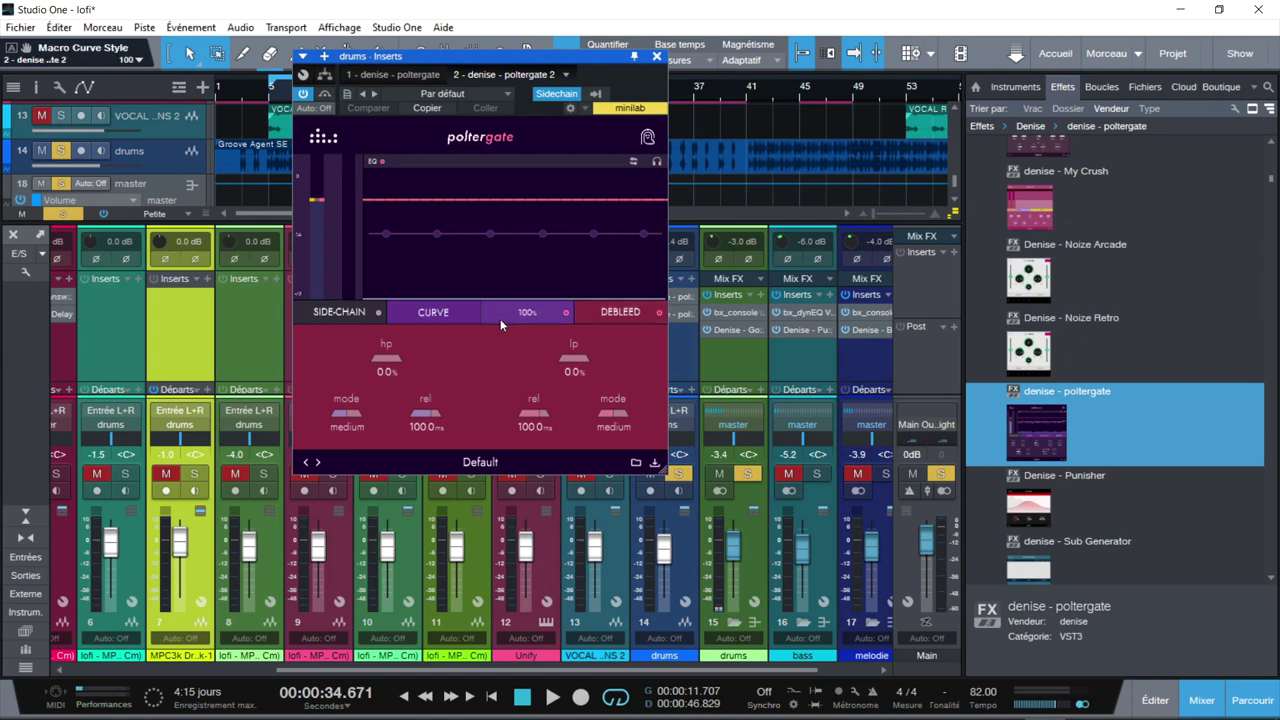
{"action": "left_click", "coordinate": [484, 317]}
{"action": "left_click_drag", "start_coordinate": [424, 312], "coordinate": [418, 344]}
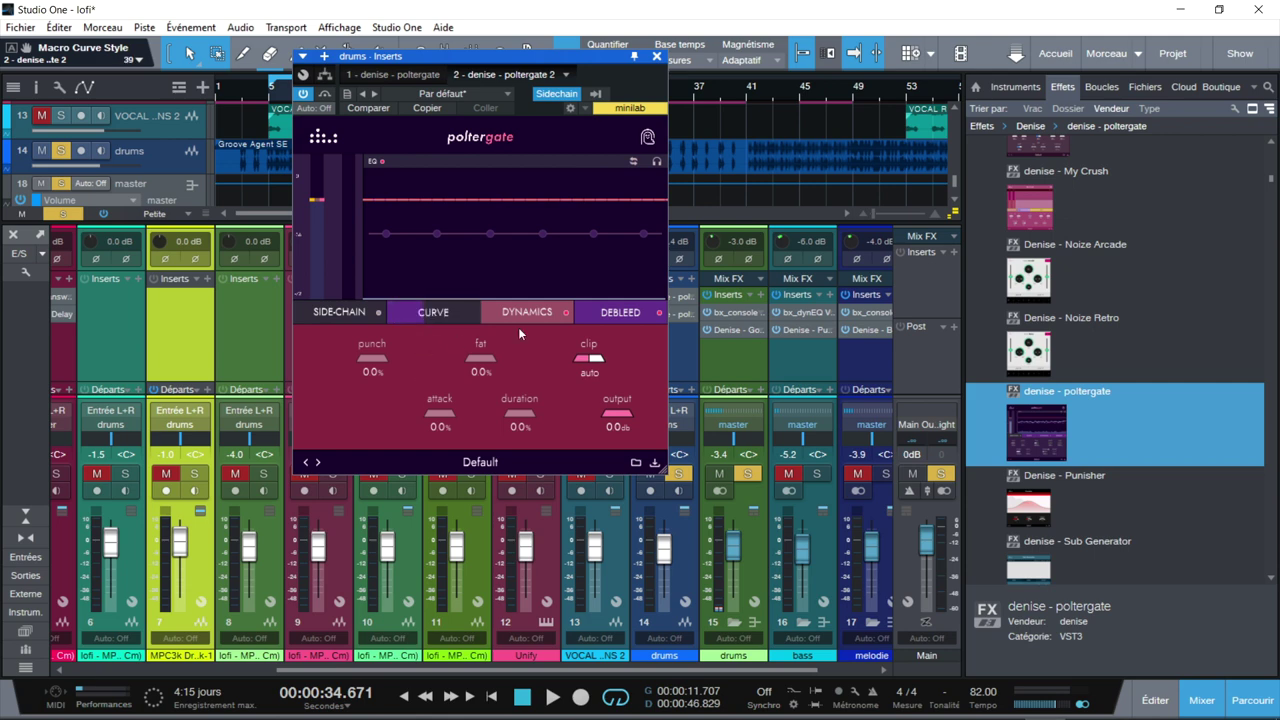
{"action": "left_click_drag", "start_coordinate": [519, 317], "coordinate": [511, 340]}
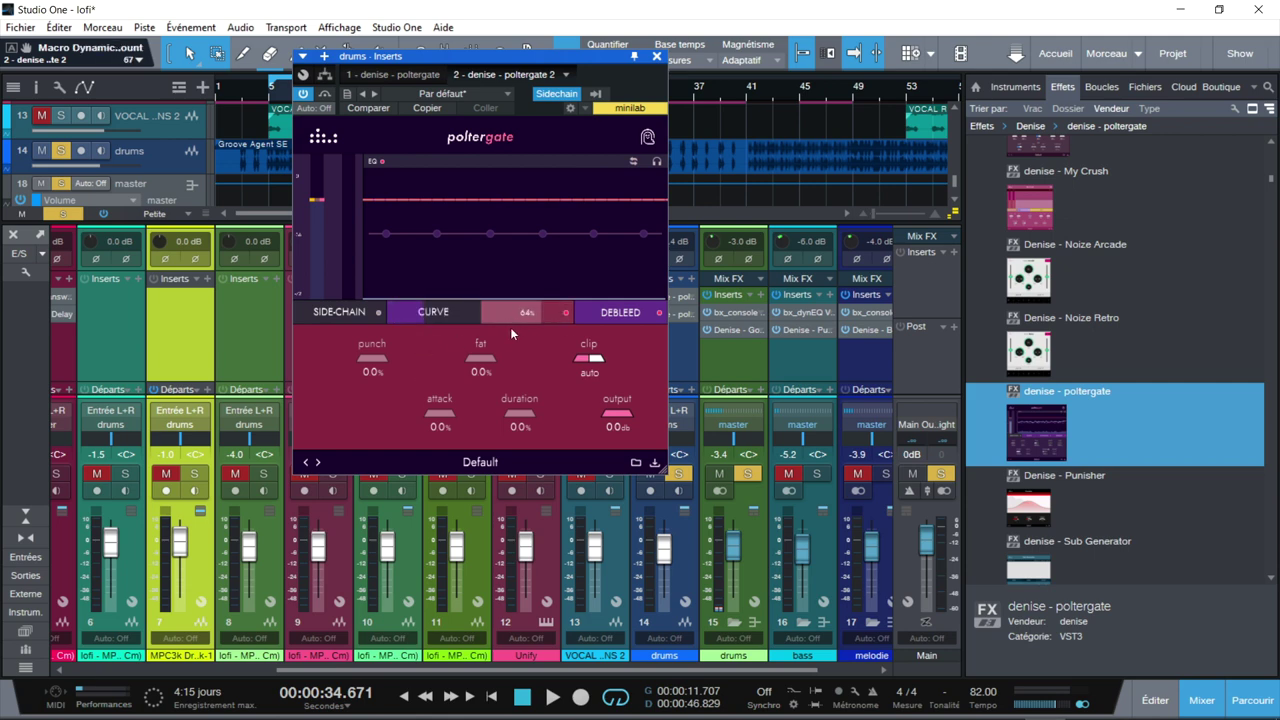
{"action": "left_click", "coordinate": [512, 312]}
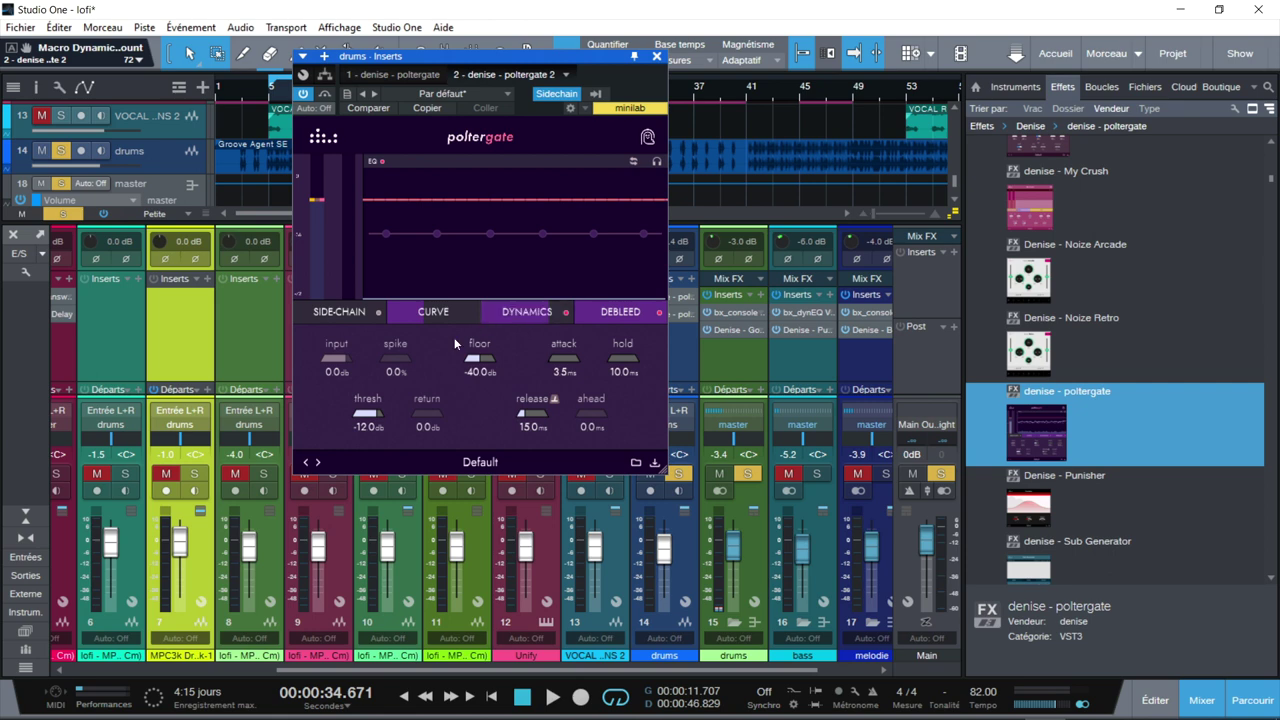
{"action": "left_click_drag", "start_coordinate": [461, 314], "coordinate": [461, 290]}
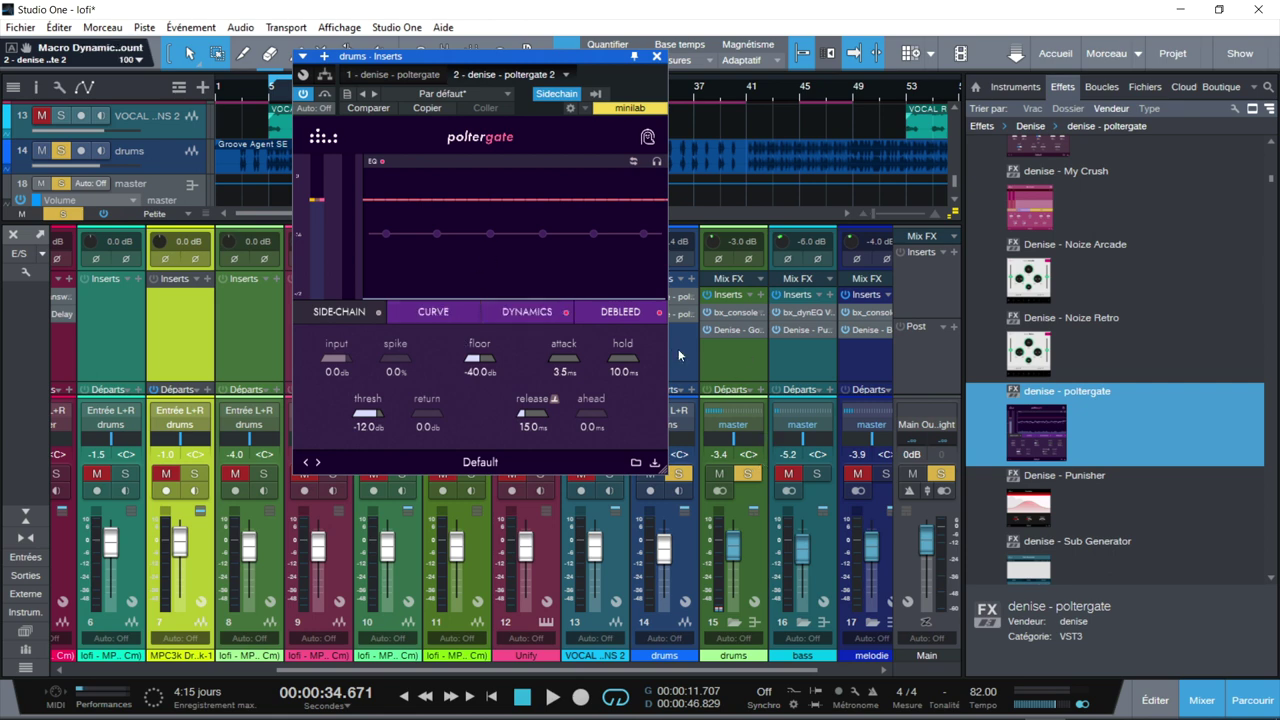
Play the loop and set poltergate's threshold to -37.2 dB, spike to 66.3%, attack to 20.4 ms and hold to 1.0 ms
{"action": "key", "text": "space"}
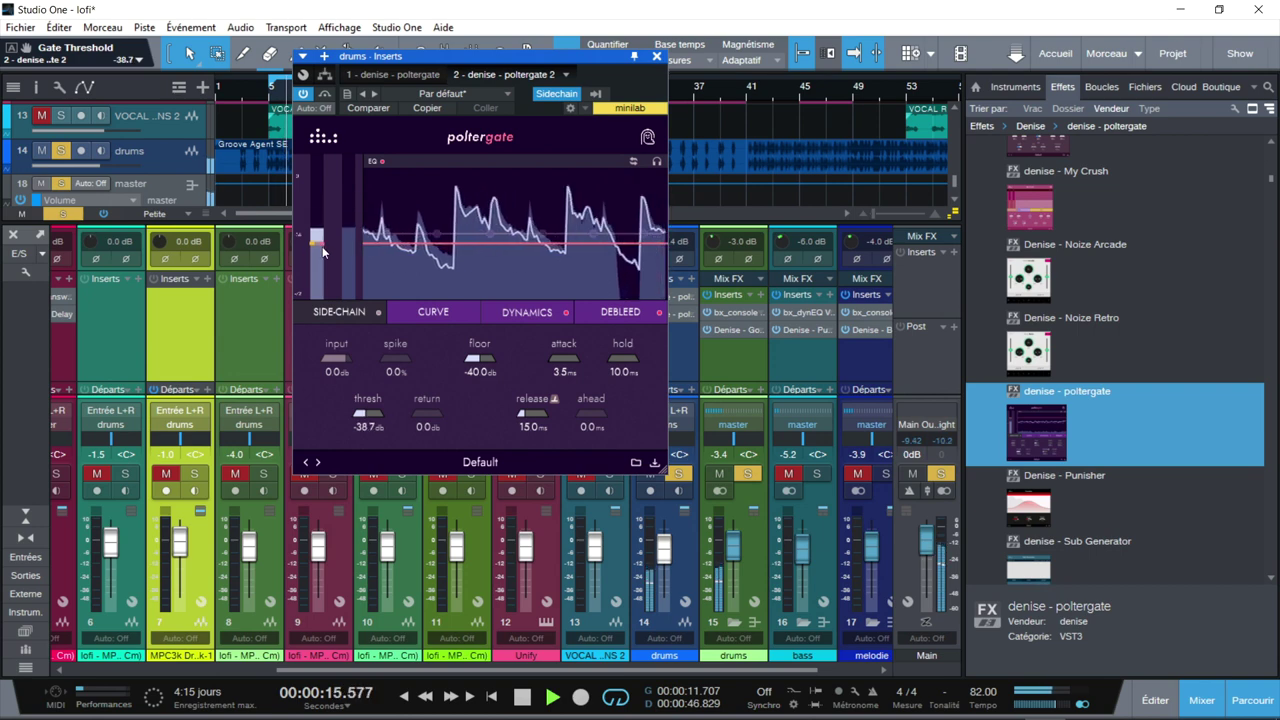
{"action": "left_click_drag", "start_coordinate": [322, 252], "coordinate": [321, 246]}
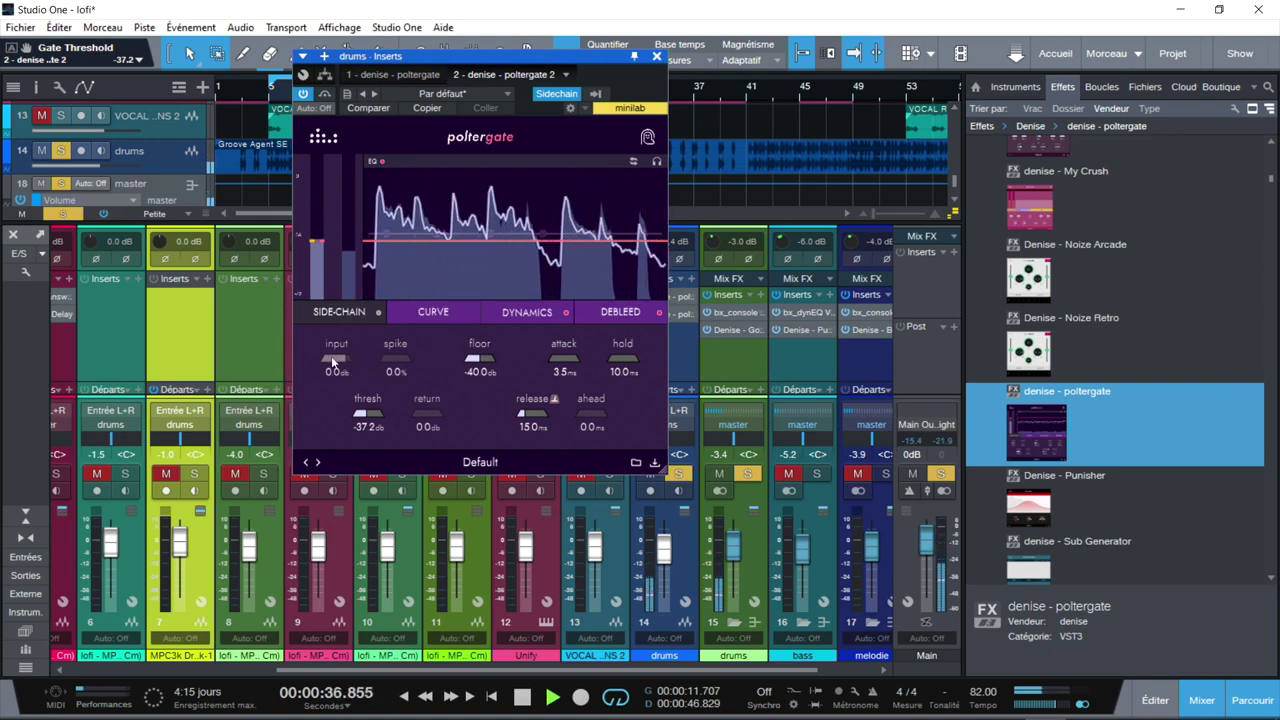
{"action": "left_click_drag", "start_coordinate": [392, 356], "coordinate": [410, 333]}
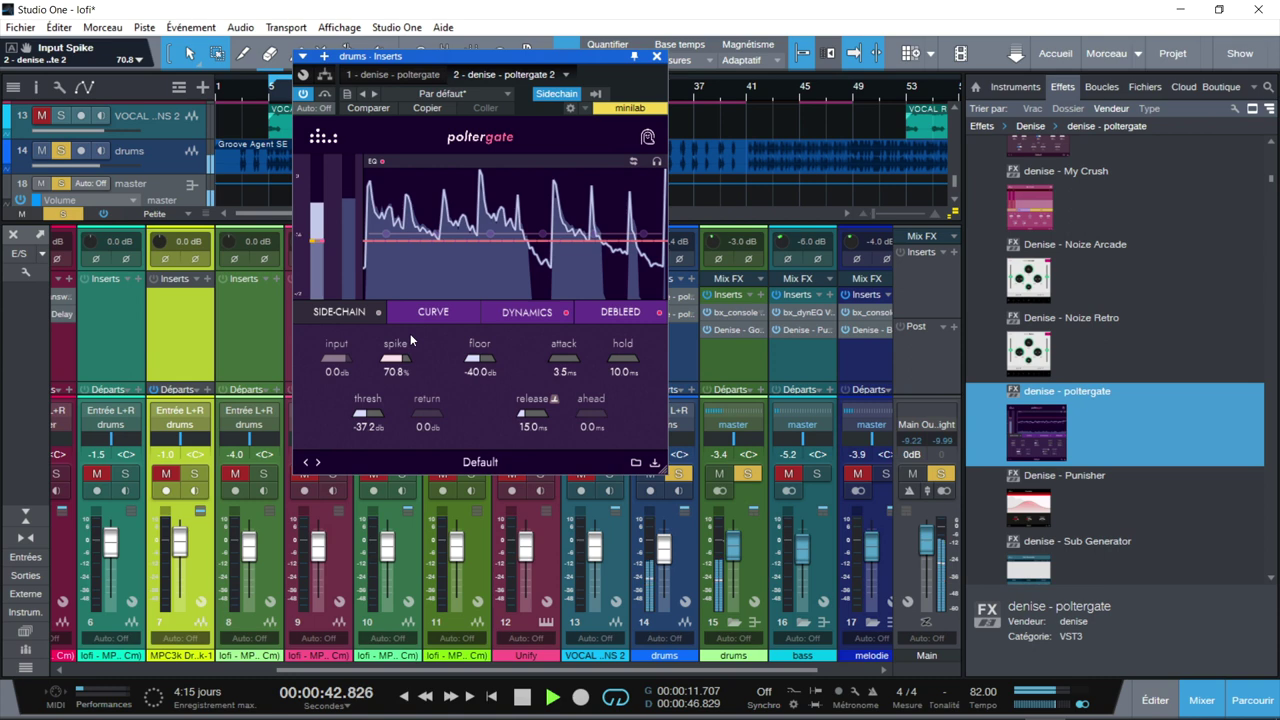
{"action": "left_click_drag", "start_coordinate": [572, 371], "coordinate": [628, 341]}
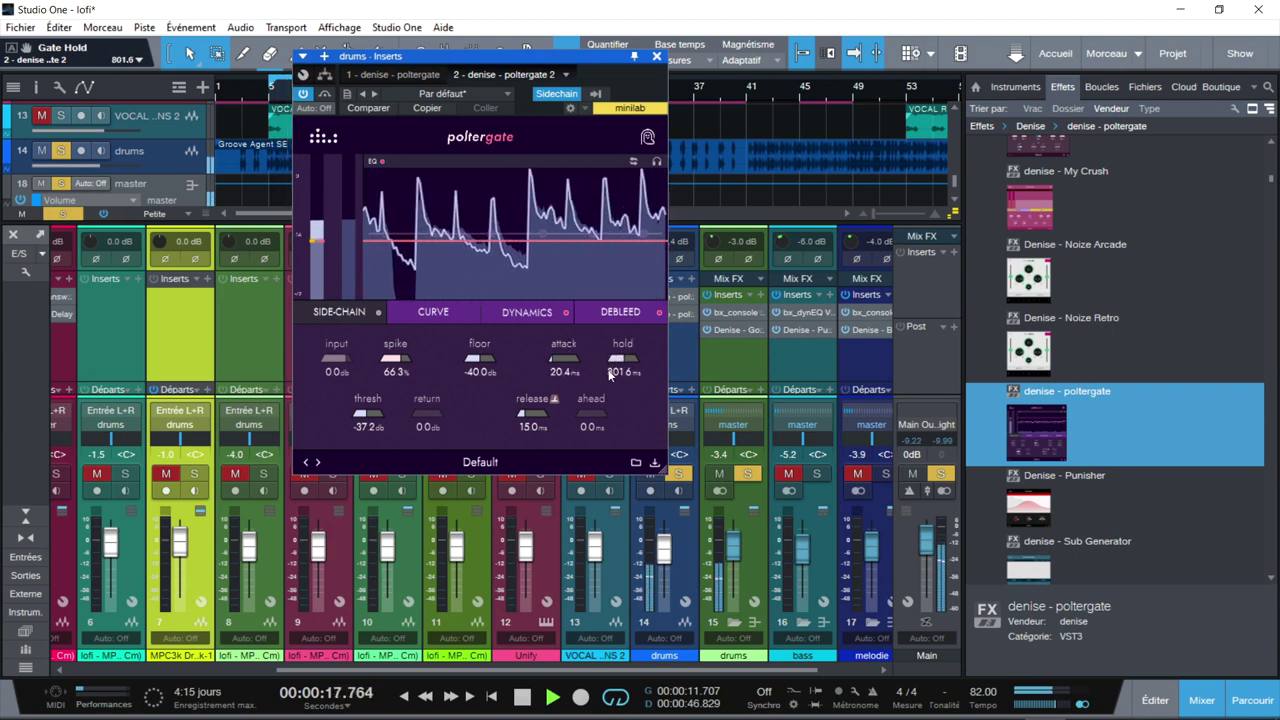
{"action": "left_click_drag", "start_coordinate": [624, 376], "coordinate": [618, 394]}
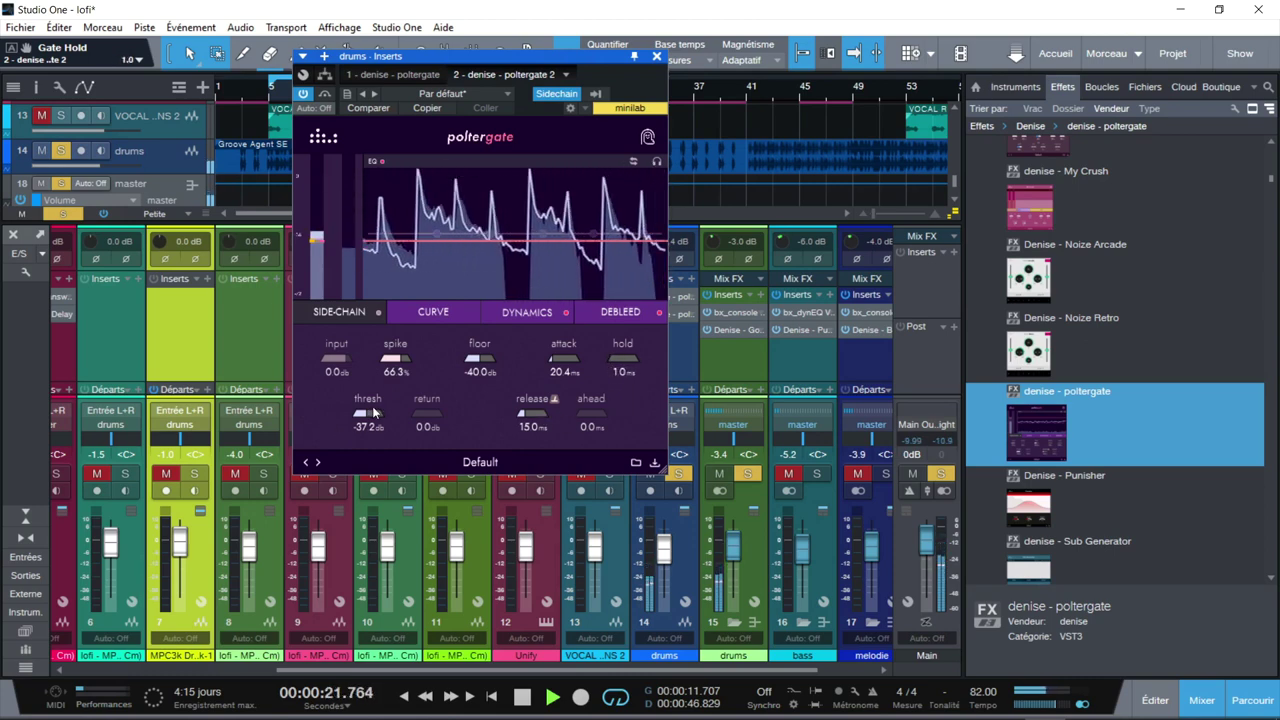
Try gate thresholds between -3.4 and -43.7 dB and a 15.1 dB return, ending at a -41.3 dB threshold and 0.0 dB return
{"action": "scroll", "coordinate": [370, 411], "scroll_direction": "up", "scroll_amount": 5}
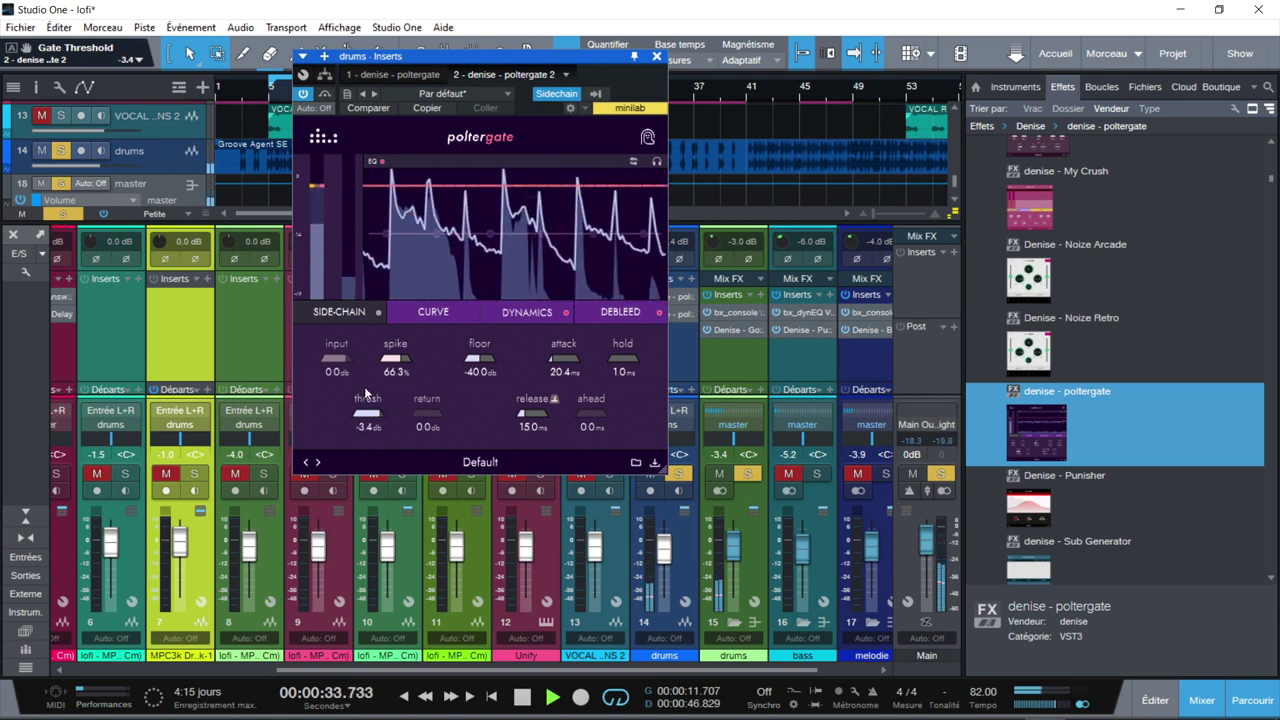
{"action": "left_click_drag", "start_coordinate": [366, 398], "coordinate": [368, 410]}
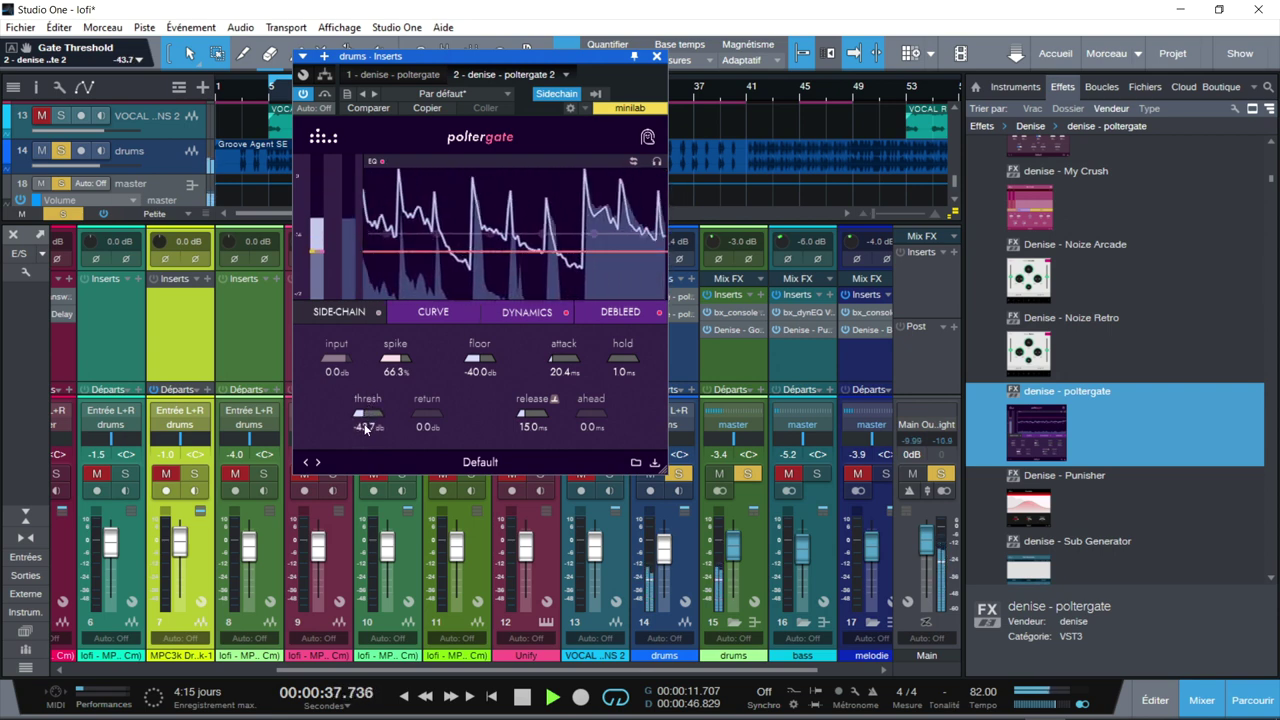
{"action": "left_click_drag", "start_coordinate": [363, 422], "coordinate": [430, 374]}
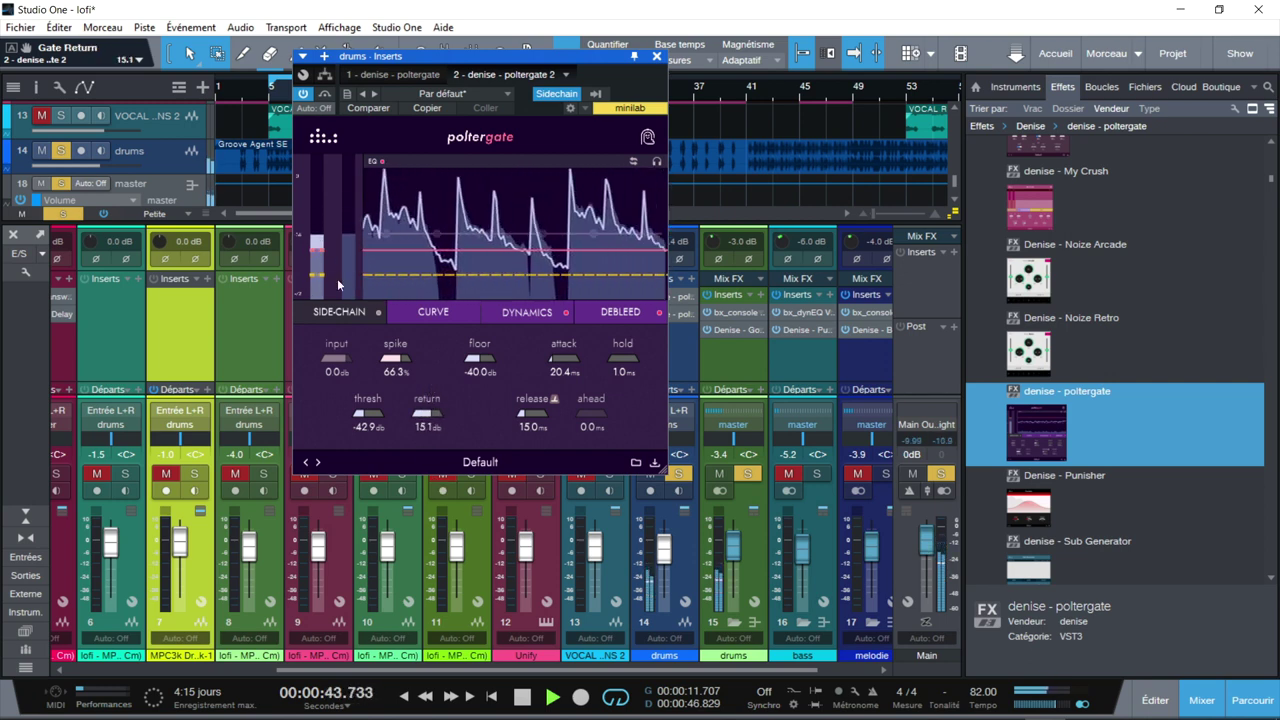
{"action": "left_click_drag", "start_coordinate": [322, 276], "coordinate": [313, 243]}
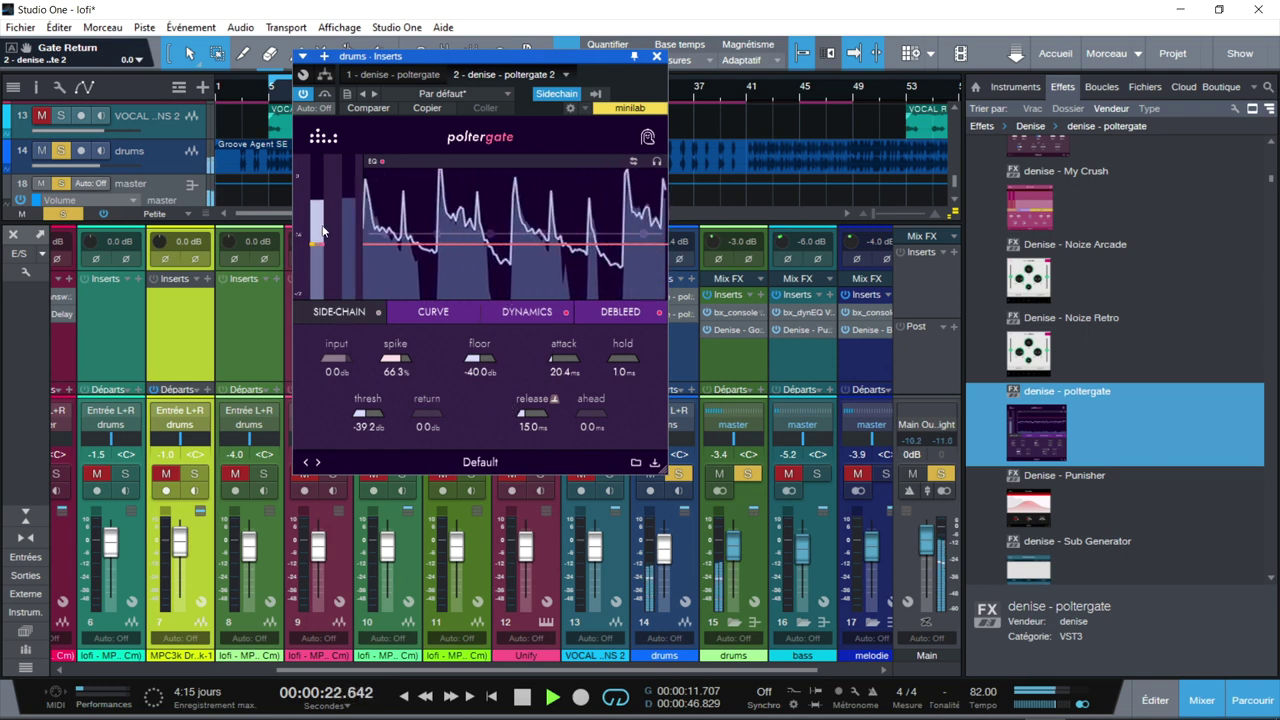
{"action": "left_click_drag", "start_coordinate": [320, 254], "coordinate": [321, 251]}
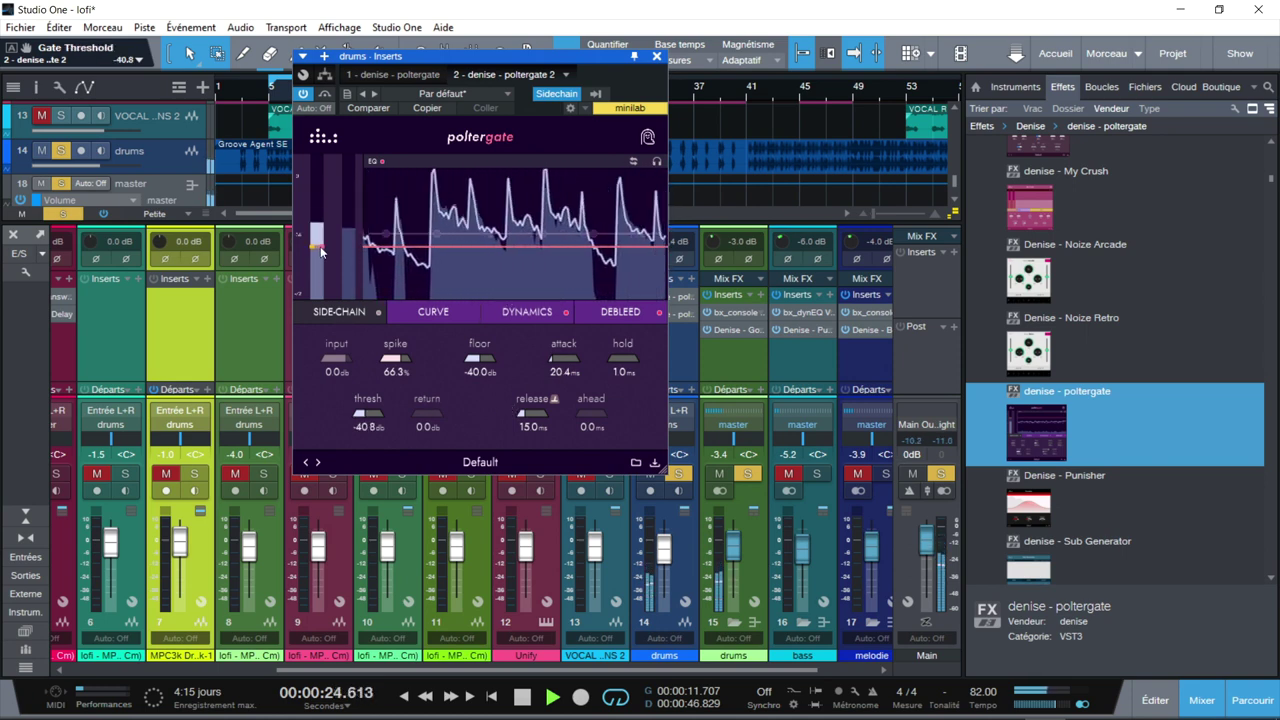
Switch off the Dynamics and Debleed macros, turn Dynamics back on and set its amount to 60%
{"action": "left_click", "coordinate": [565, 313]}
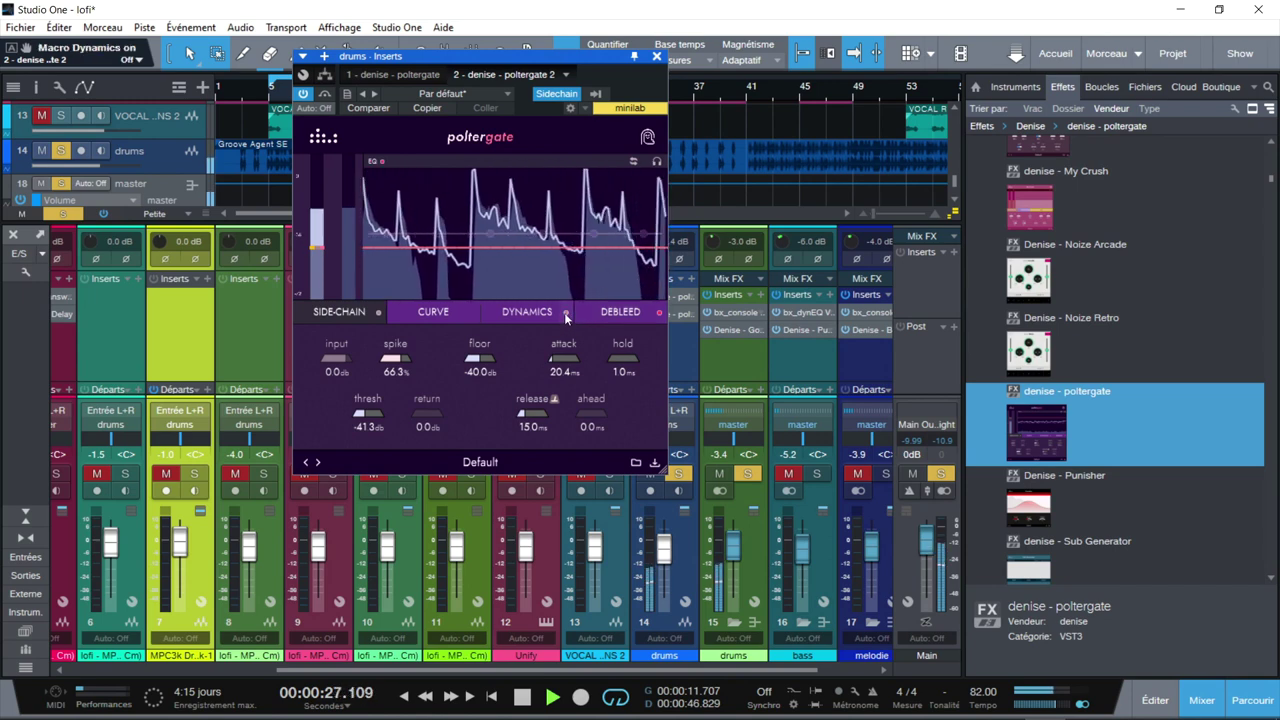
{"action": "left_click", "coordinate": [659, 313]}
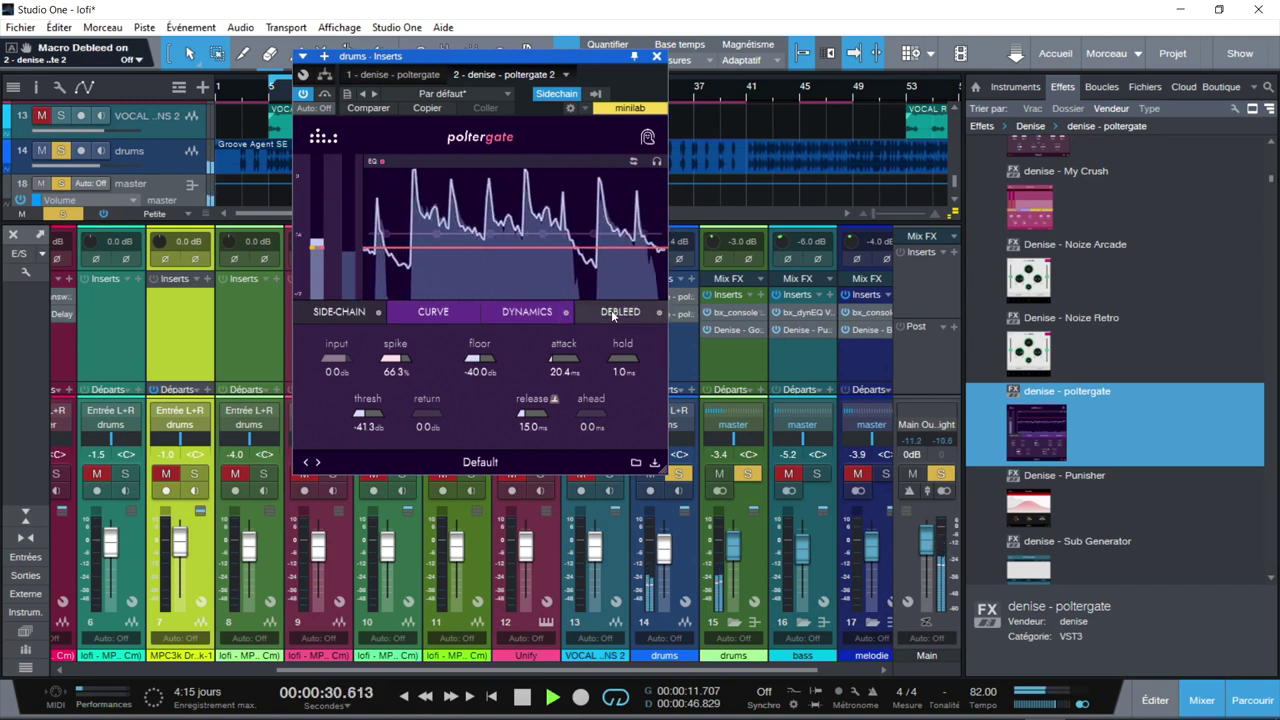
{"action": "left_click", "coordinate": [565, 313]}
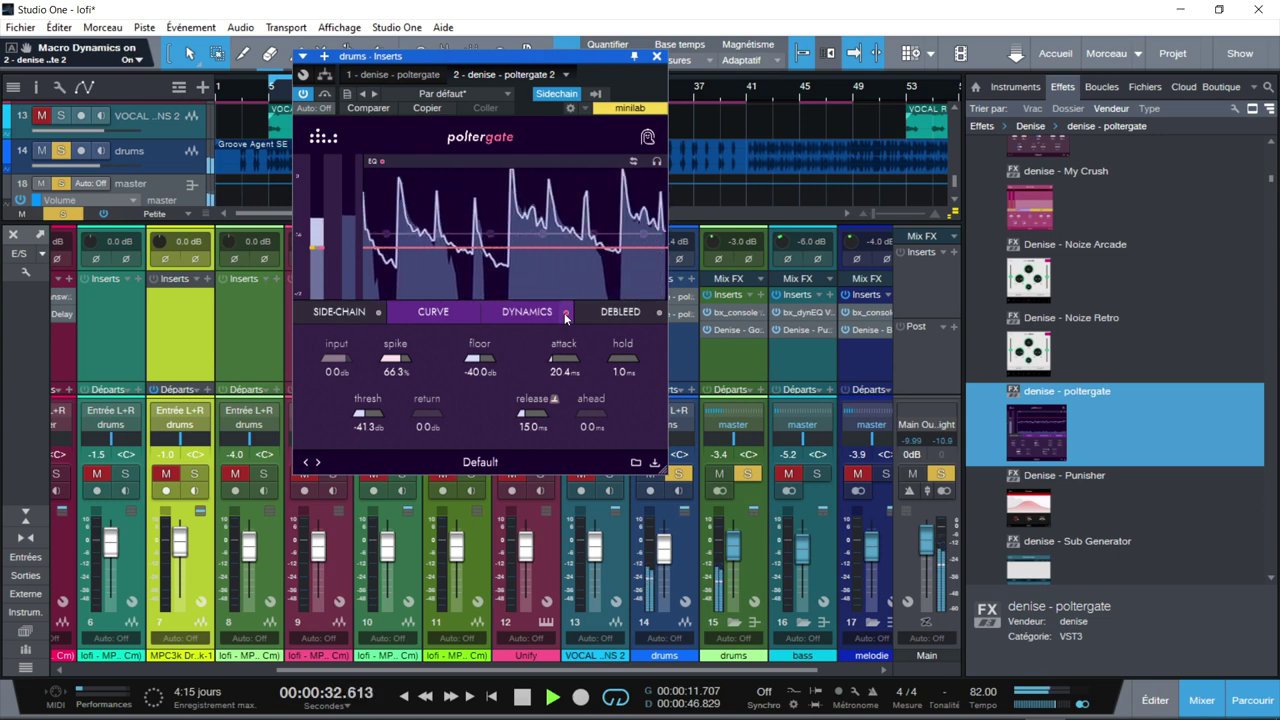
{"action": "left_click_drag", "start_coordinate": [565, 318], "coordinate": [510, 331]}
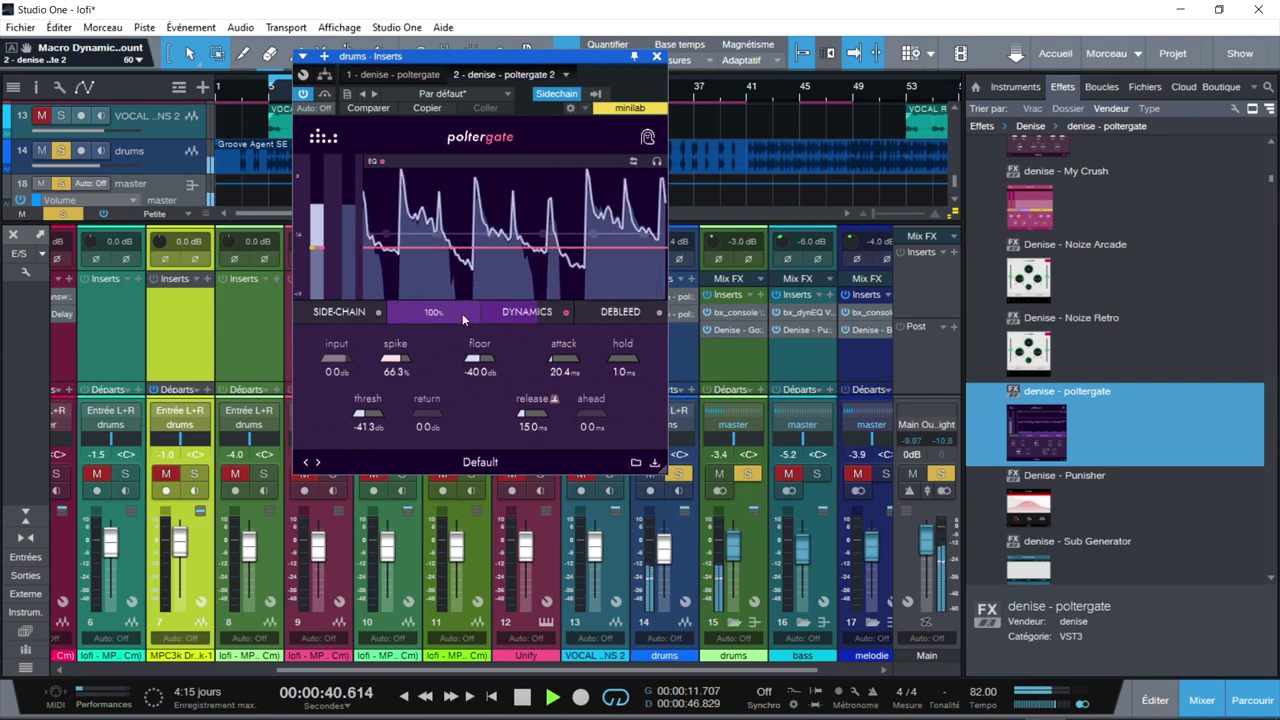
Turn on Debleed and set its high-pass amount to 48.3%, mode to heavy and release to 20.2 ms
{"action": "left_click", "coordinate": [618, 313]}
{"action": "left_click", "coordinate": [659, 313]}
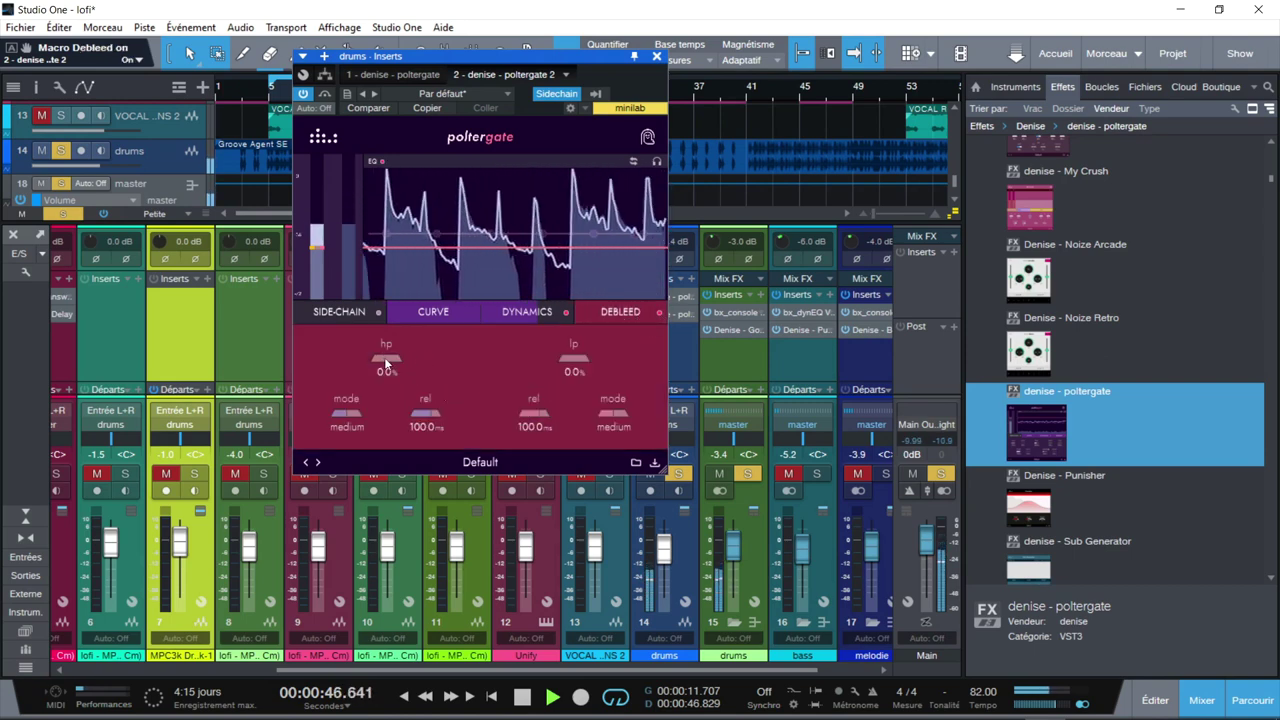
{"action": "left_click_drag", "start_coordinate": [386, 364], "coordinate": [387, 346]}
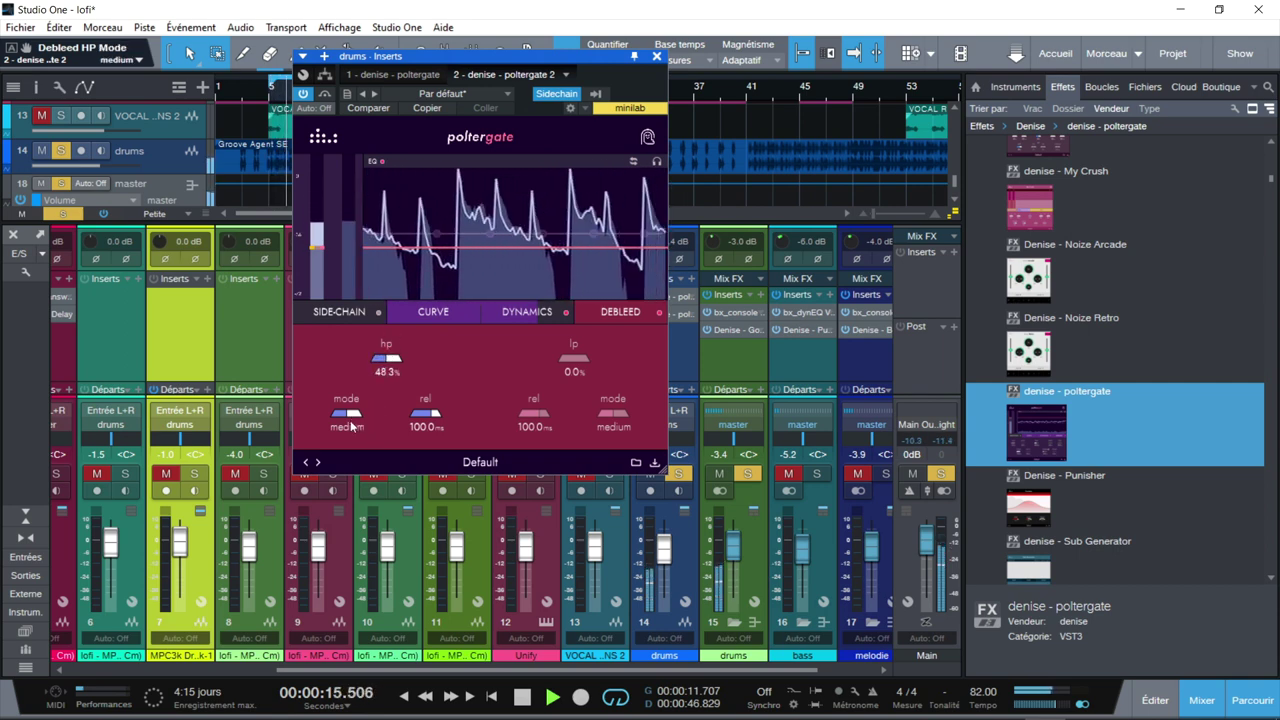
{"action": "left_click_drag", "start_coordinate": [347, 432], "coordinate": [353, 400]}
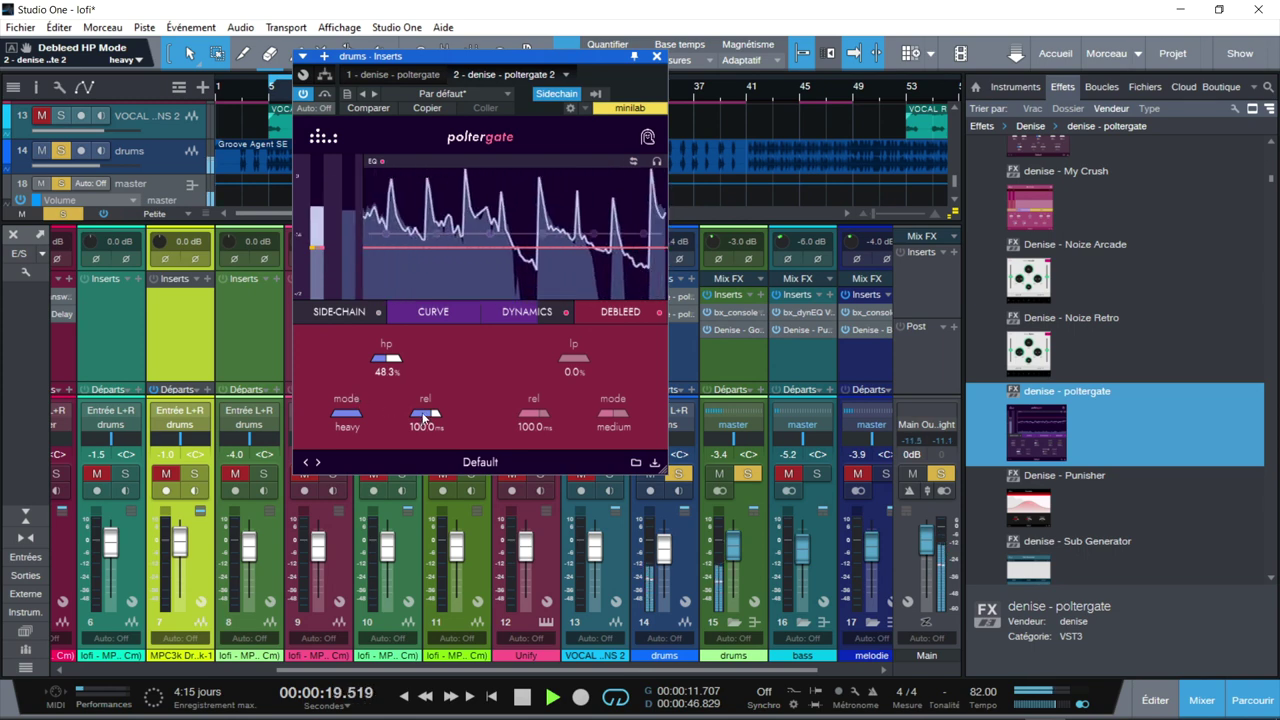
{"action": "left_click_drag", "start_coordinate": [422, 430], "coordinate": [419, 440]}
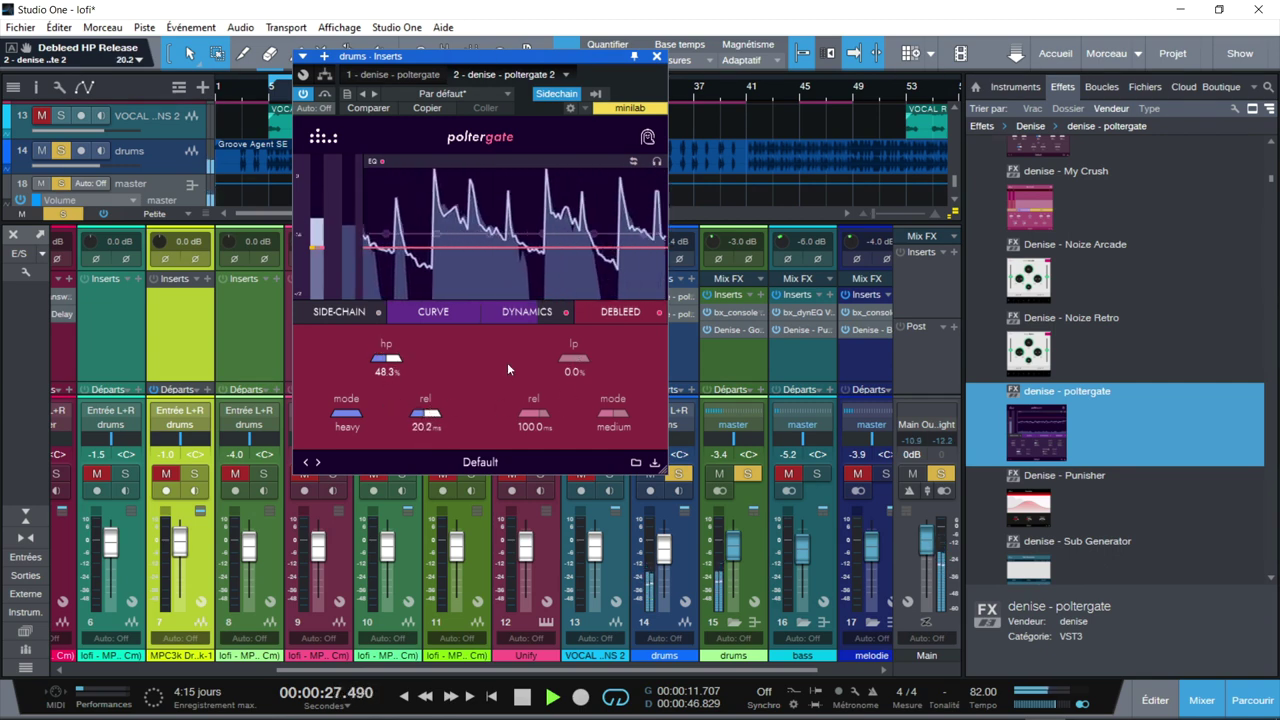
Set Debleed's low-pass amount to 38.2%, release to 1.9 ms and mode to heavy
{"action": "left_click_drag", "start_coordinate": [580, 358], "coordinate": [575, 368]}
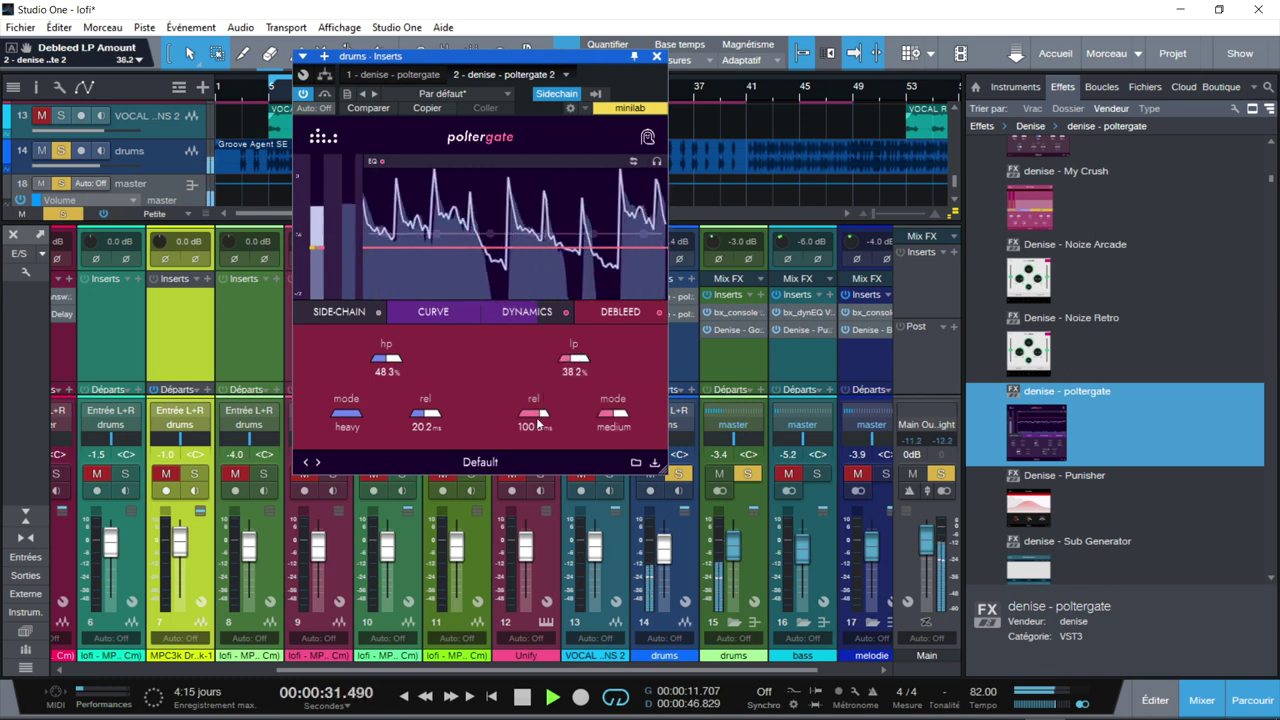
{"action": "left_click_drag", "start_coordinate": [525, 440], "coordinate": [525, 460]}
{"action": "left_click_drag", "start_coordinate": [609, 383], "coordinate": [603, 414]}
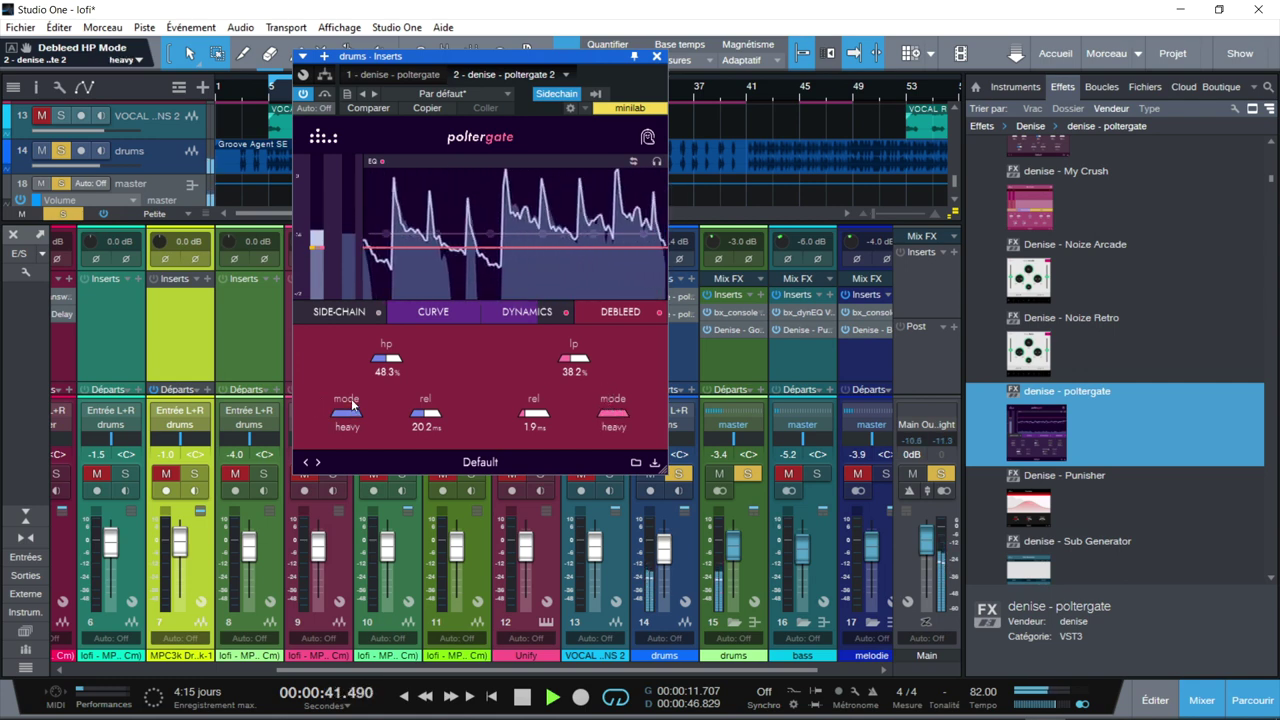
Audition poltergate presets, including Rack Tom Debleed, Room - Gated and Fattened, Snare - Gated + Debleed and Snare - Gated
{"action": "left_click_drag", "start_coordinate": [340, 443], "coordinate": [337, 461]}
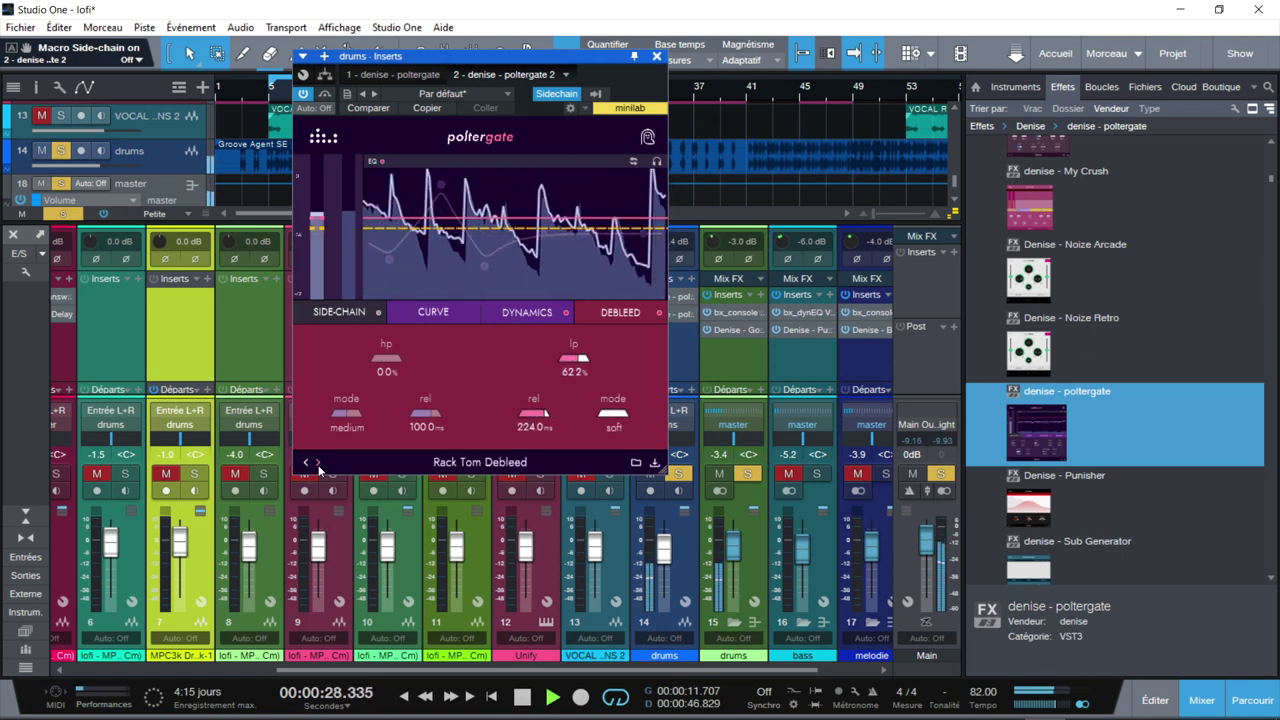
{"action": "left_click", "coordinate": [318, 463]}
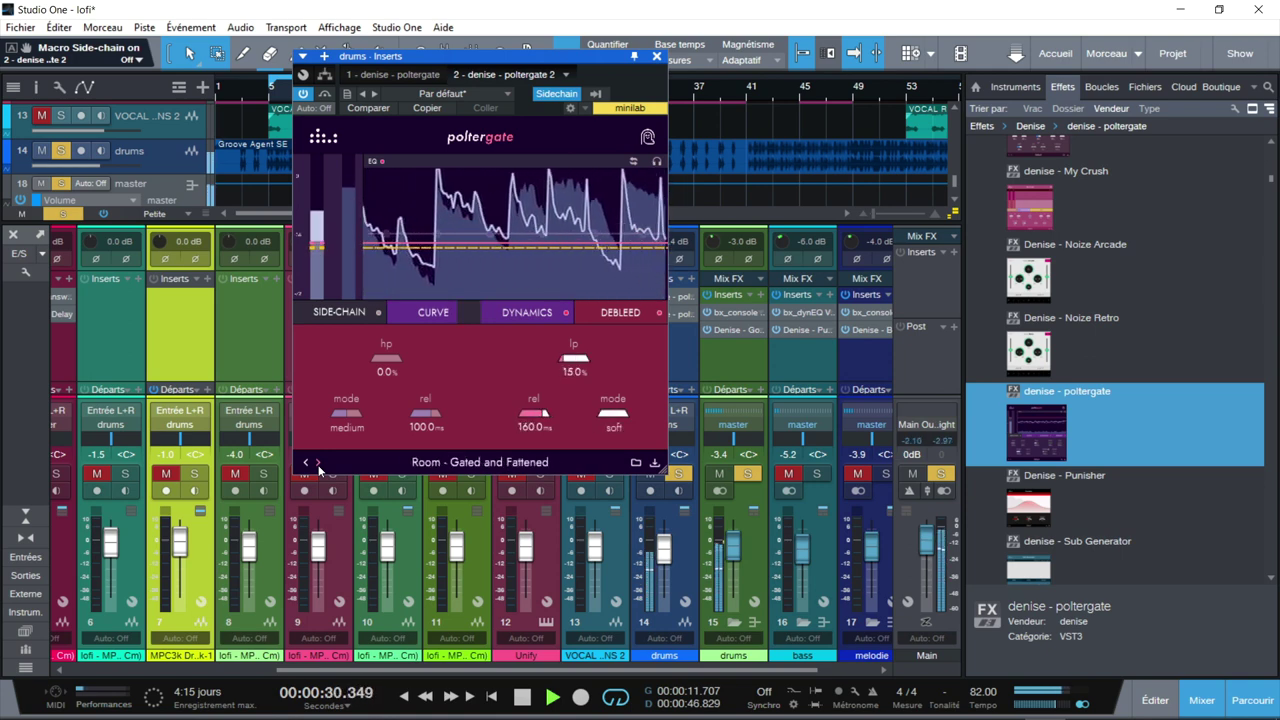
{"action": "left_click", "coordinate": [318, 463]}
{"action": "left_click", "coordinate": [318, 463]}
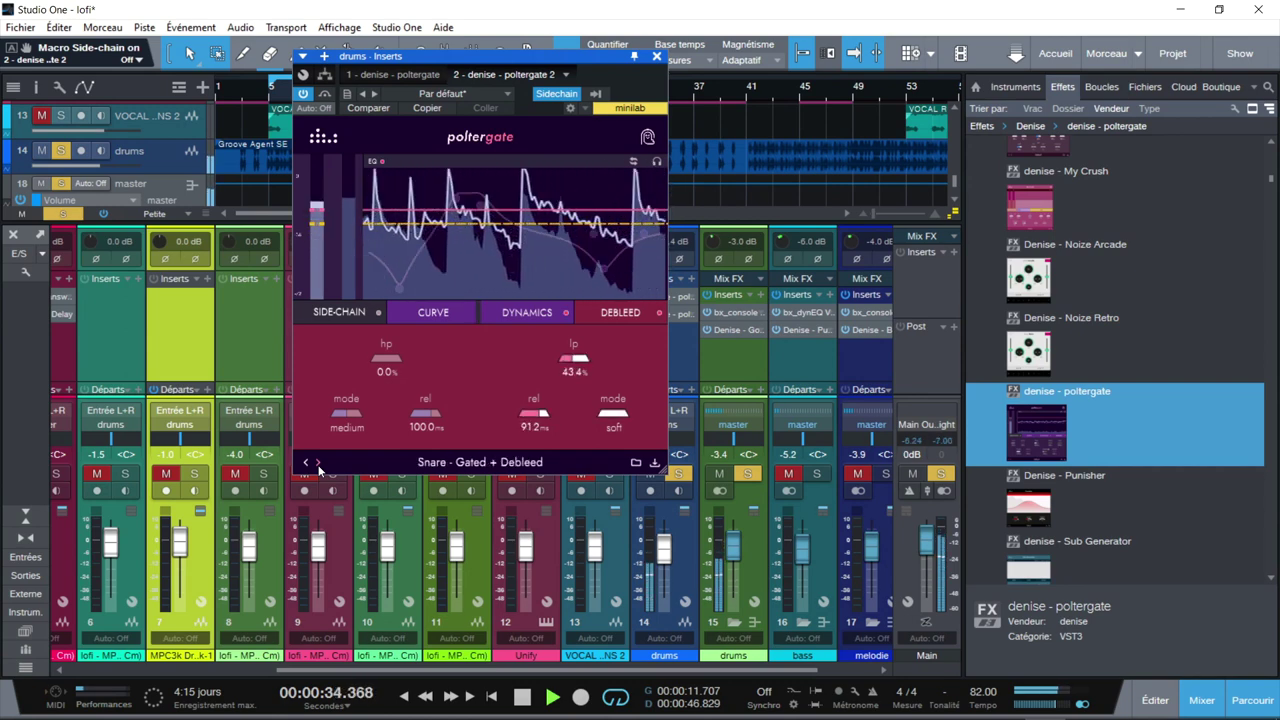
{"action": "mouse_move", "coordinate": [527, 326]}
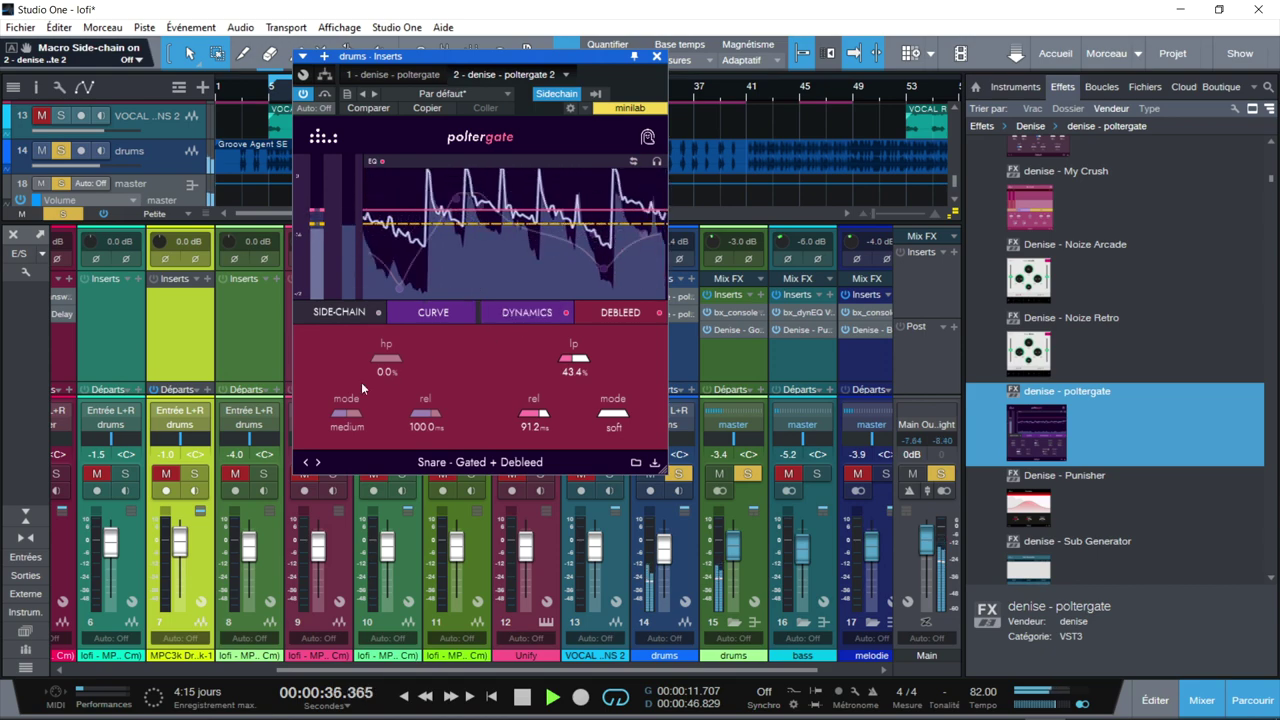
{"action": "left_click", "coordinate": [318, 462]}
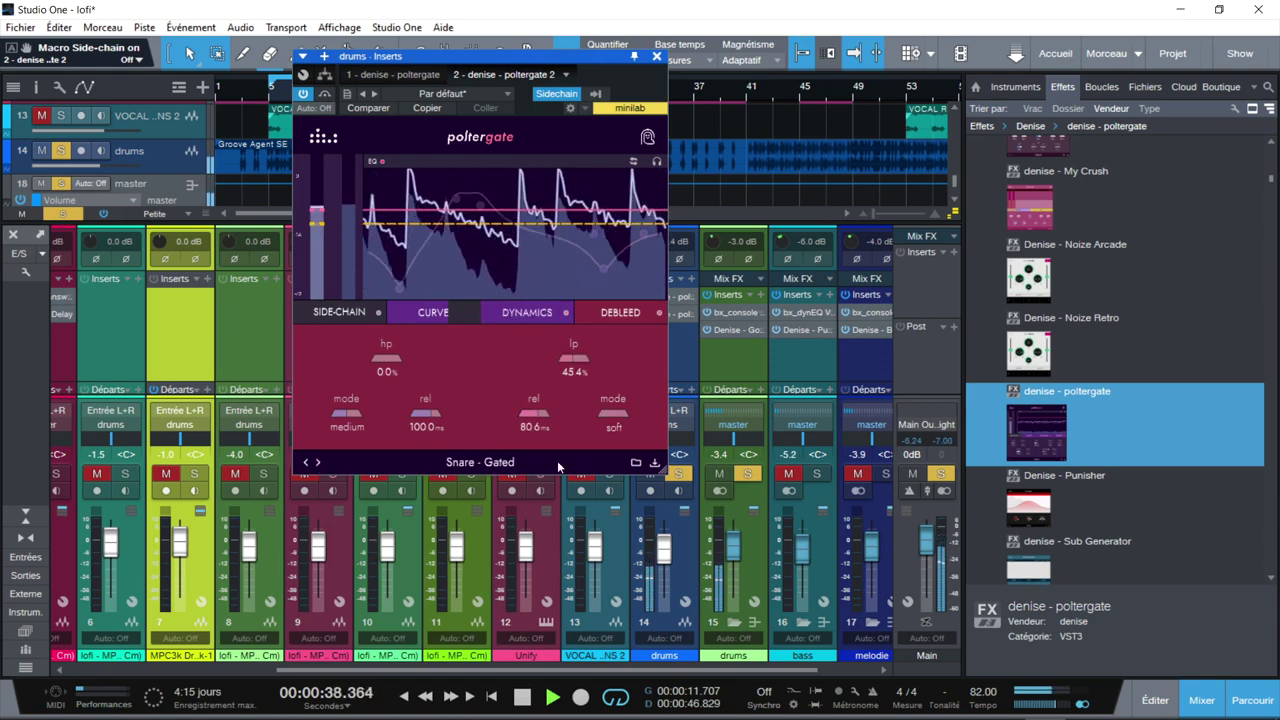
Load the defaut1.dns preset and lower the gate threshold to -40.1 dB
{"action": "left_click", "coordinate": [634, 463]}
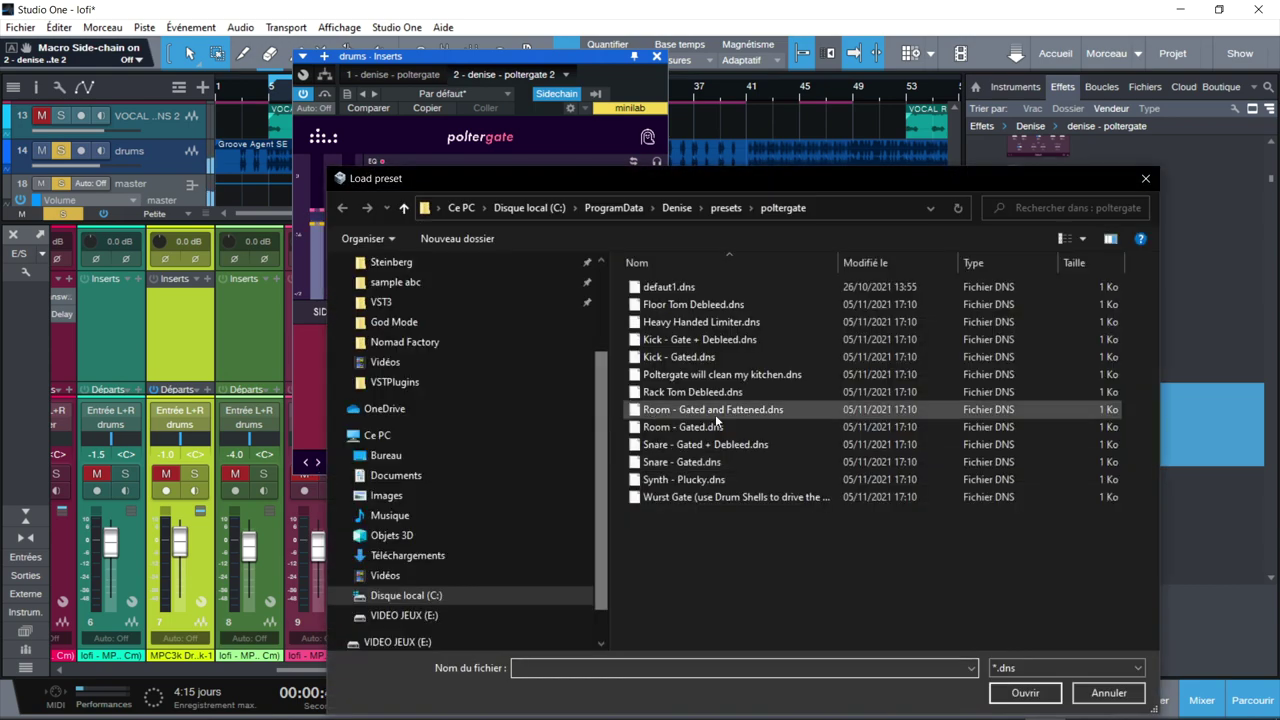
{"action": "double_click", "coordinate": [679, 288]}
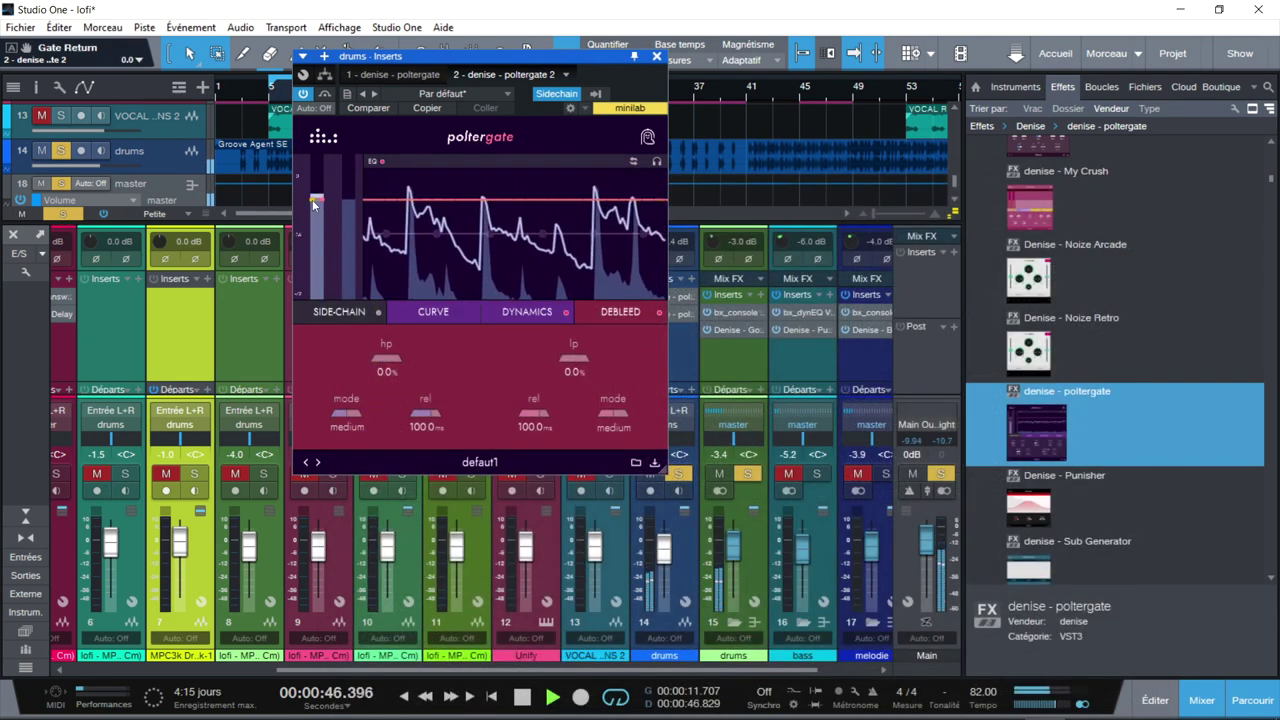
{"action": "left_click_drag", "start_coordinate": [312, 203], "coordinate": [317, 245]}
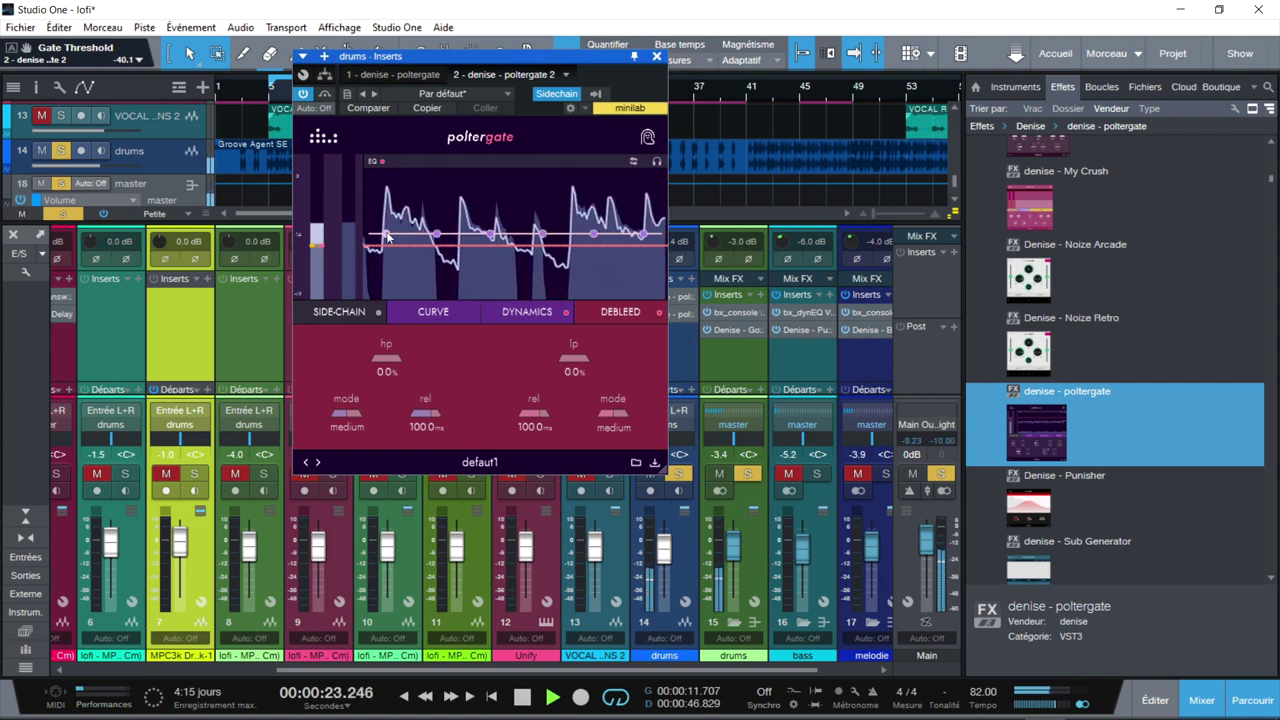
Shape the sidechain EQ with a 24.0 dB boost at 39 Hz, a deep cut just above it and a 19.8 dB boost at 215 Hz
{"action": "left_click_drag", "start_coordinate": [388, 237], "coordinate": [422, 291]}
{"action": "left_click_drag", "start_coordinate": [388, 240], "coordinate": [397, 176]}
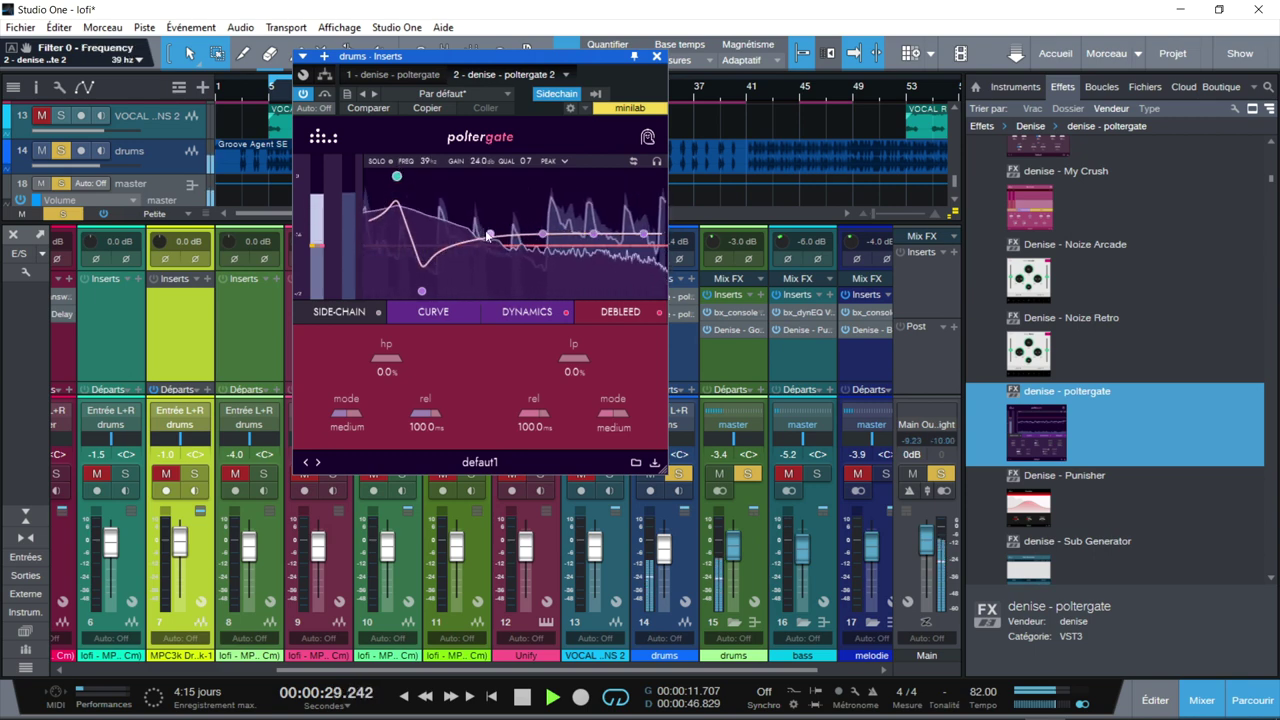
{"action": "left_click_drag", "start_coordinate": [491, 234], "coordinate": [474, 193]}
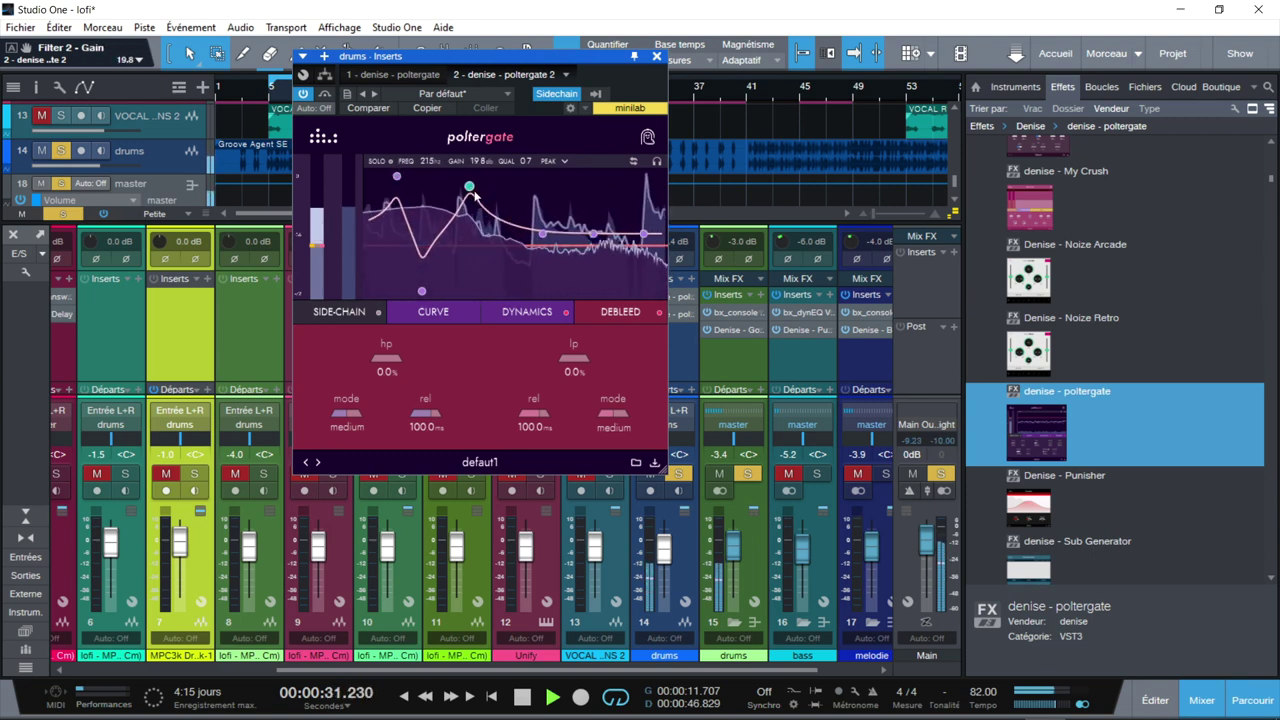
Turn the highest sidechain EQ band into a 215 Hz low-pass and retune two others to 24.0 dB at 195 Hz and -24.0 dB at 81 Hz
{"action": "left_click", "coordinate": [643, 234]}
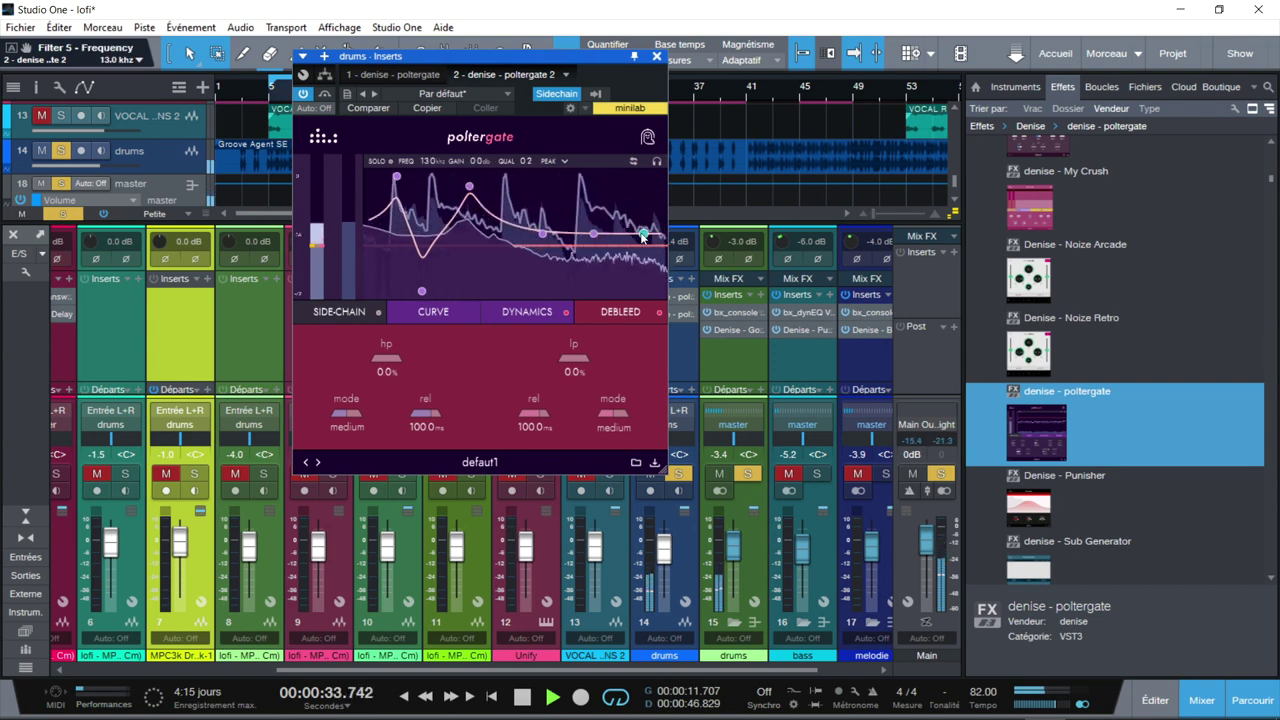
{"action": "left_click", "coordinate": [564, 163]}
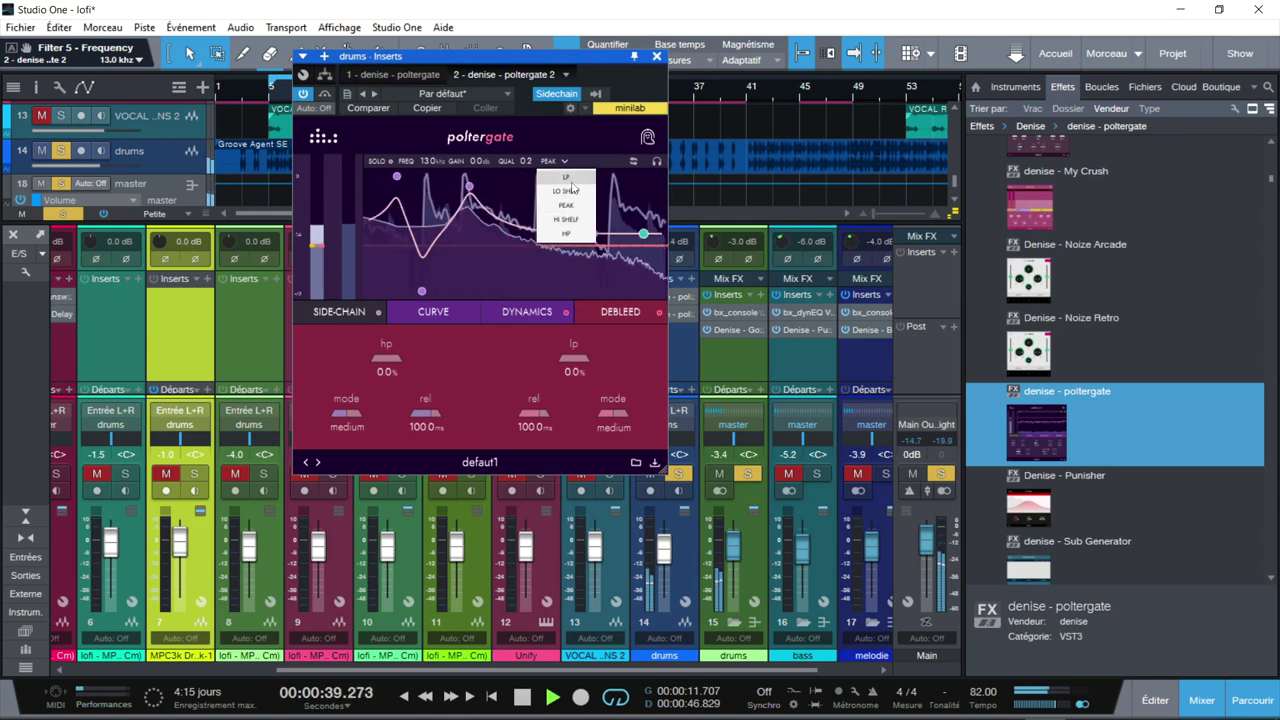
{"action": "left_click", "coordinate": [572, 177]}
{"action": "left_click_drag", "start_coordinate": [643, 234], "coordinate": [468, 357]}
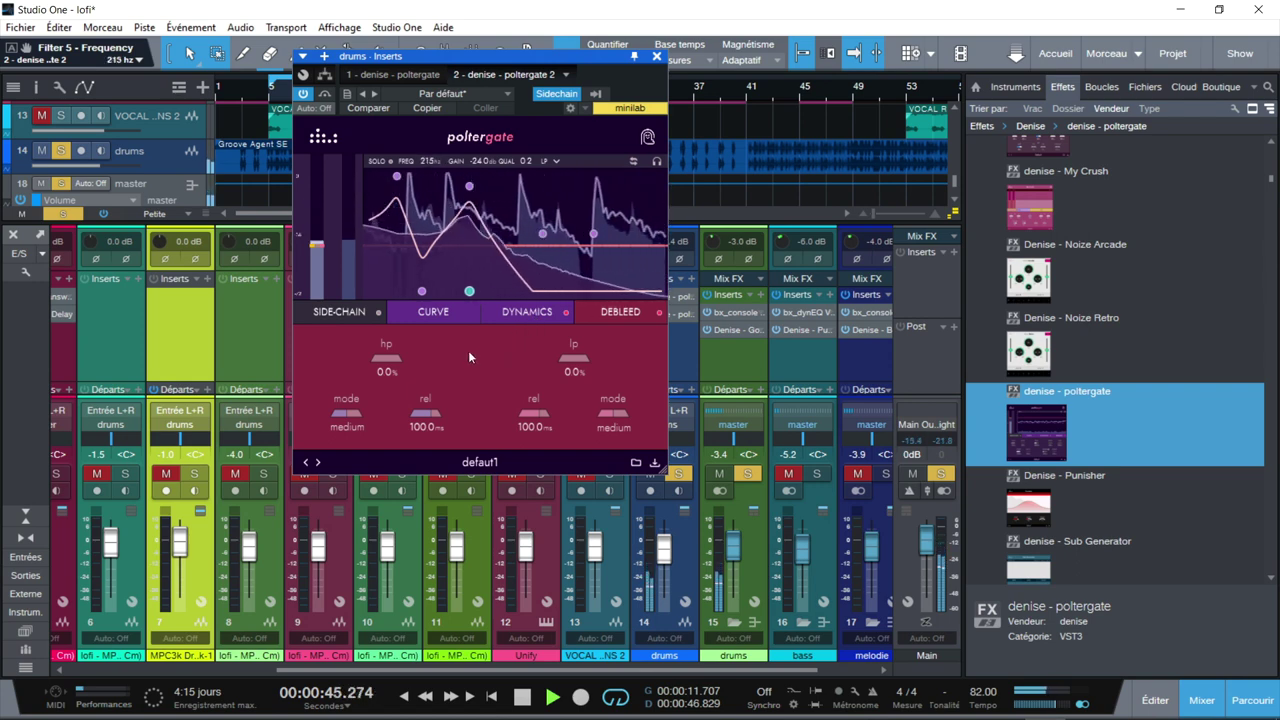
{"action": "double_click", "coordinate": [466, 183]}
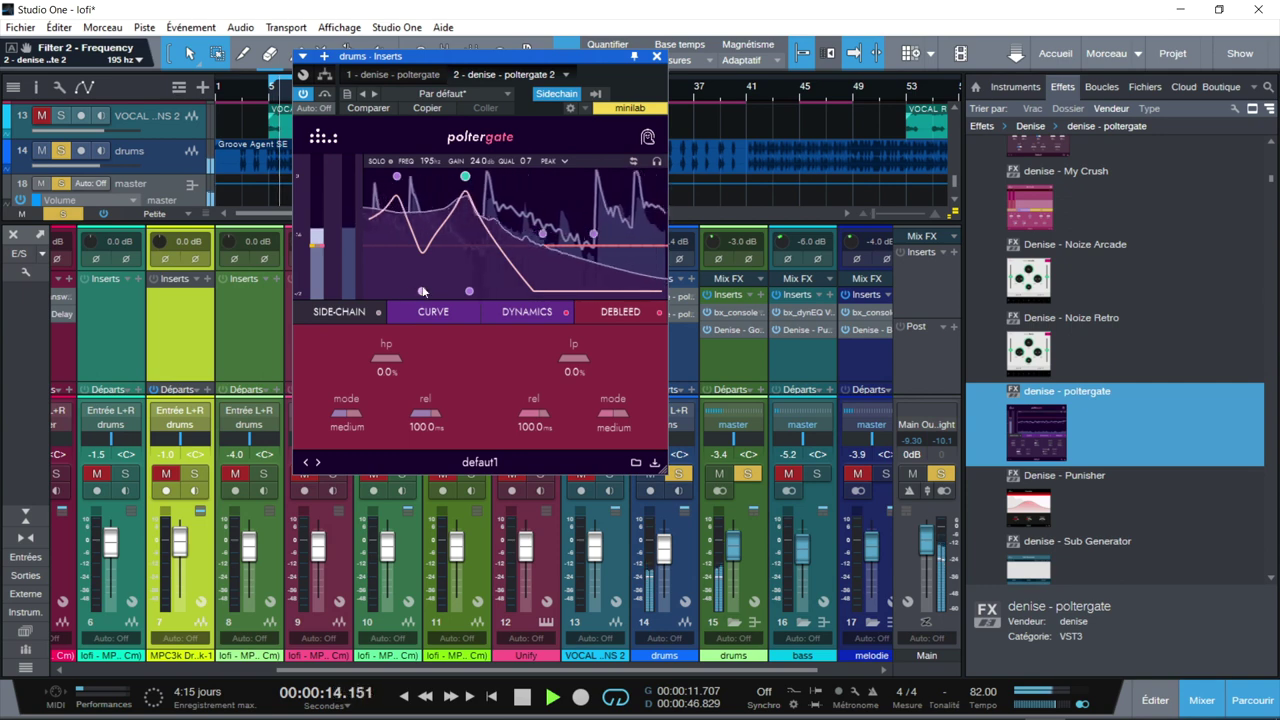
{"action": "left_click_drag", "start_coordinate": [421, 291], "coordinate": [427, 292]}
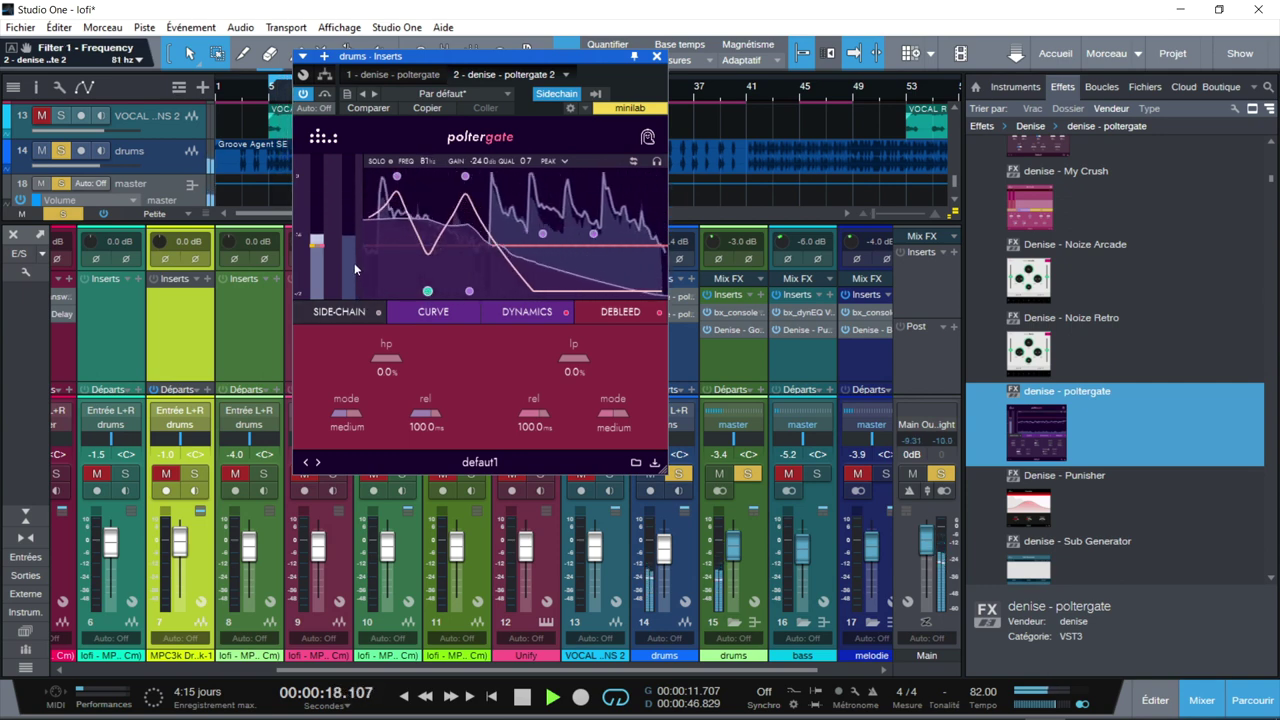
Raise the gate threshold to -20.2 dB, reduce the Curve macro slightly and set the Dynamics macro amount to 51%
{"action": "left_click_drag", "start_coordinate": [323, 248], "coordinate": [323, 235]}
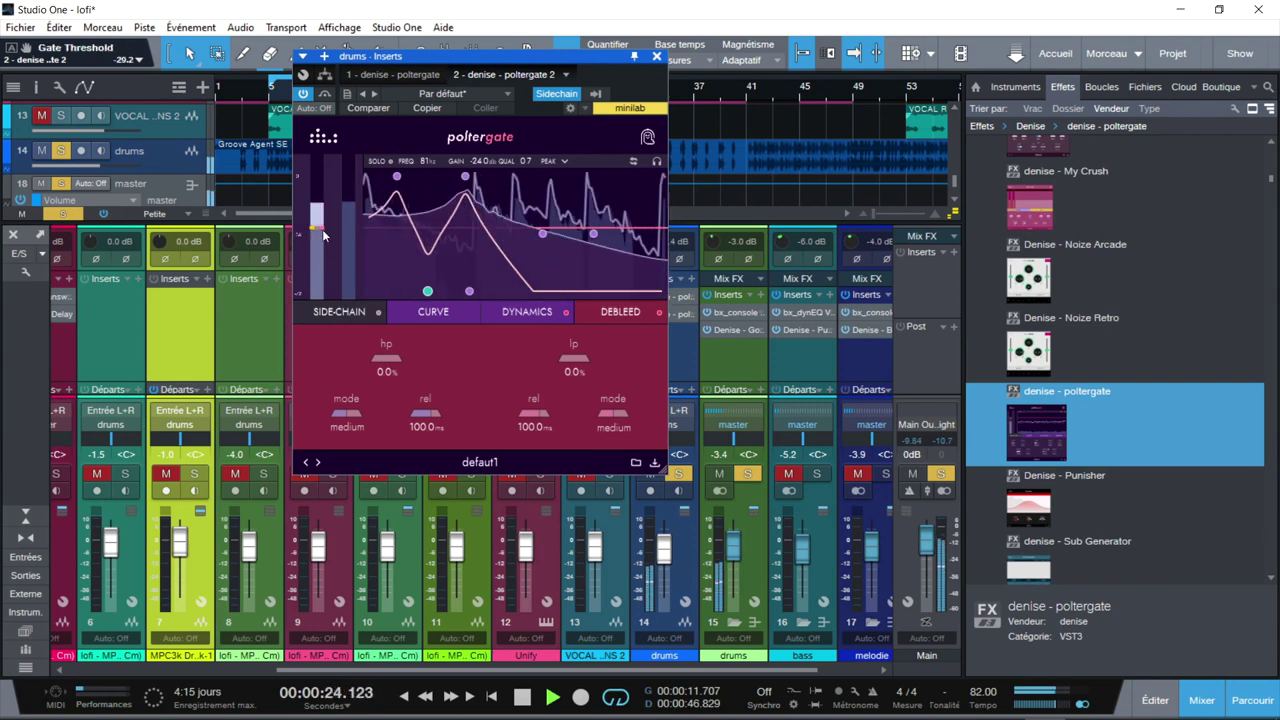
{"action": "left_click_drag", "start_coordinate": [466, 312], "coordinate": [500, 332]}
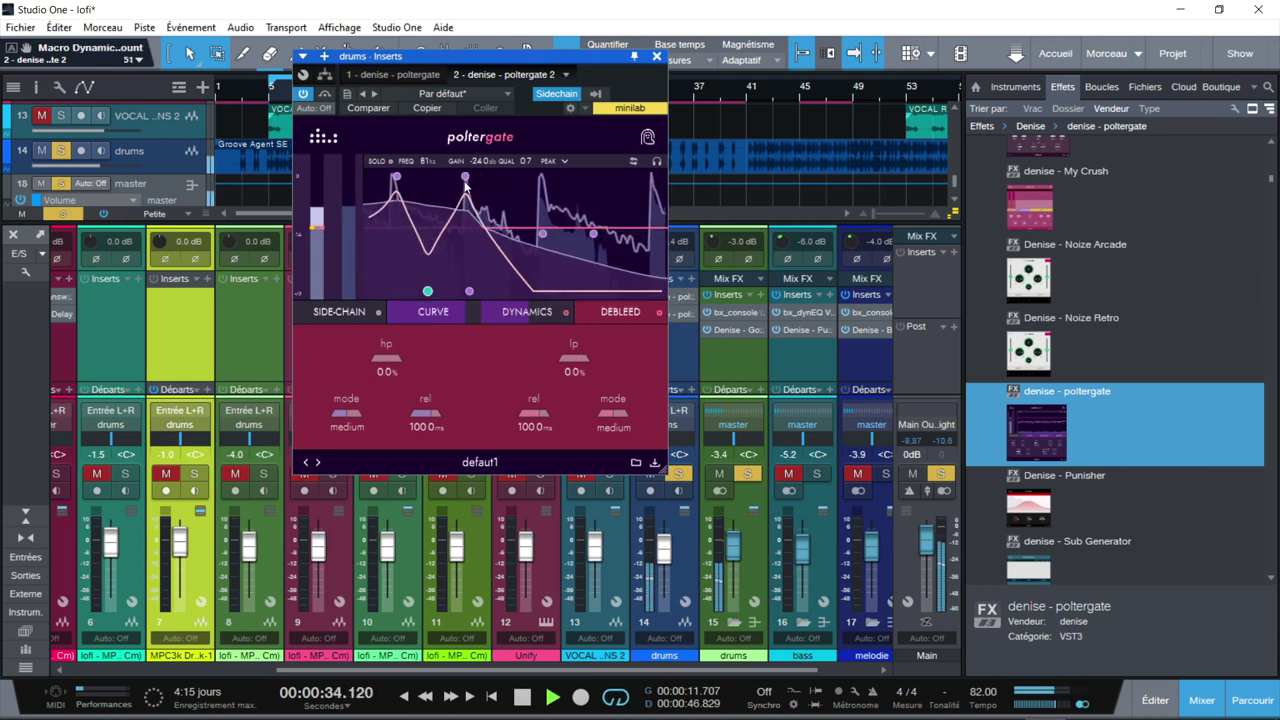
Retune the sidechain EQ to a 24.0 dB boost at 251 Hz, an 8.3 dB boost at 436 Hz and a 187 Hz low-pass
{"action": "left_click_drag", "start_coordinate": [465, 177], "coordinate": [473, 174]}
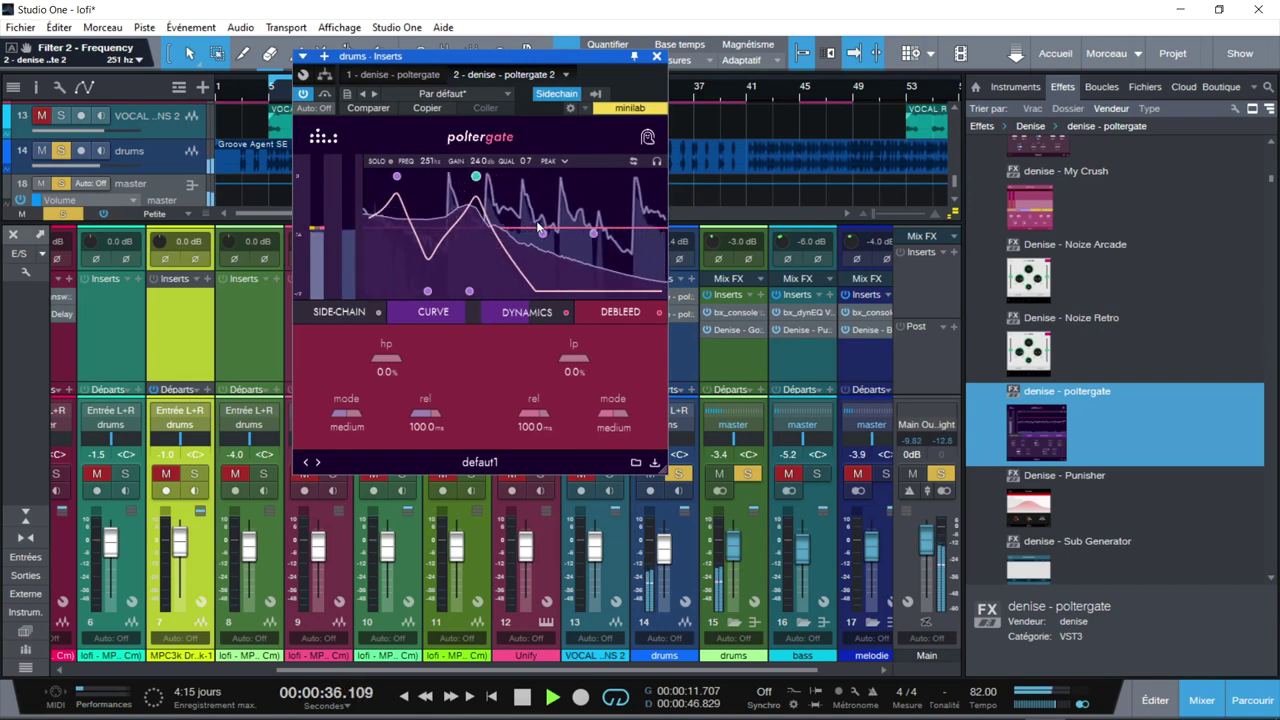
{"action": "left_click_drag", "start_coordinate": [542, 233], "coordinate": [499, 205]}
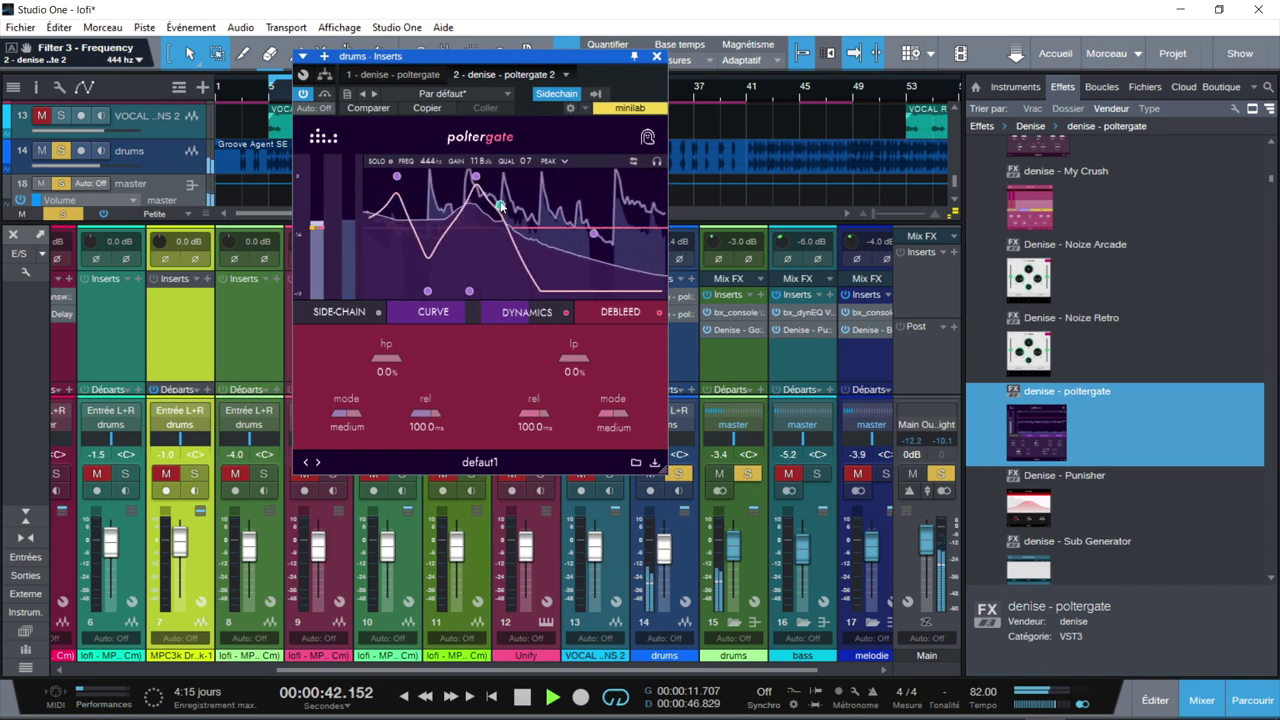
{"action": "mouse_move", "coordinate": [458, 276]}
{"action": "left_mouse_down"}
{"action": "mouse_move", "coordinate": [448, 282]}
{"action": "mouse_move", "coordinate": [470, 294]}
{"action": "left_mouse_up"}
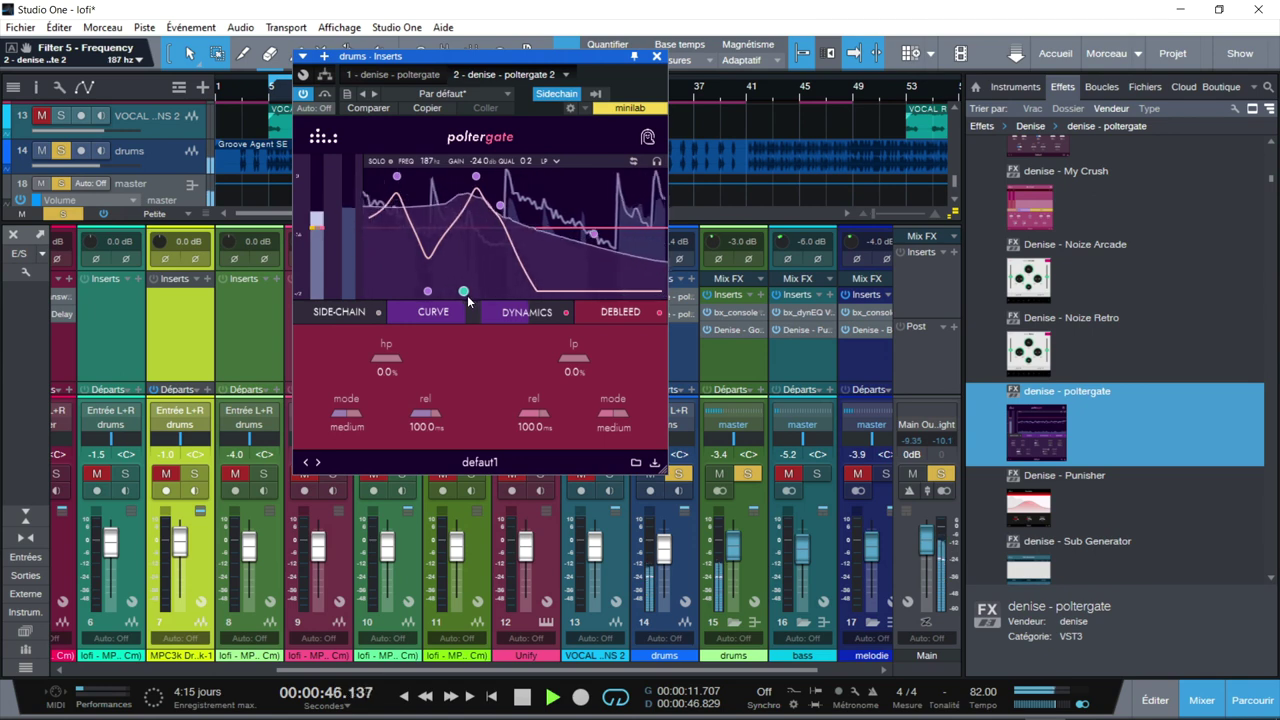
{"action": "left_click", "coordinate": [500, 213]}
{"action": "left_click_drag", "start_coordinate": [500, 213], "coordinate": [499, 215]}
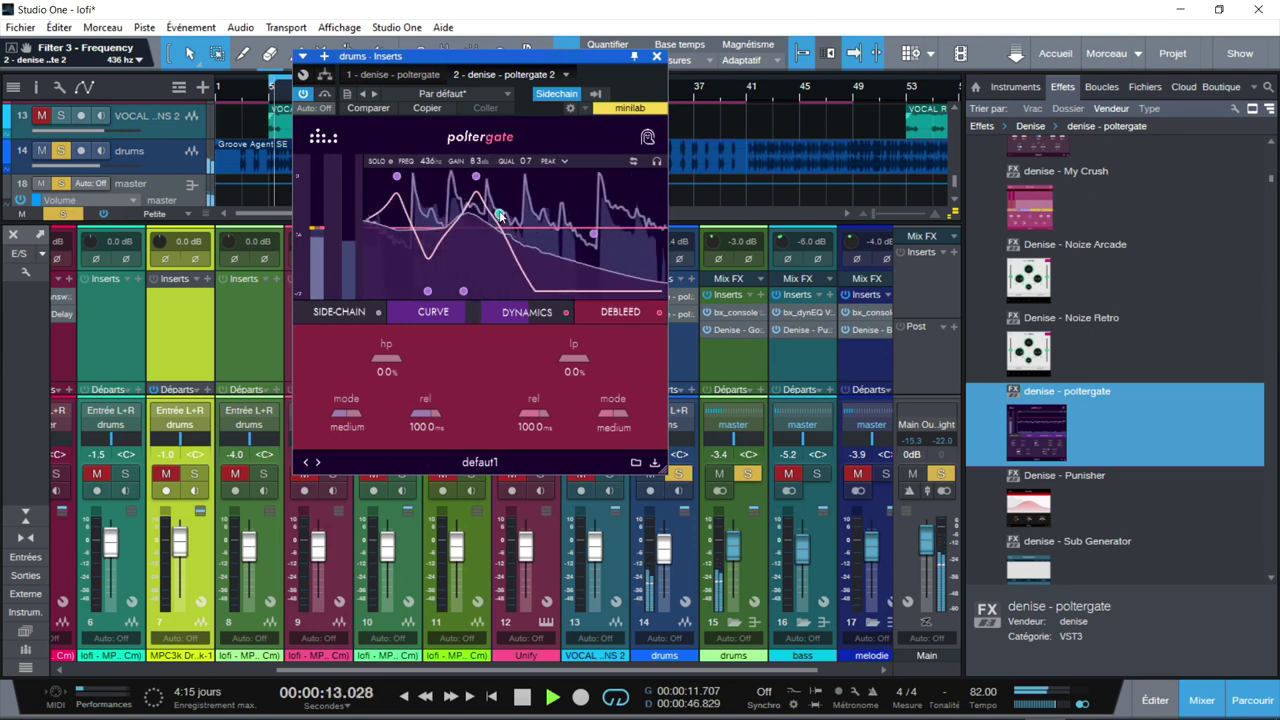
Compare poltergate bypassed and active, and audition Sidechain Listen and Gate Flip on and off
{"action": "left_click", "coordinate": [303, 94]}
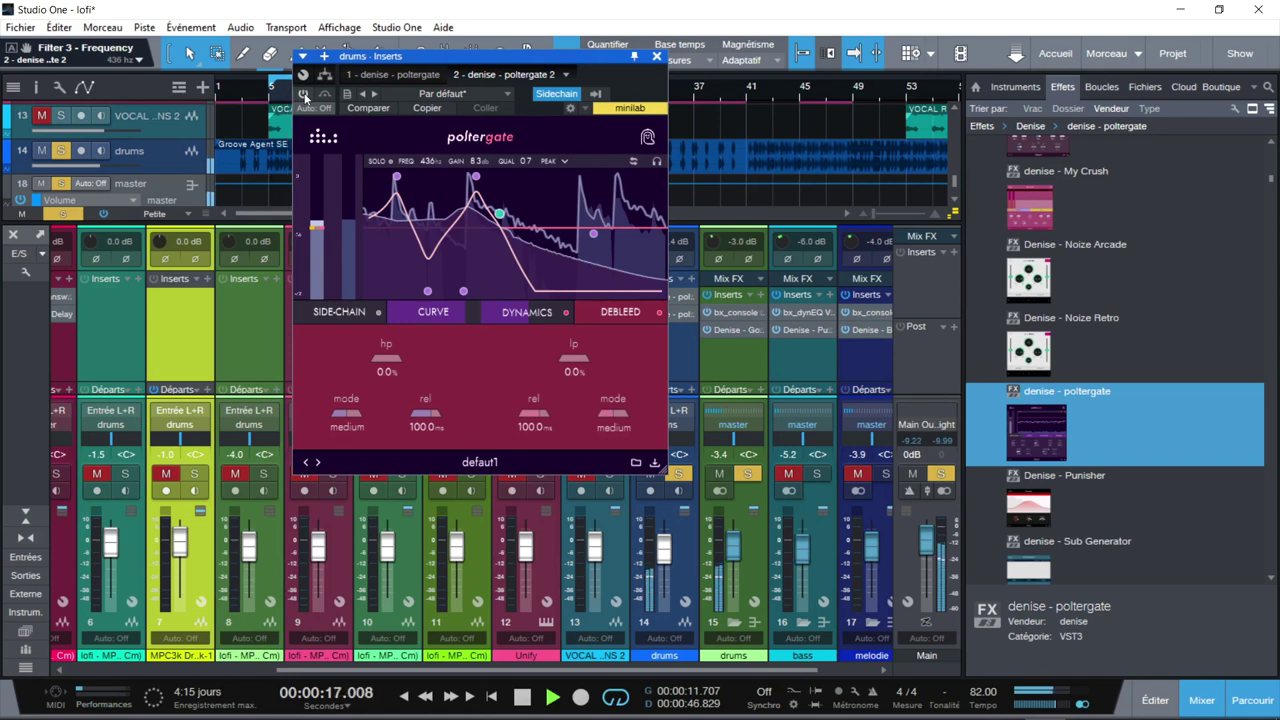
{"action": "left_click", "coordinate": [303, 94]}
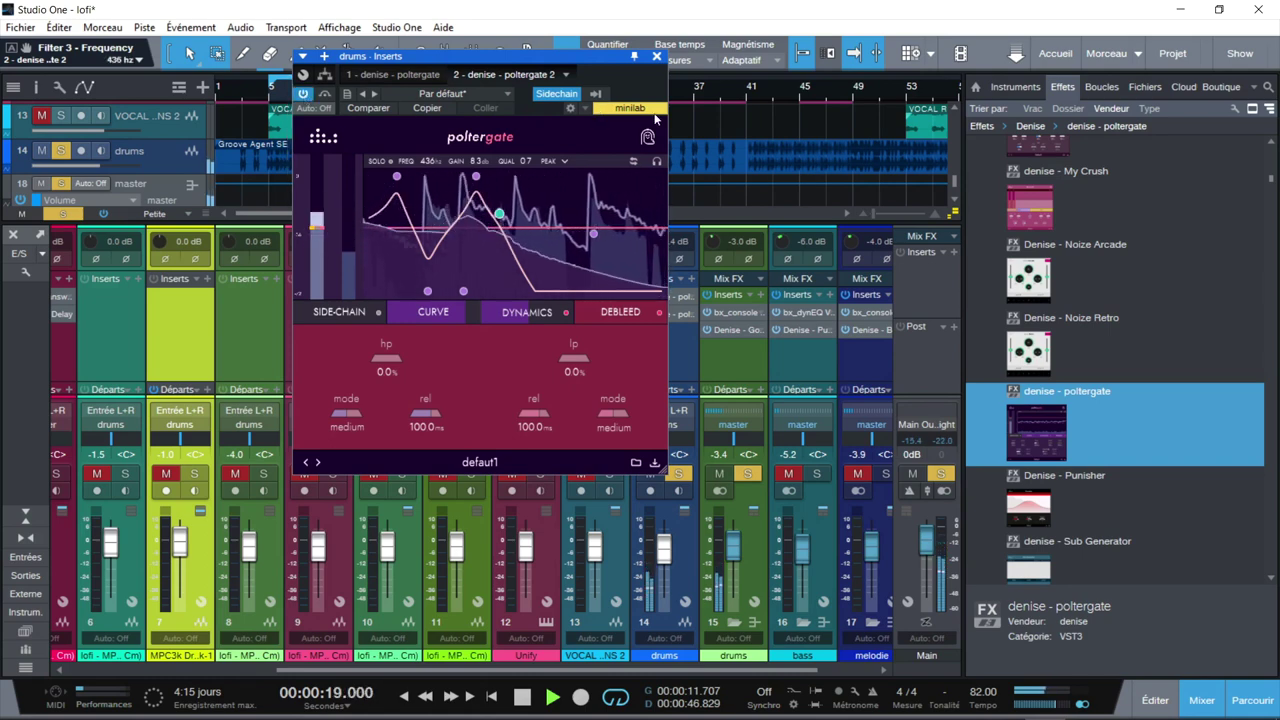
{"action": "left_click", "coordinate": [656, 162]}
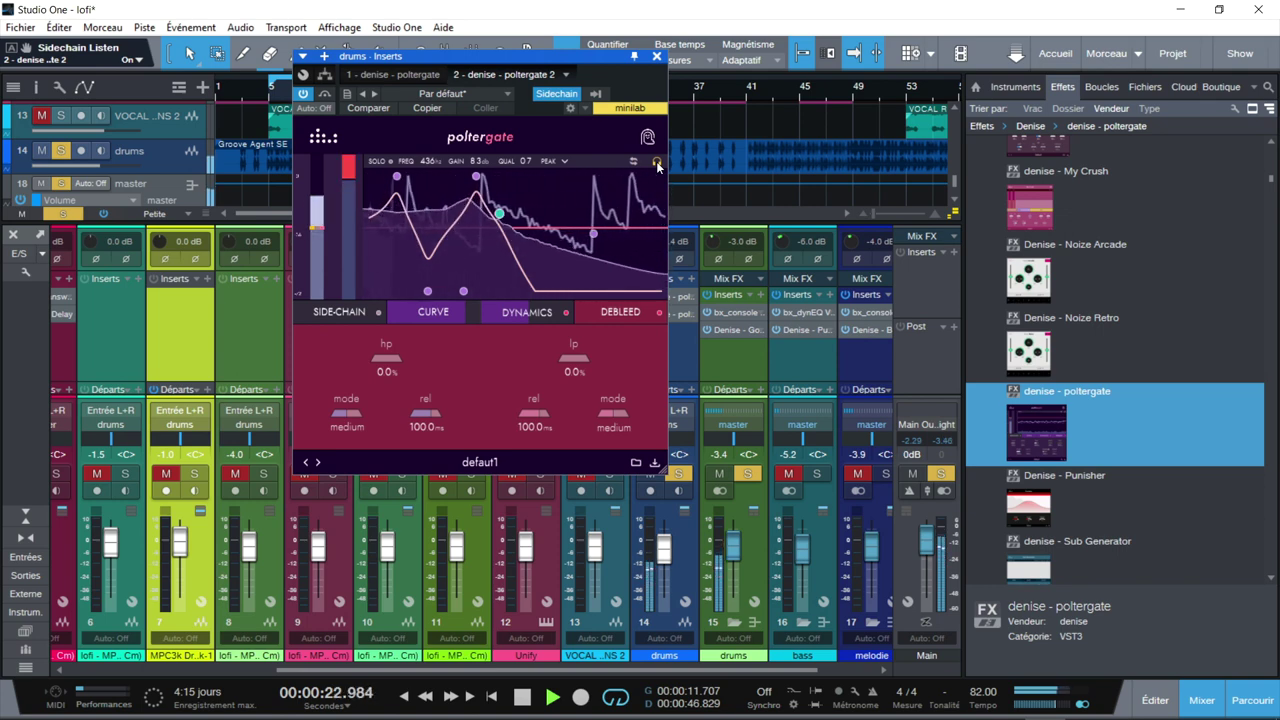
{"action": "left_click", "coordinate": [656, 162]}
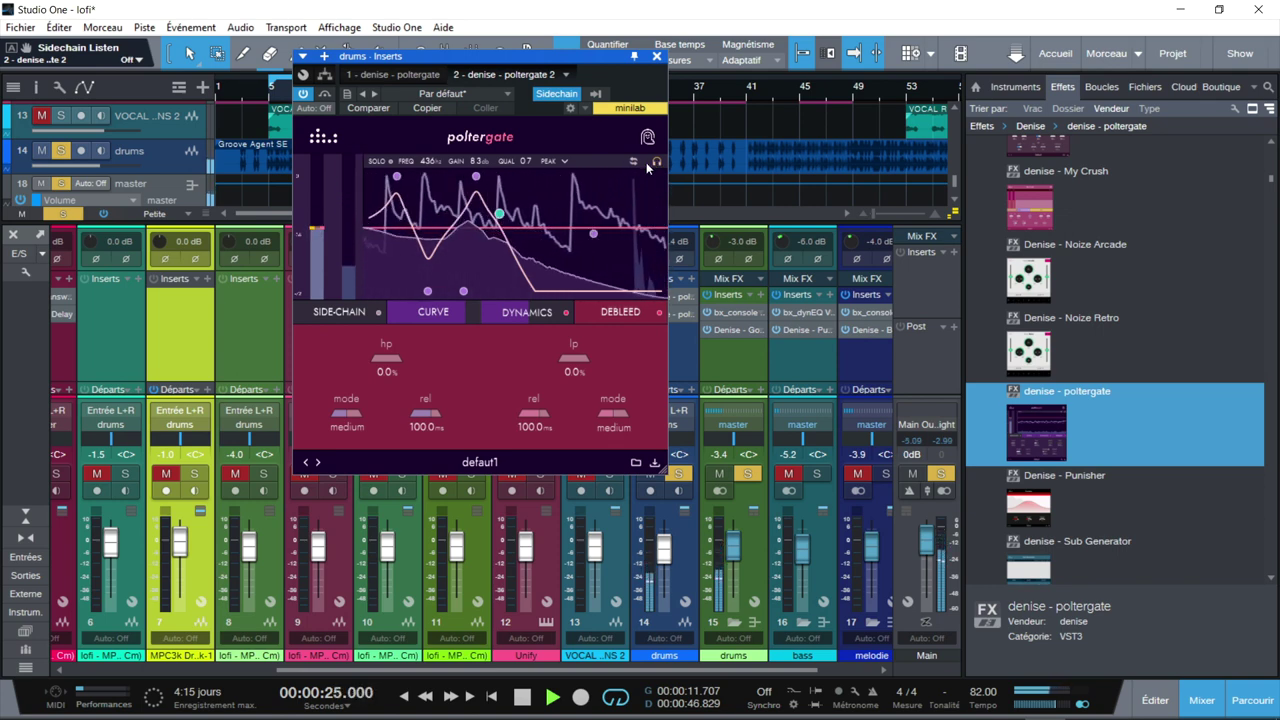
{"action": "left_click", "coordinate": [634, 162]}
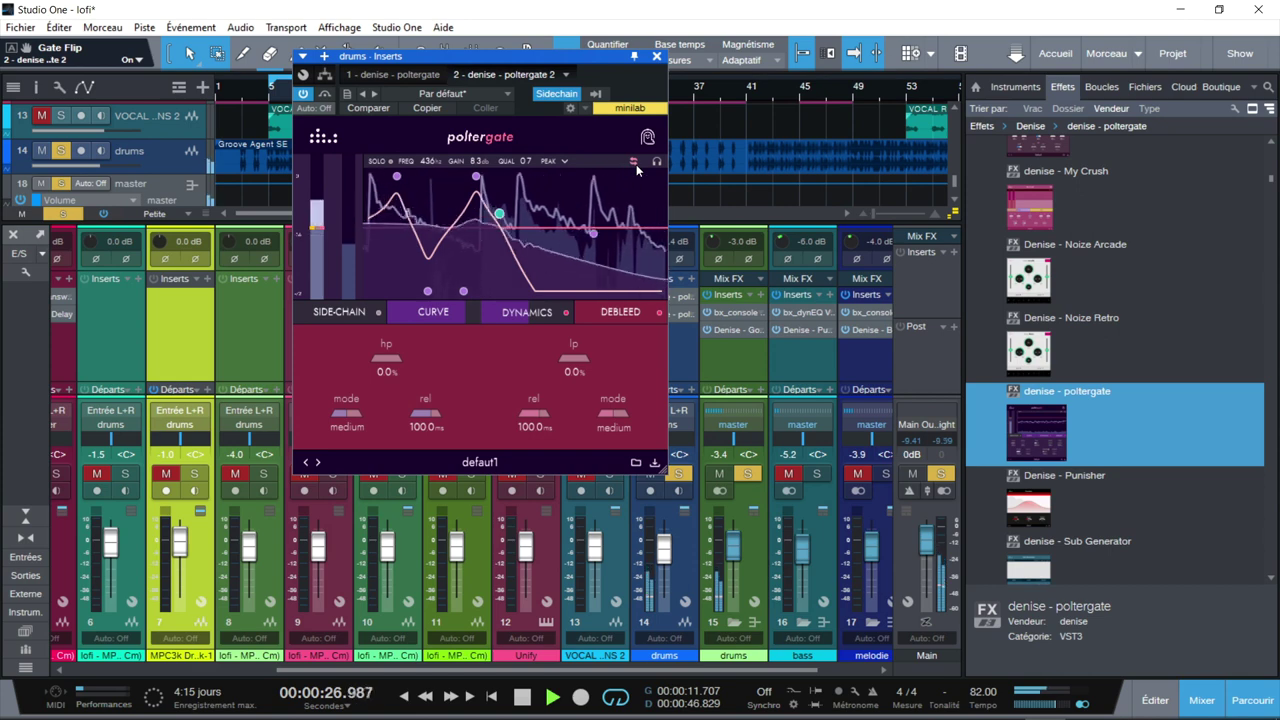
{"action": "left_click", "coordinate": [634, 162]}
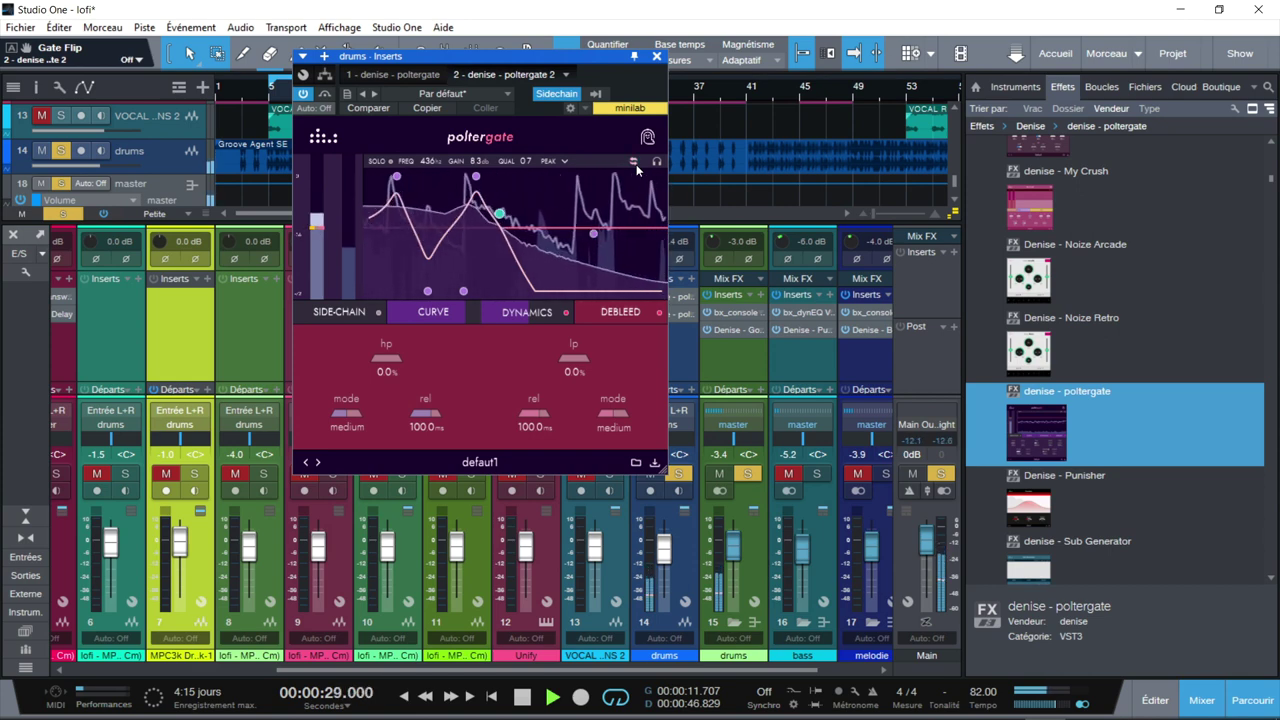
Set the Dynamics section's punch to 44.9%, fat to 25.8% and duration to 43.8%
{"action": "left_click_drag", "start_coordinate": [546, 313], "coordinate": [543, 296]}
{"action": "left_click", "coordinate": [509, 318]}
{"action": "left_click_drag", "start_coordinate": [366, 358], "coordinate": [372, 336]}
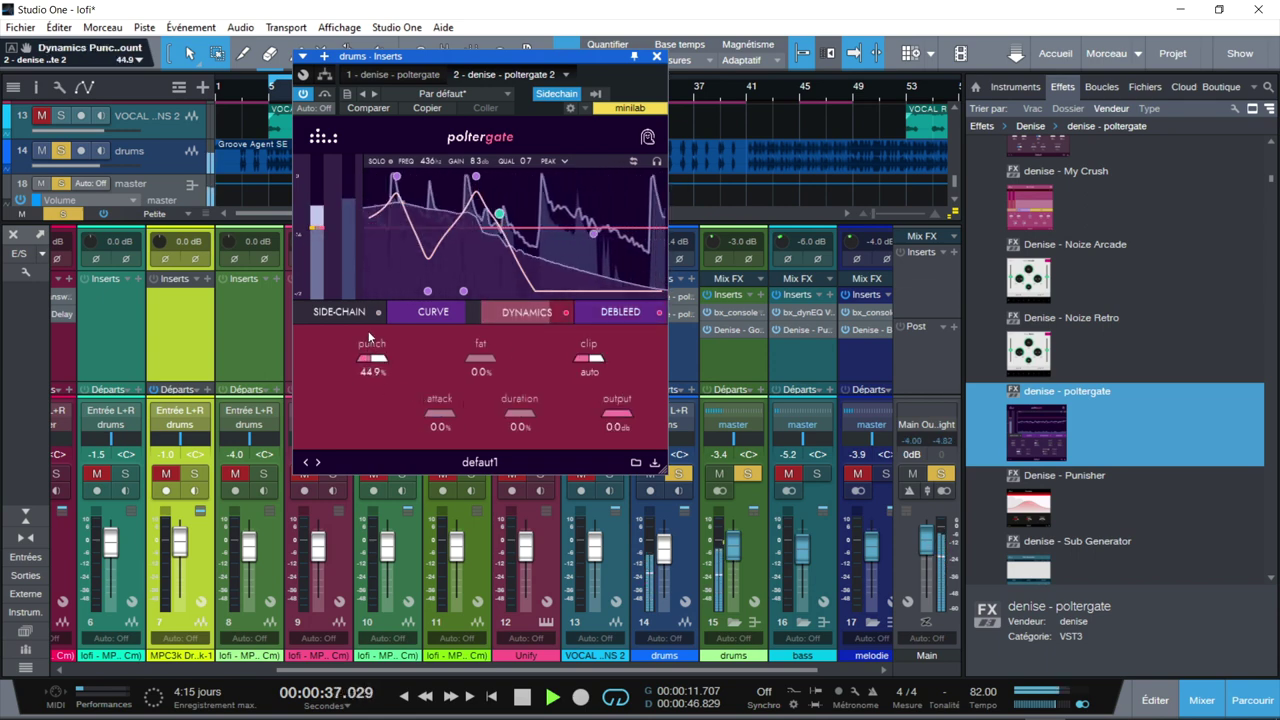
{"action": "left_click_drag", "start_coordinate": [478, 366], "coordinate": [478, 356]}
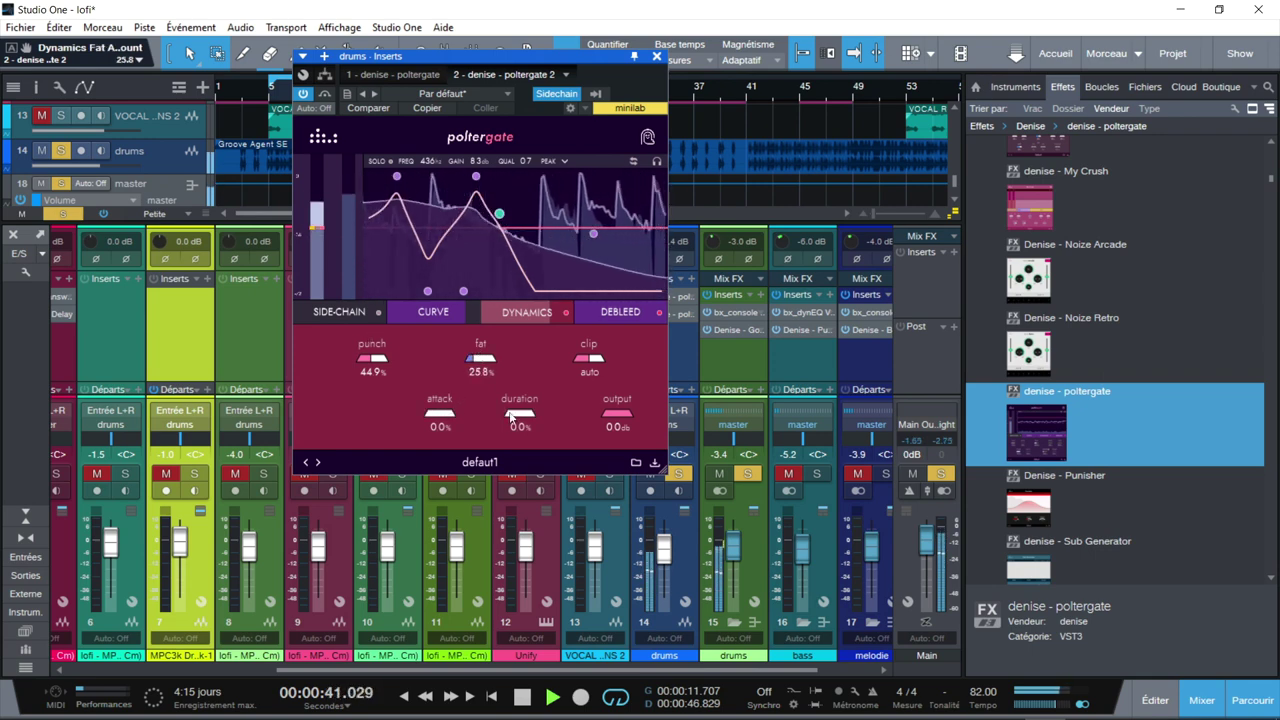
{"action": "left_click_drag", "start_coordinate": [520, 418], "coordinate": [521, 394]}
Move the sidechain EQ's cut band to 98 Hz and narrow it to a quality of 2.7
{"action": "left_click_drag", "start_coordinate": [428, 290], "coordinate": [435, 291]}
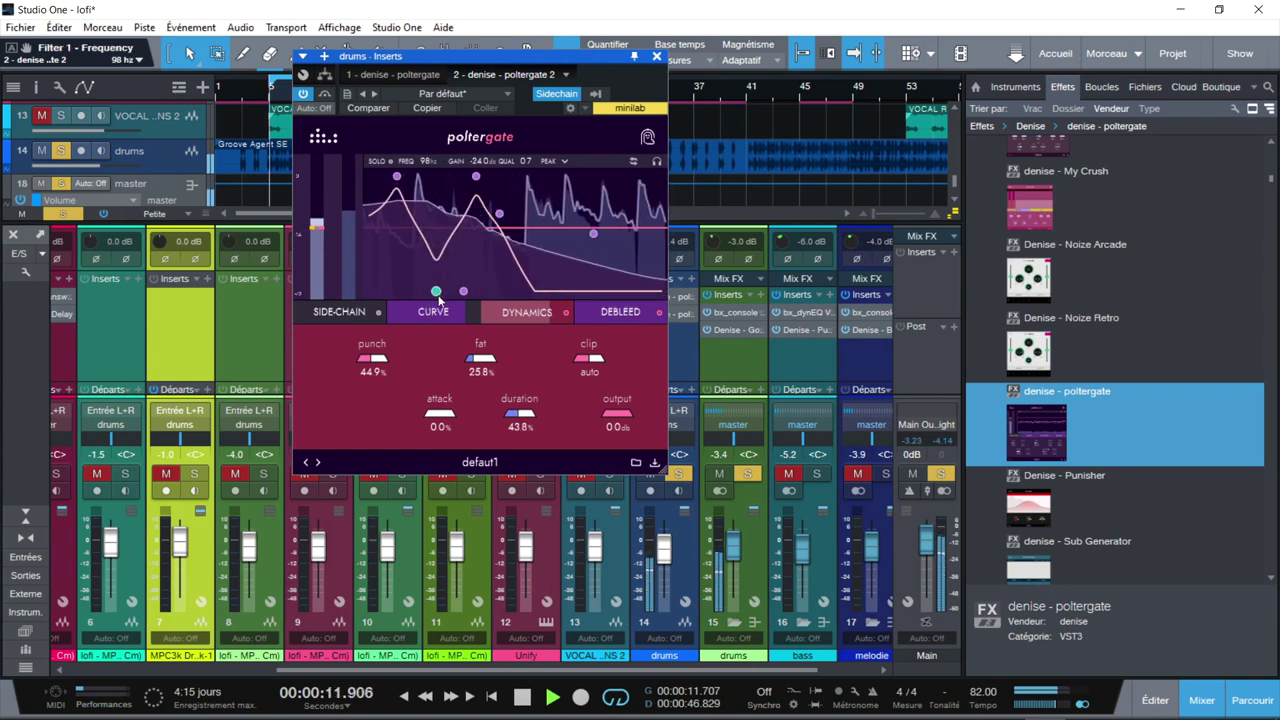
{"action": "left_click", "coordinate": [555, 161]}
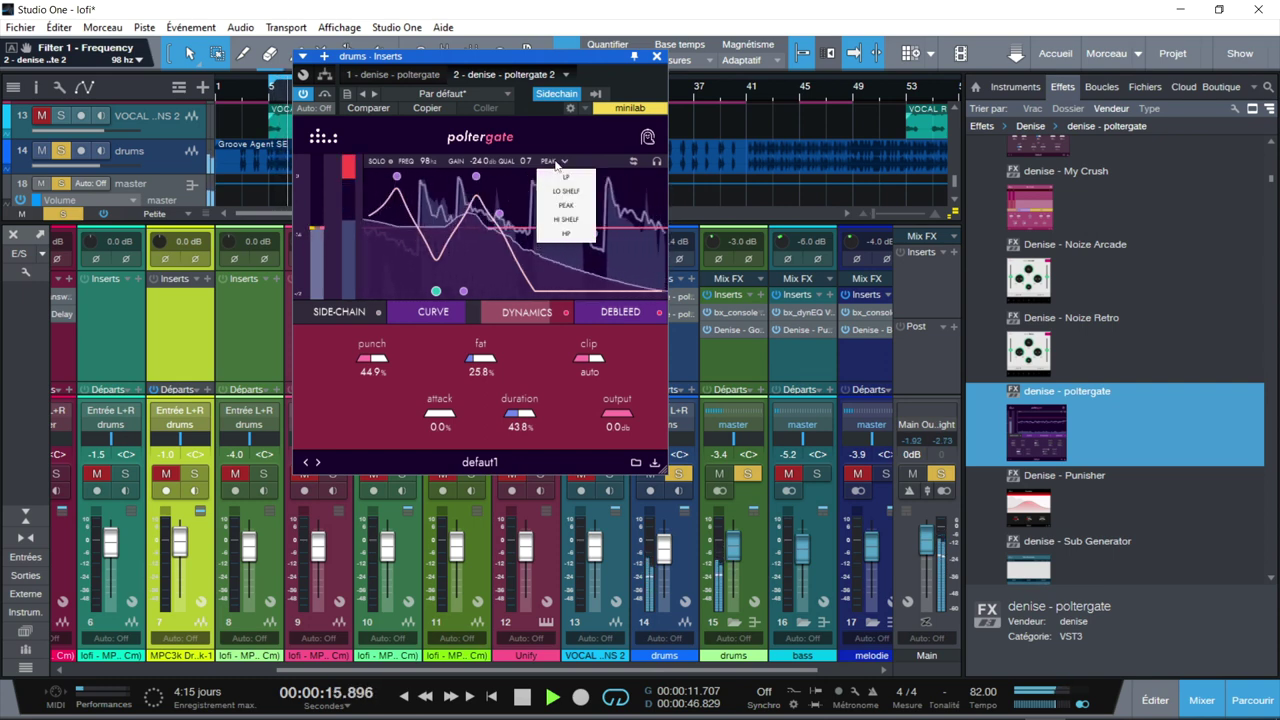
{"action": "left_click", "coordinate": [521, 162]}
{"action": "left_click_drag", "start_coordinate": [521, 162], "coordinate": [527, 128]}
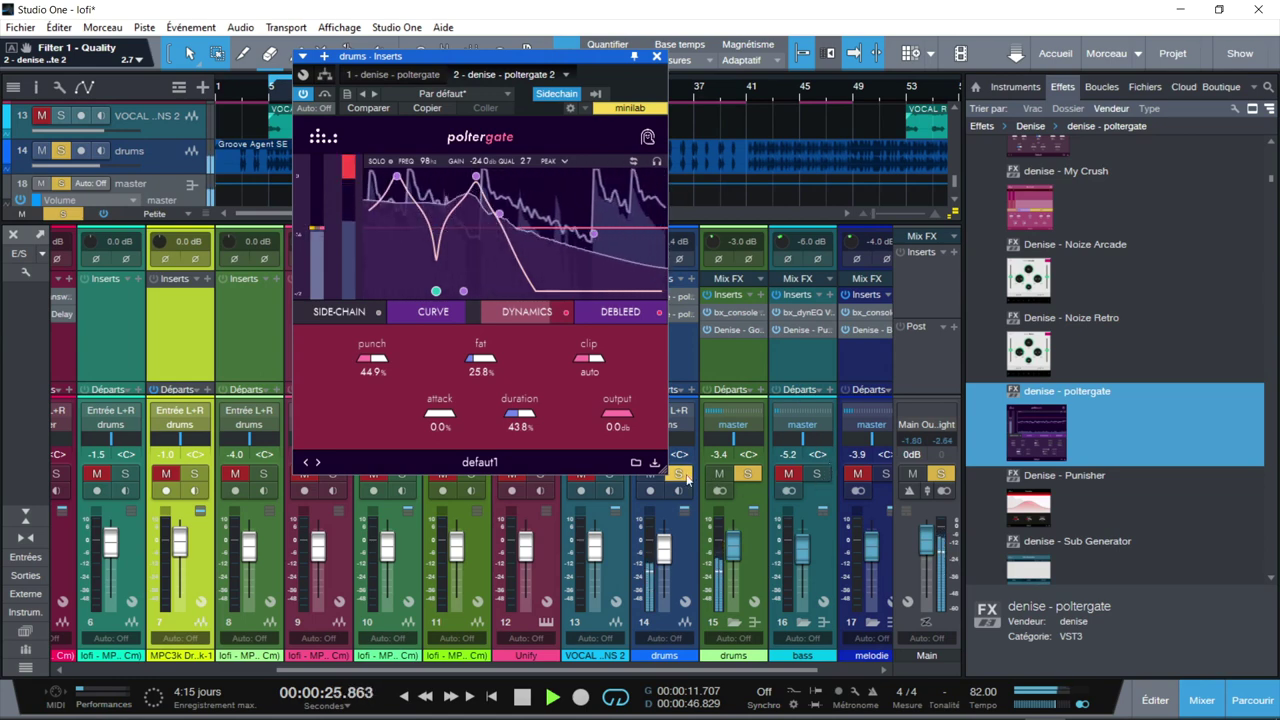
Solo the whole drums bus with its source tracks, and lower the Dynamics fat amount to 23.6% and its duration to 34.8%
{"action": "left_click", "coordinate": [747, 473]}
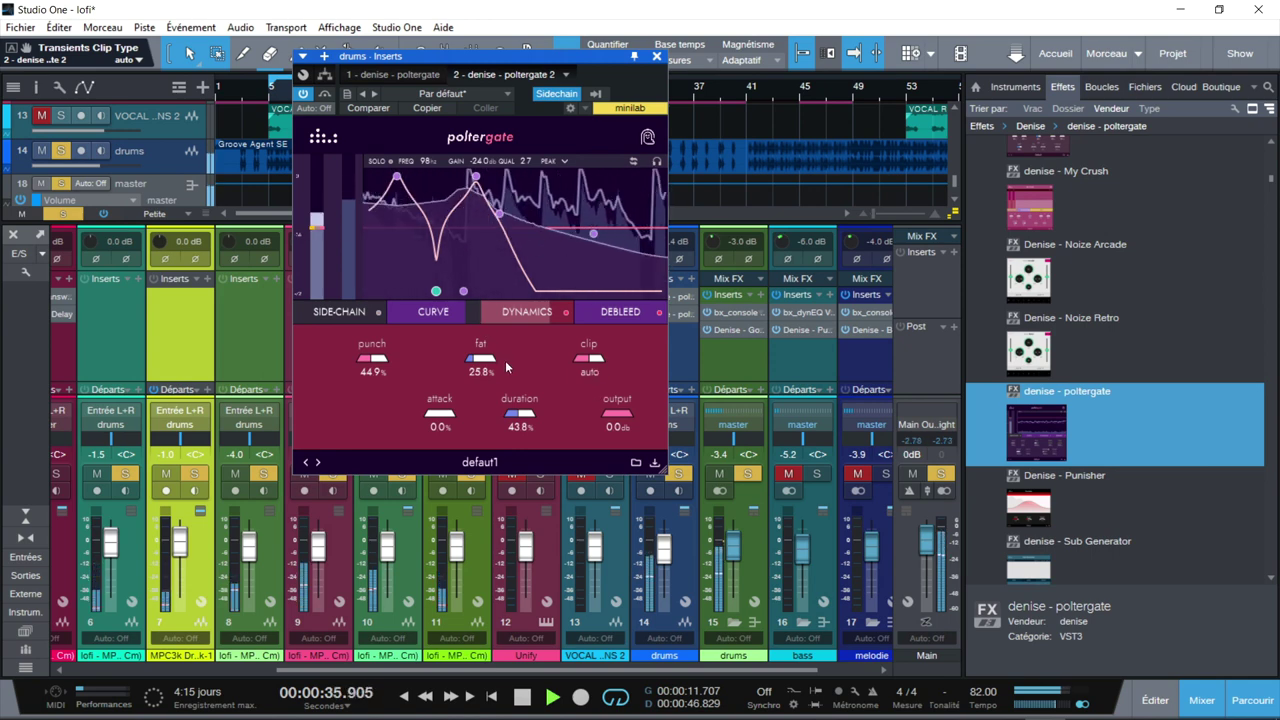
{"action": "scroll", "coordinate": [481, 361], "scroll_direction": "down", "scroll_amount": 2}
{"action": "scroll", "coordinate": [481, 361], "scroll_direction": "up", "scroll_amount": 1}
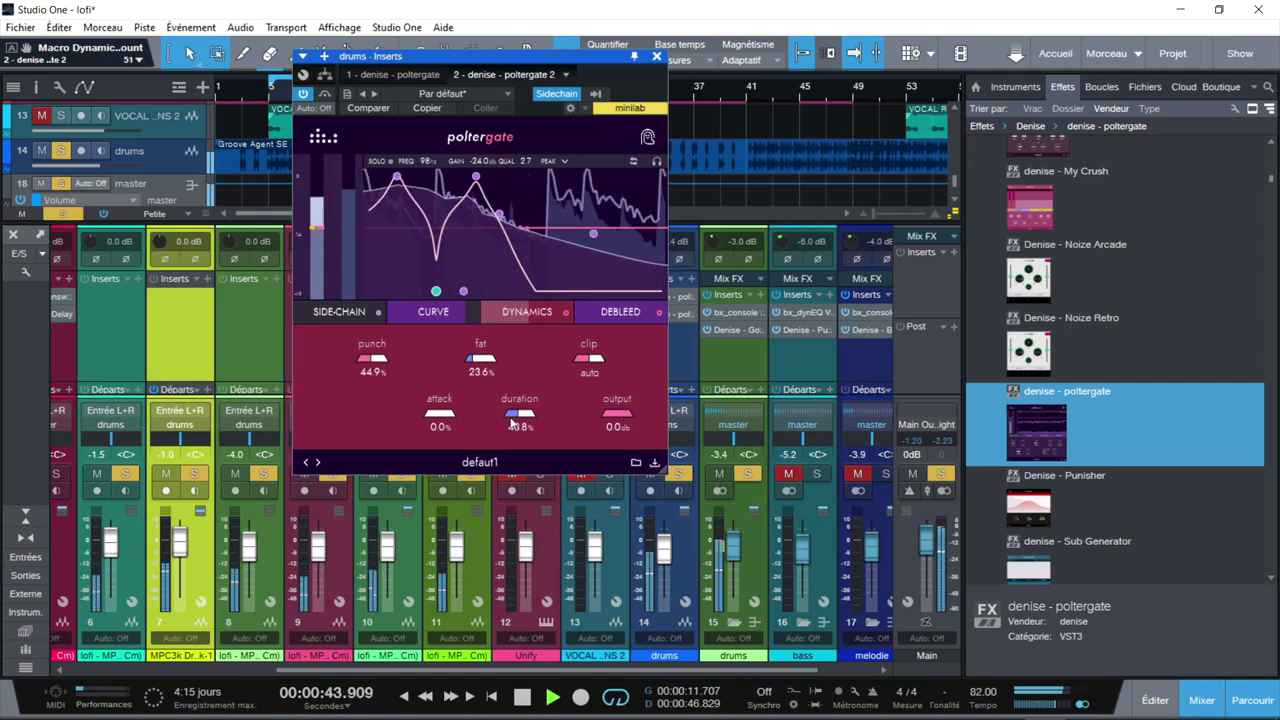
{"action": "left_click_drag", "start_coordinate": [516, 426], "coordinate": [517, 428]}
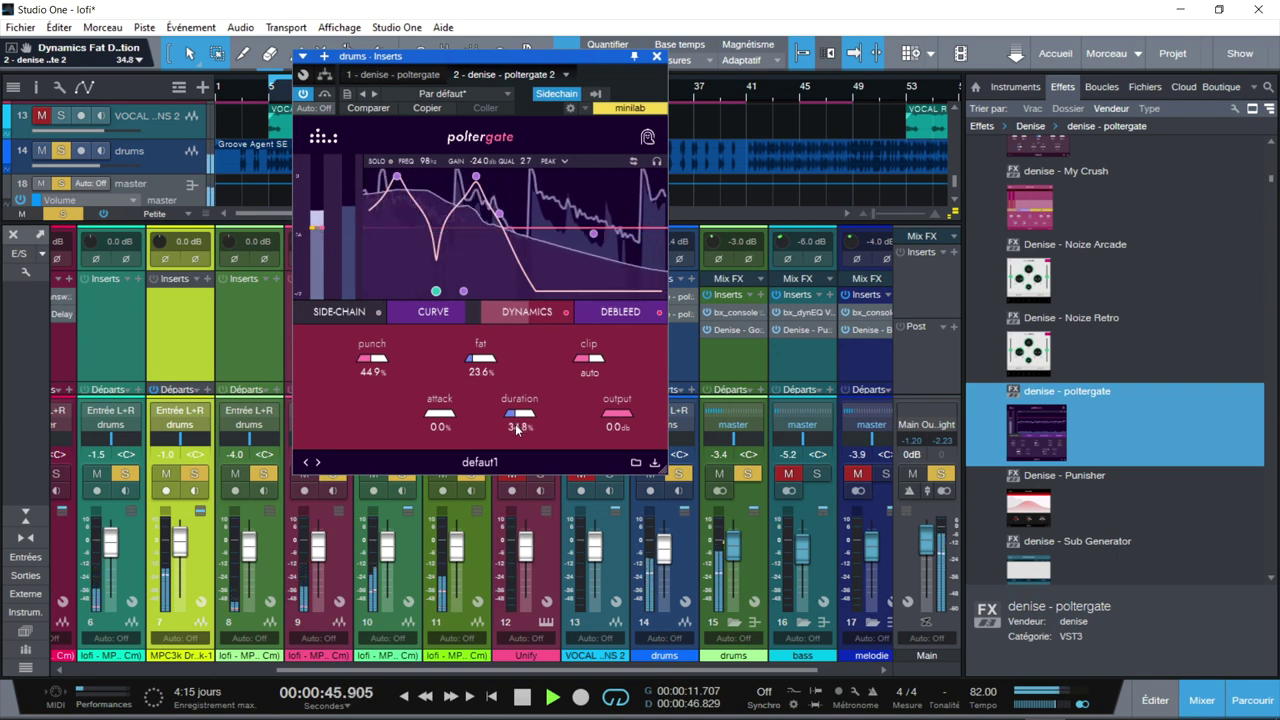
Lower the Dynamics punch to 31.5%, and set Debleed to LP 31.5% with 4.9 ms release and HP 36.0% with 9.8 ms release
{"action": "left_click_drag", "start_coordinate": [376, 368], "coordinate": [374, 372]}
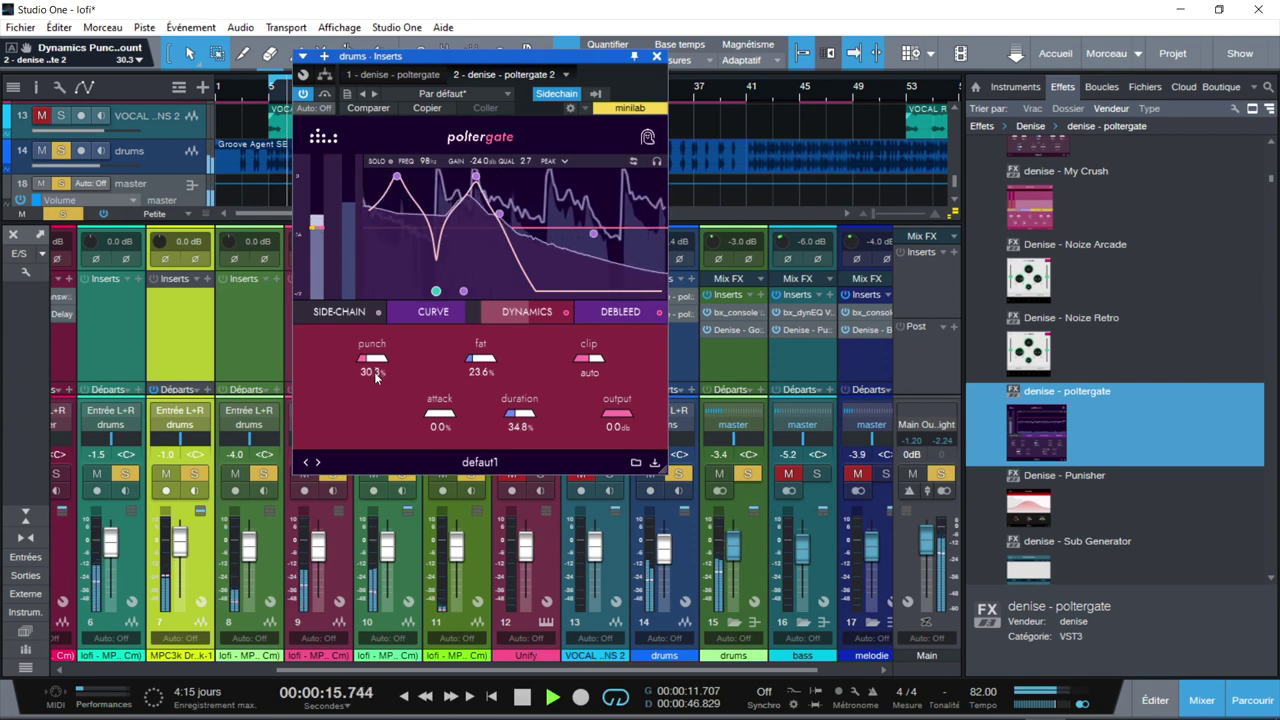
{"action": "left_click", "coordinate": [624, 313]}
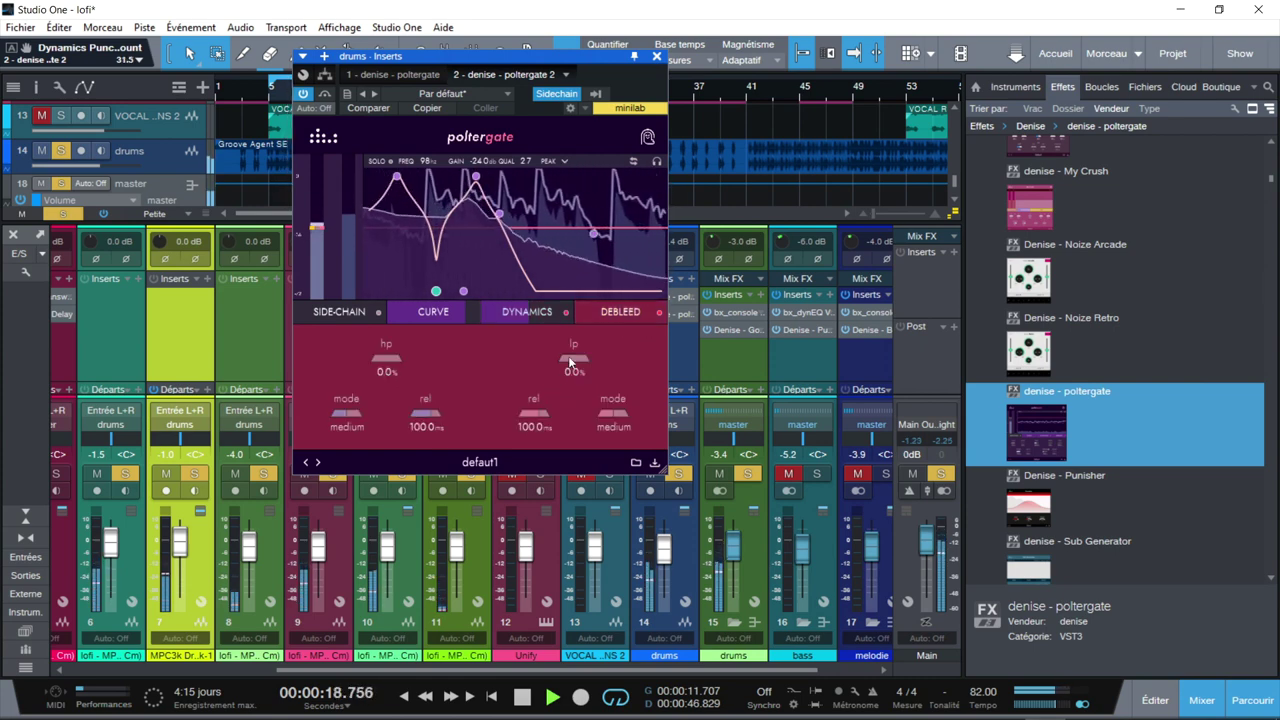
{"action": "left_click_drag", "start_coordinate": [567, 368], "coordinate": [571, 357]}
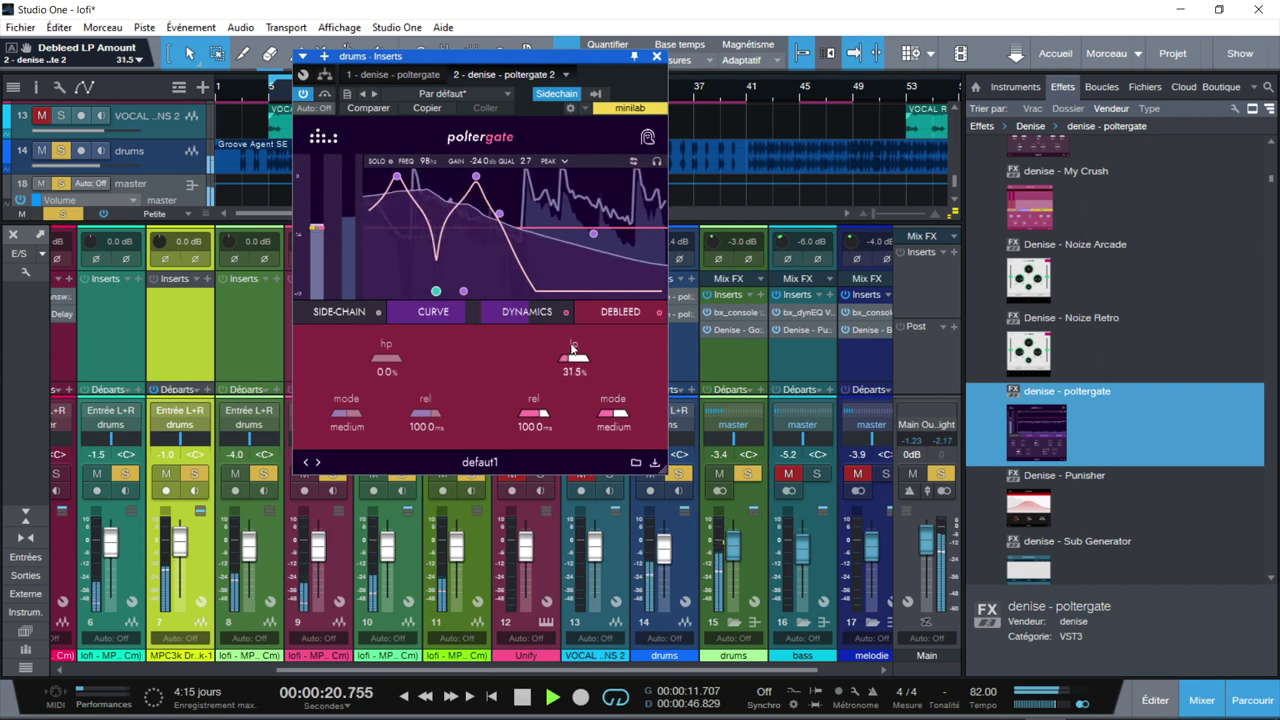
{"action": "left_click_drag", "start_coordinate": [541, 418], "coordinate": [535, 438]}
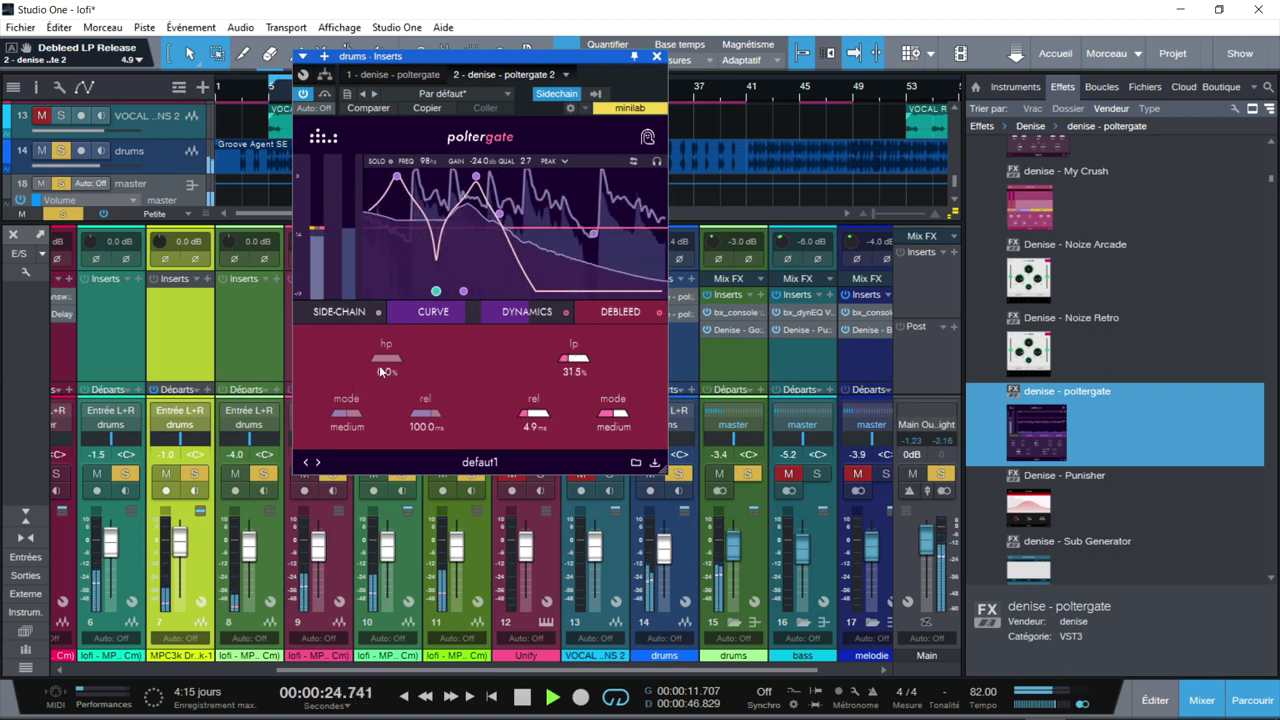
{"action": "left_click_drag", "start_coordinate": [386, 346], "coordinate": [387, 337]}
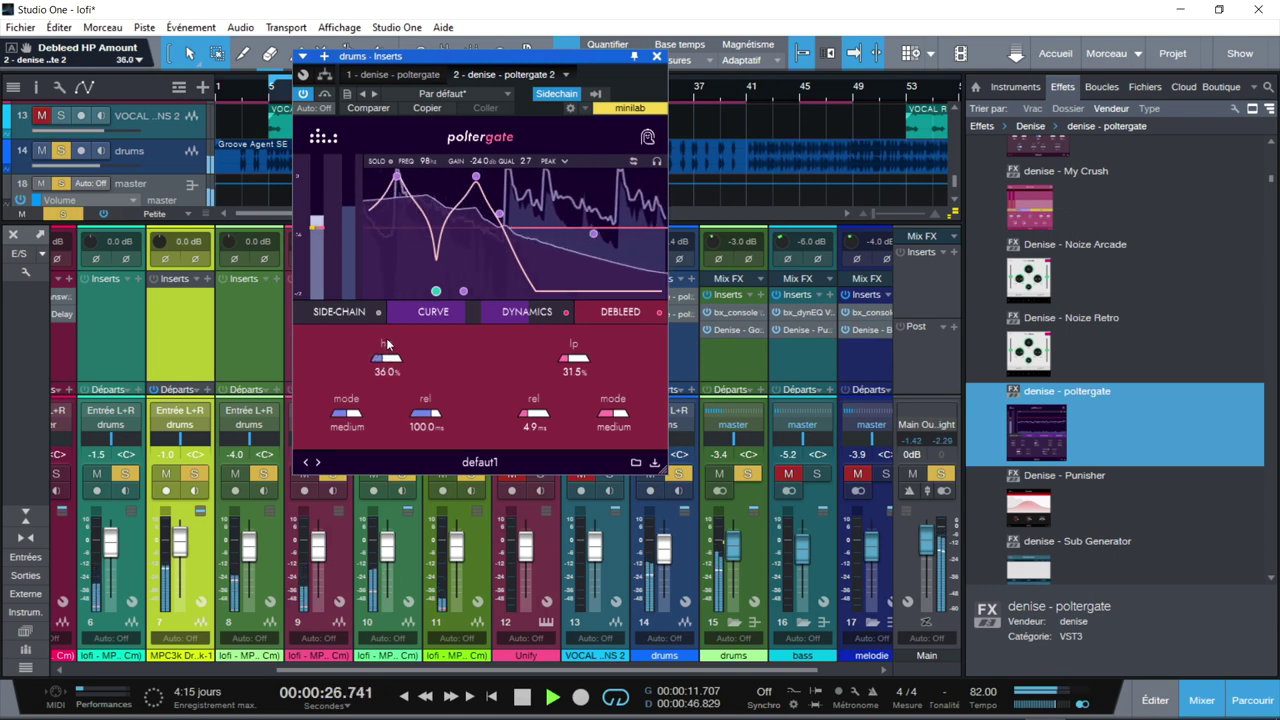
{"action": "left_click_drag", "start_coordinate": [425, 416], "coordinate": [421, 440]}
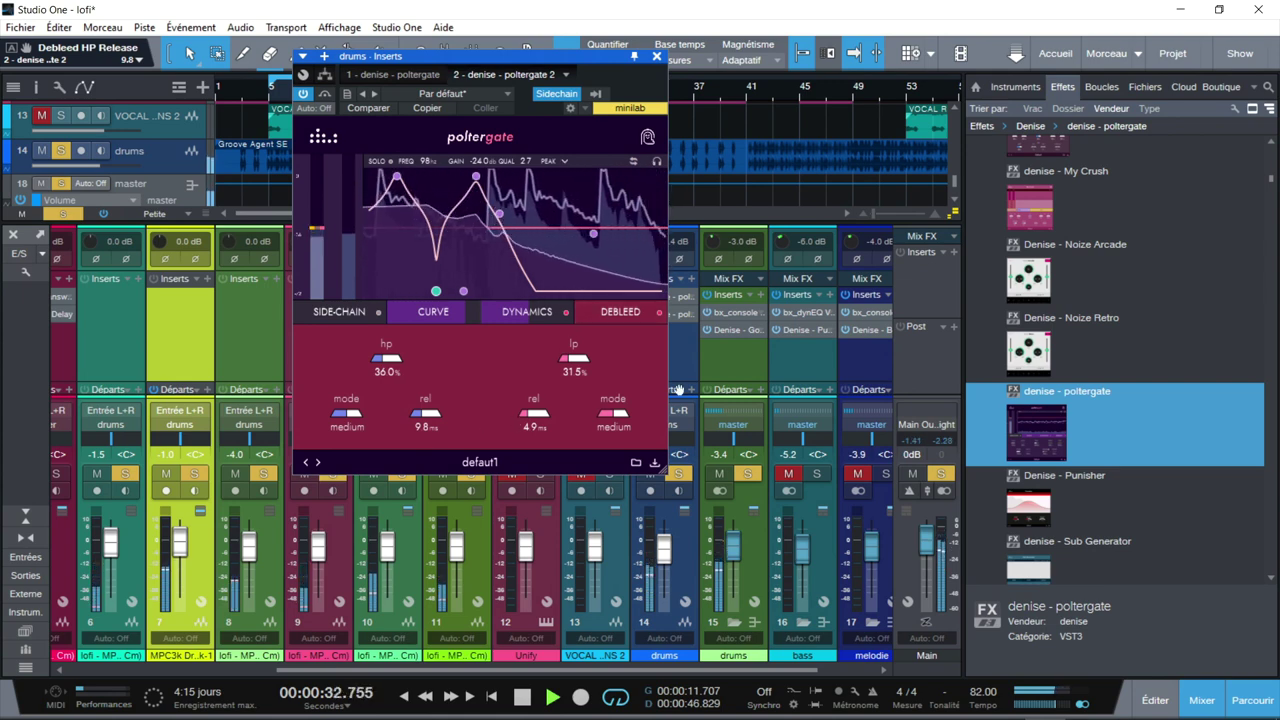
{"action": "key", "text": "space"}
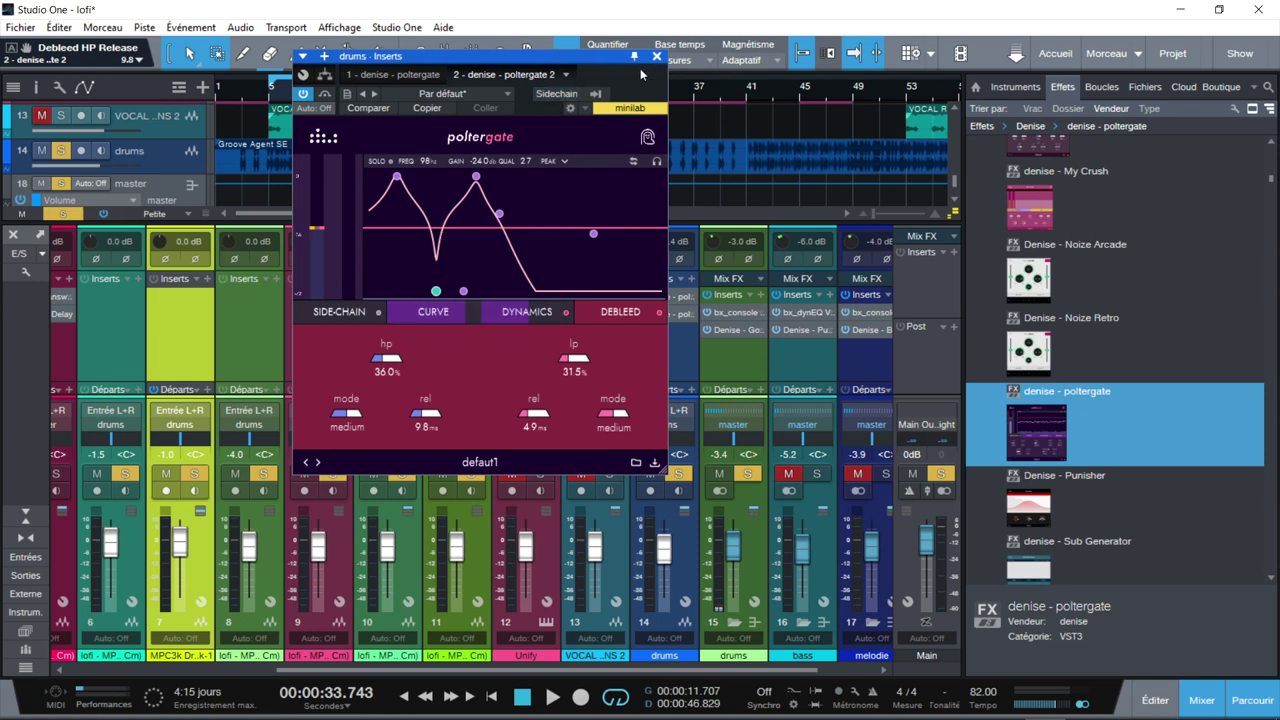
Remove the second poltergate from the drums track, and compare the remaining poltergate bypassed and active during playback
{"action": "left_click", "coordinate": [566, 76]}
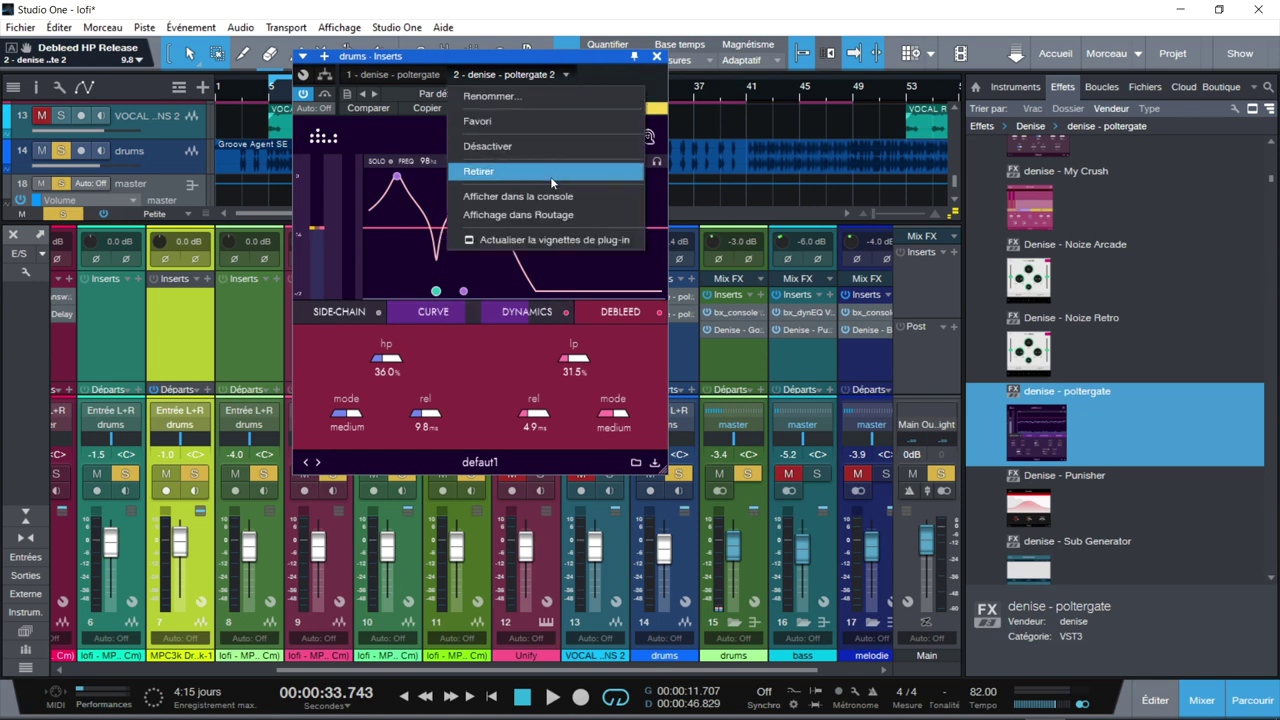
{"action": "left_click", "coordinate": [549, 170]}
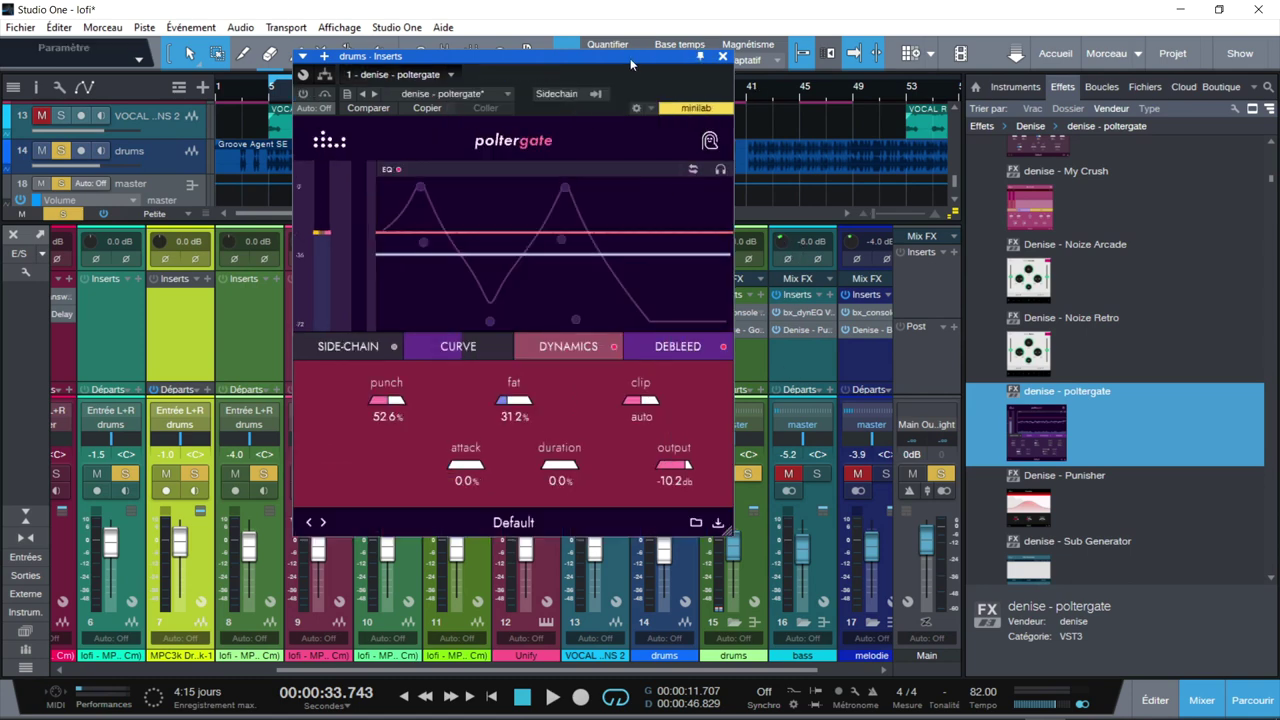
{"action": "left_click_drag", "start_coordinate": [632, 59], "coordinate": [419, 42]}
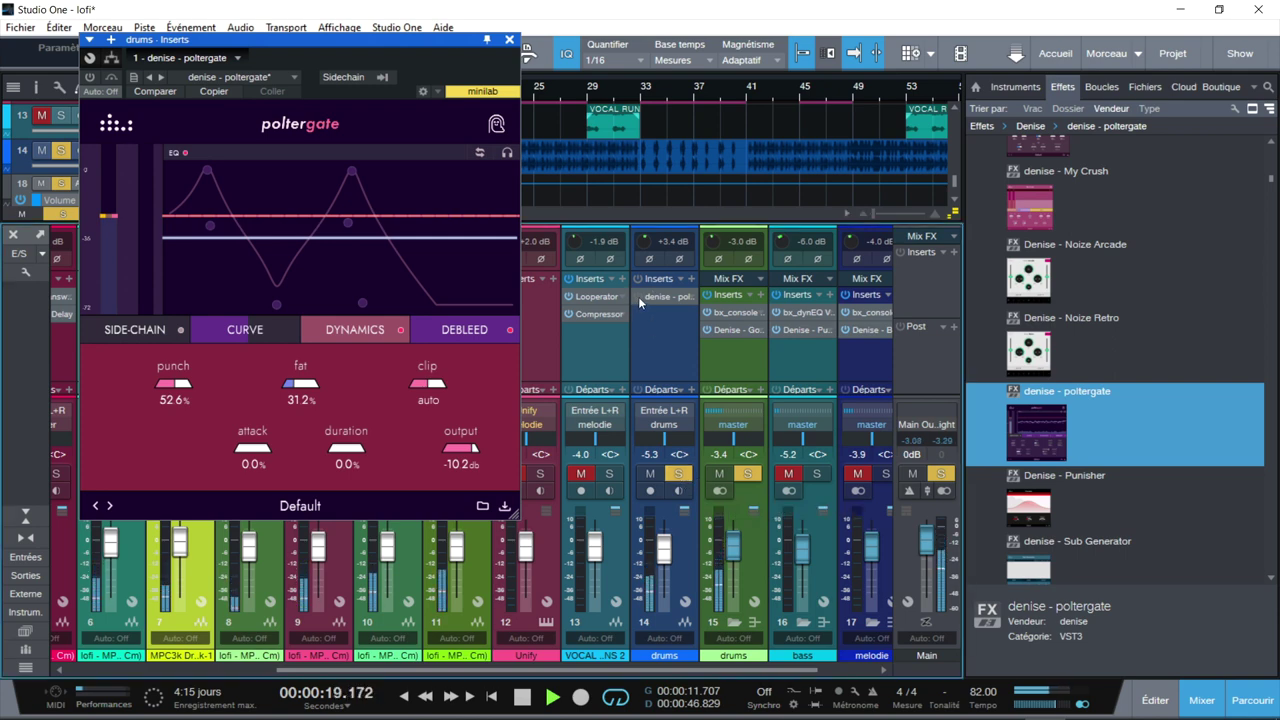
{"action": "left_click", "coordinate": [638, 296]}
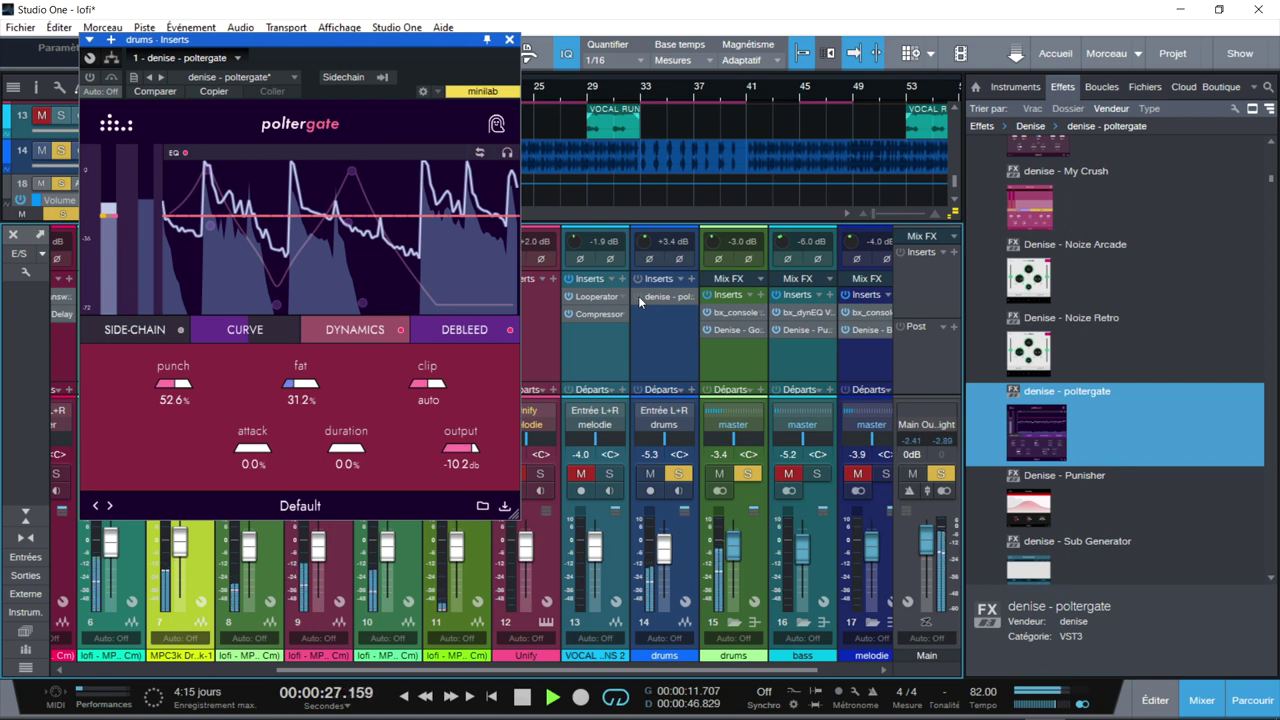
{"action": "left_click", "coordinate": [638, 296]}
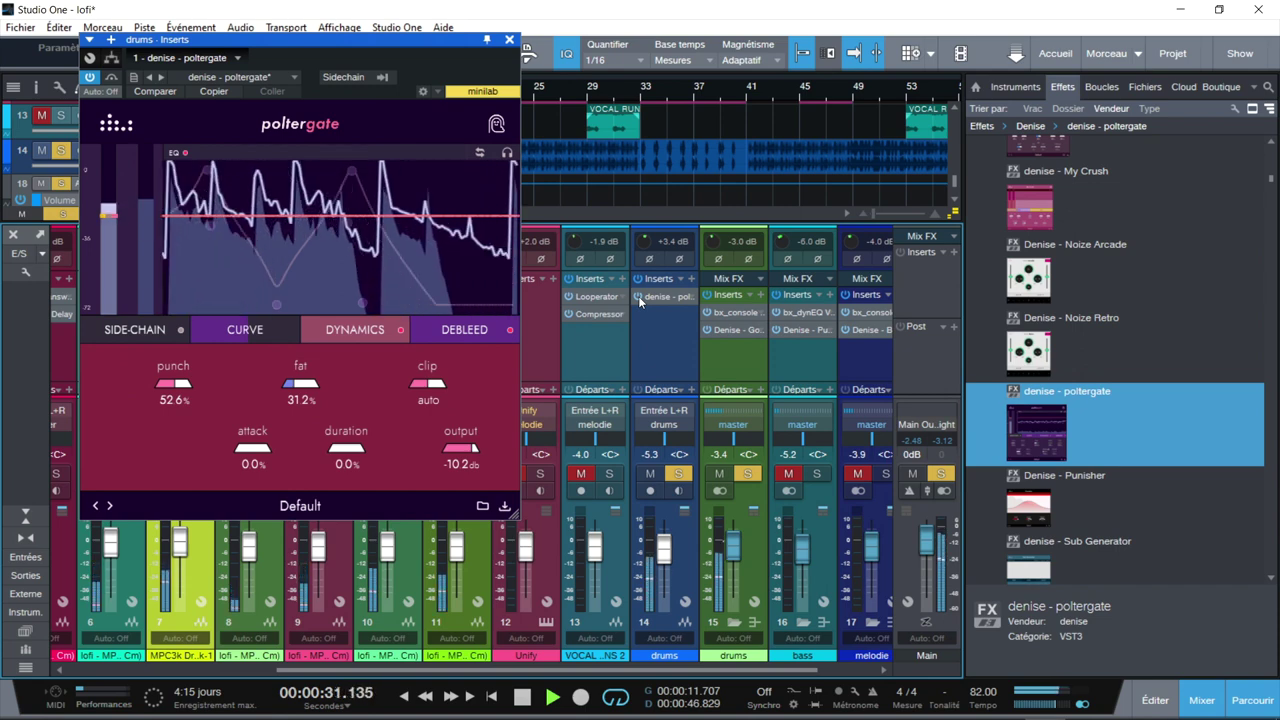
Open God Mode from the drums bus inserts, close poltergate, and enlarge the God Mode window clear of the bus channels
{"action": "left_click", "coordinate": [730, 331]}
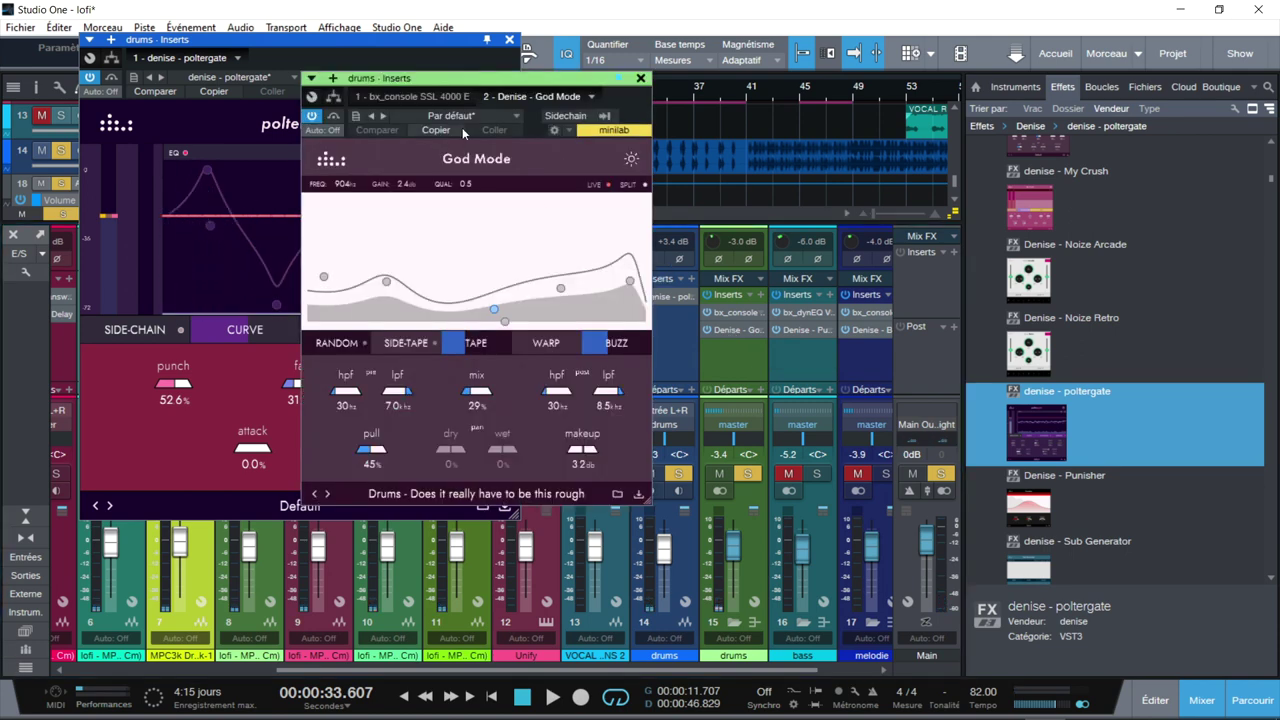
{"action": "left_click", "coordinate": [510, 39]}
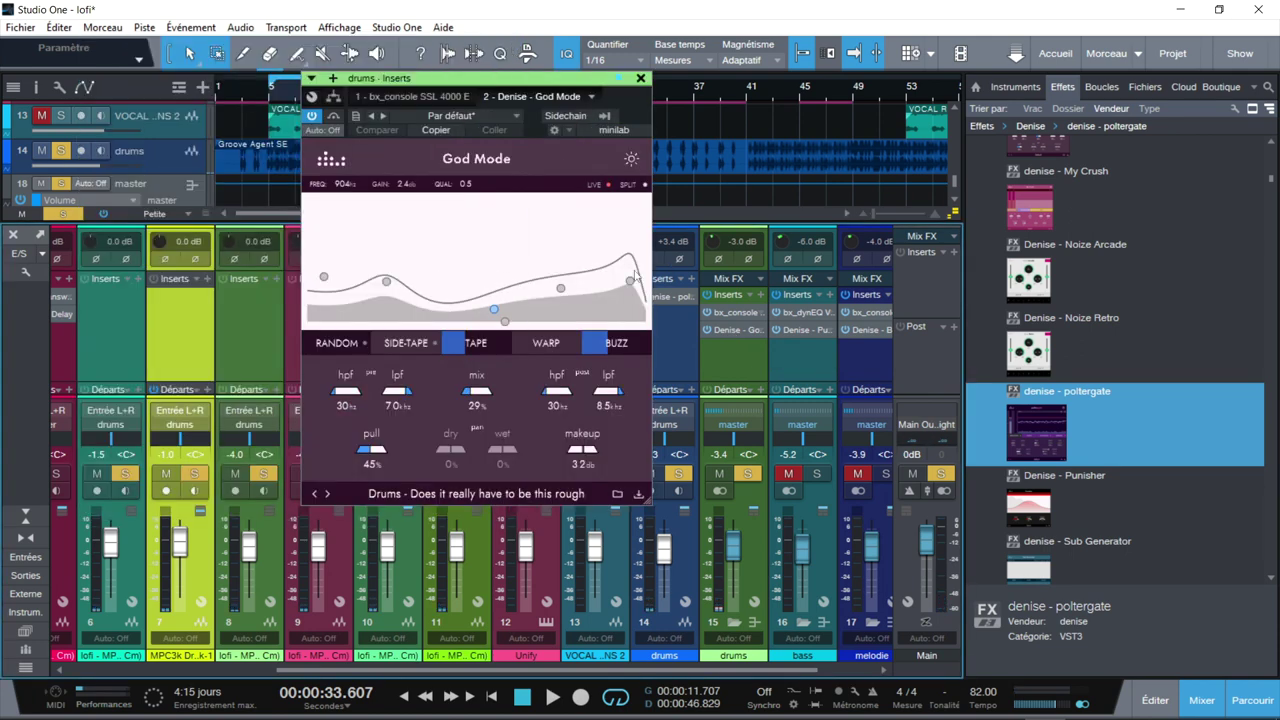
{"action": "left_click_drag", "start_coordinate": [648, 502], "coordinate": [733, 588]}
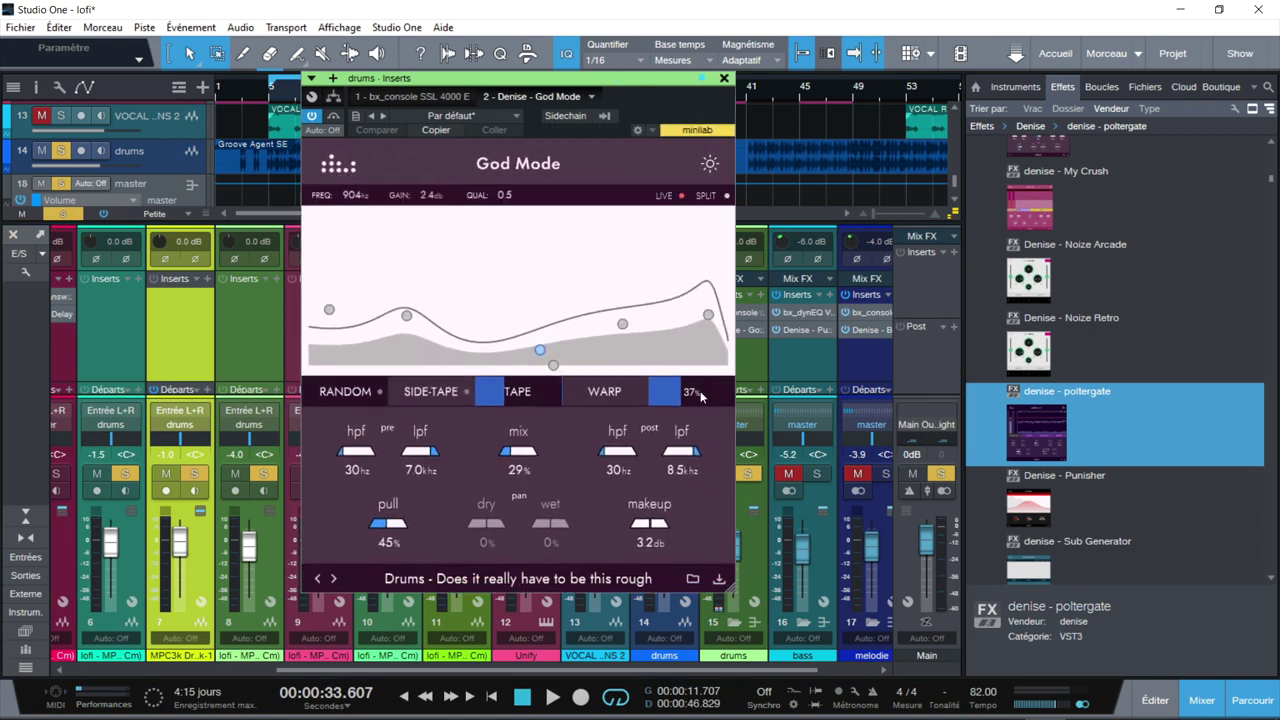
{"action": "left_click_drag", "start_coordinate": [628, 86], "coordinate": [486, 40]}
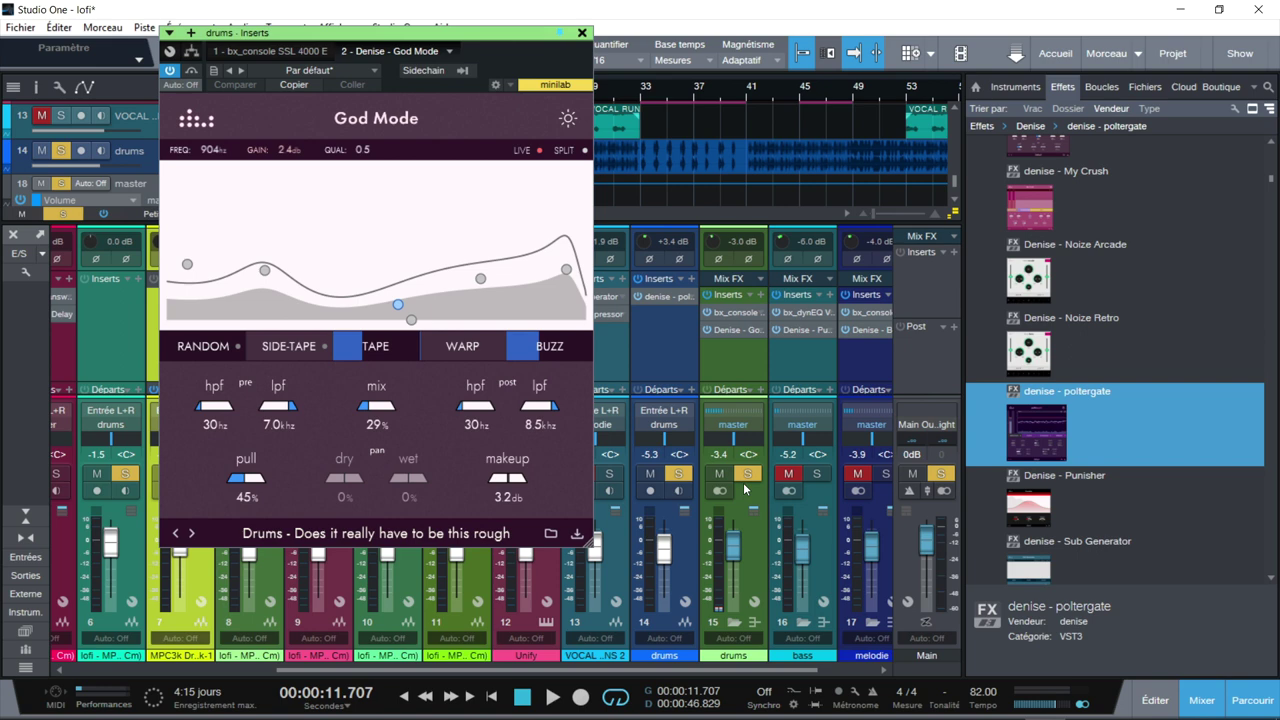
Play the drums and compare the sound with God Mode bypassed and active
{"action": "key", "text": "space"}
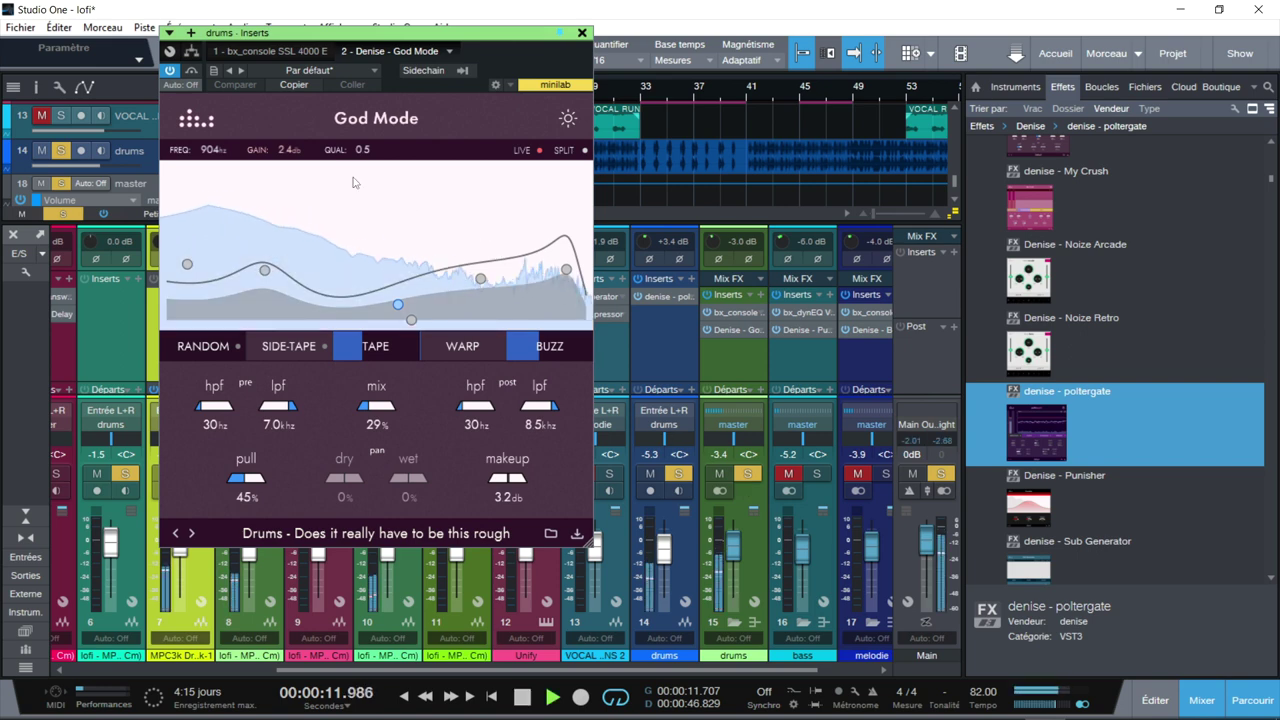
{"action": "left_click", "coordinate": [171, 72]}
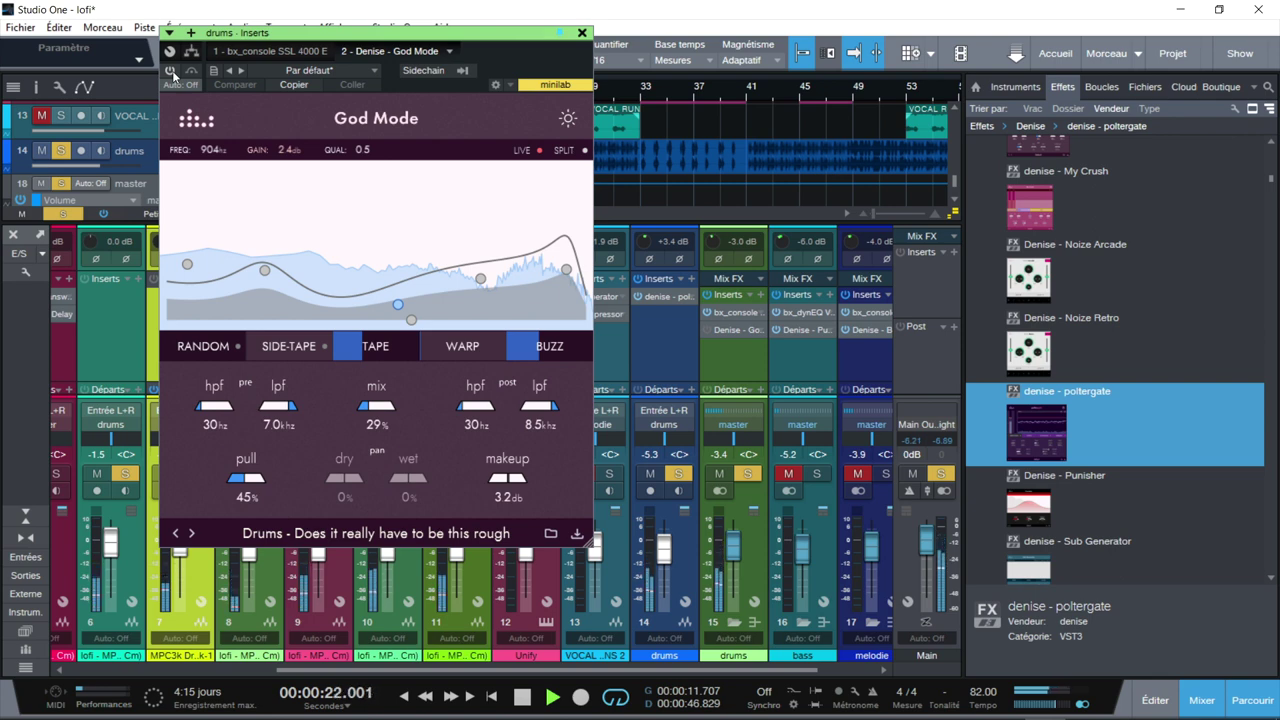
{"action": "left_click", "coordinate": [171, 72]}
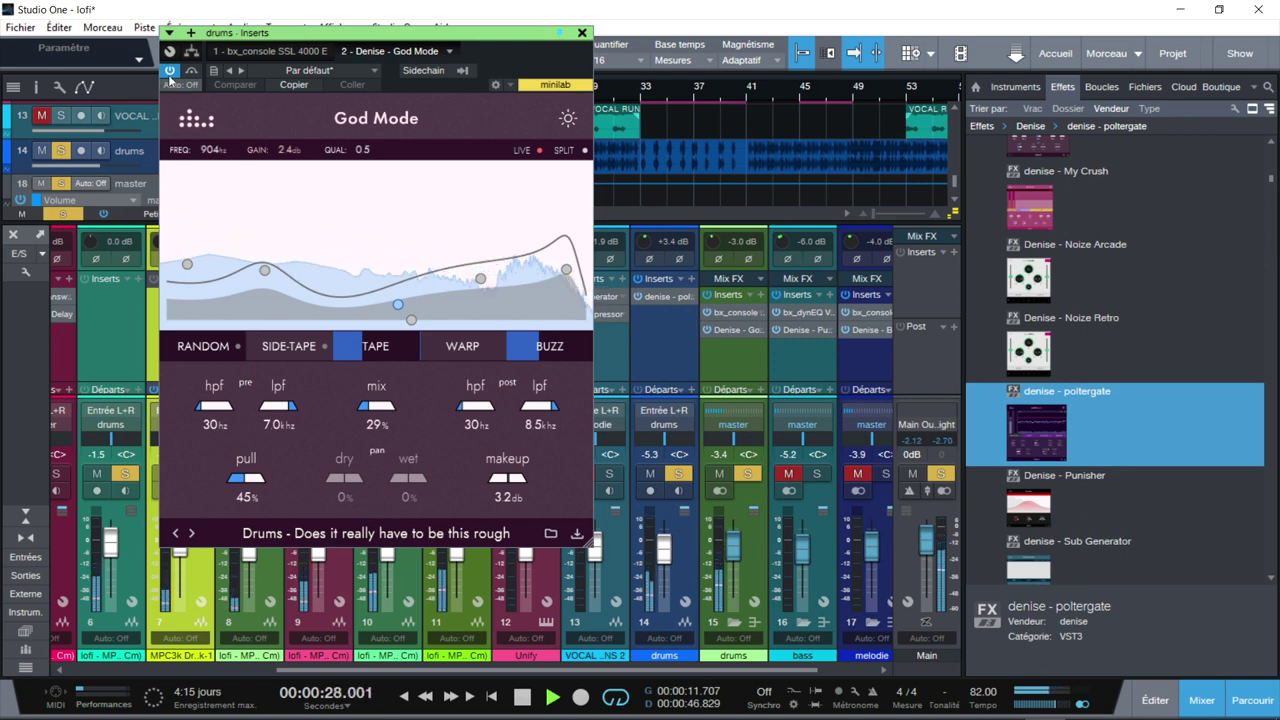
{"action": "left_click", "coordinate": [170, 72]}
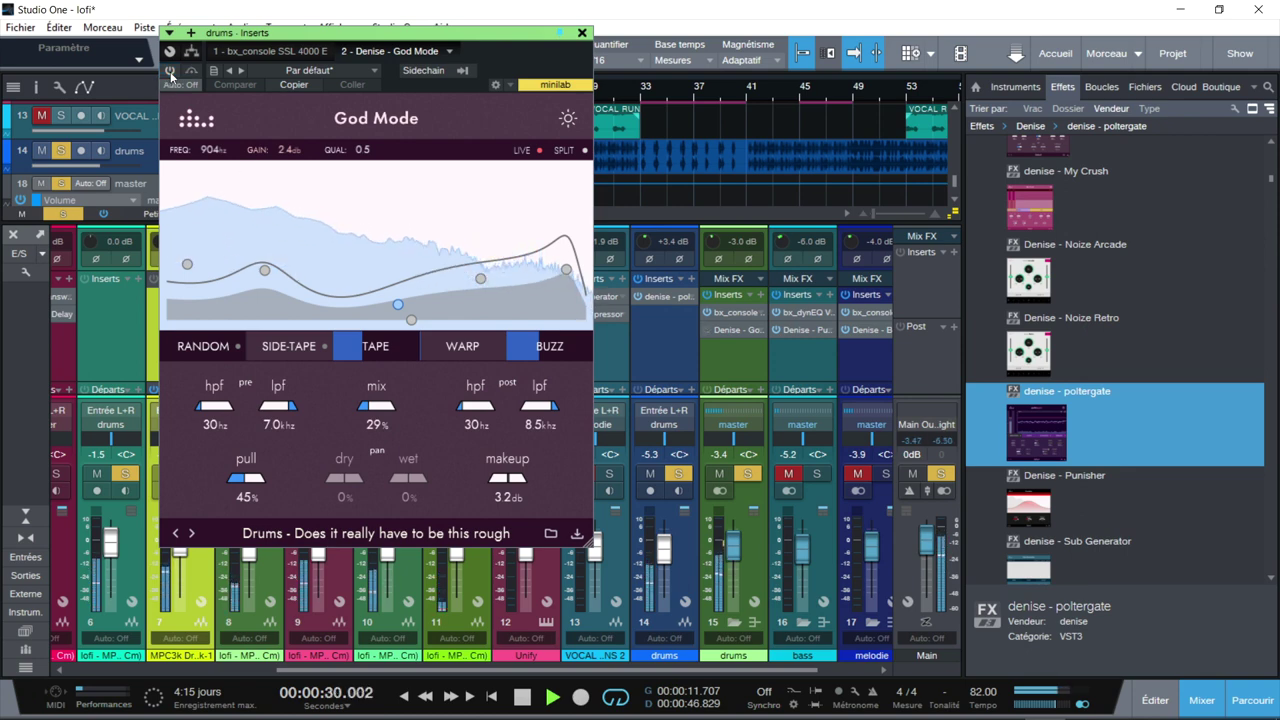
{"action": "left_click", "coordinate": [170, 72]}
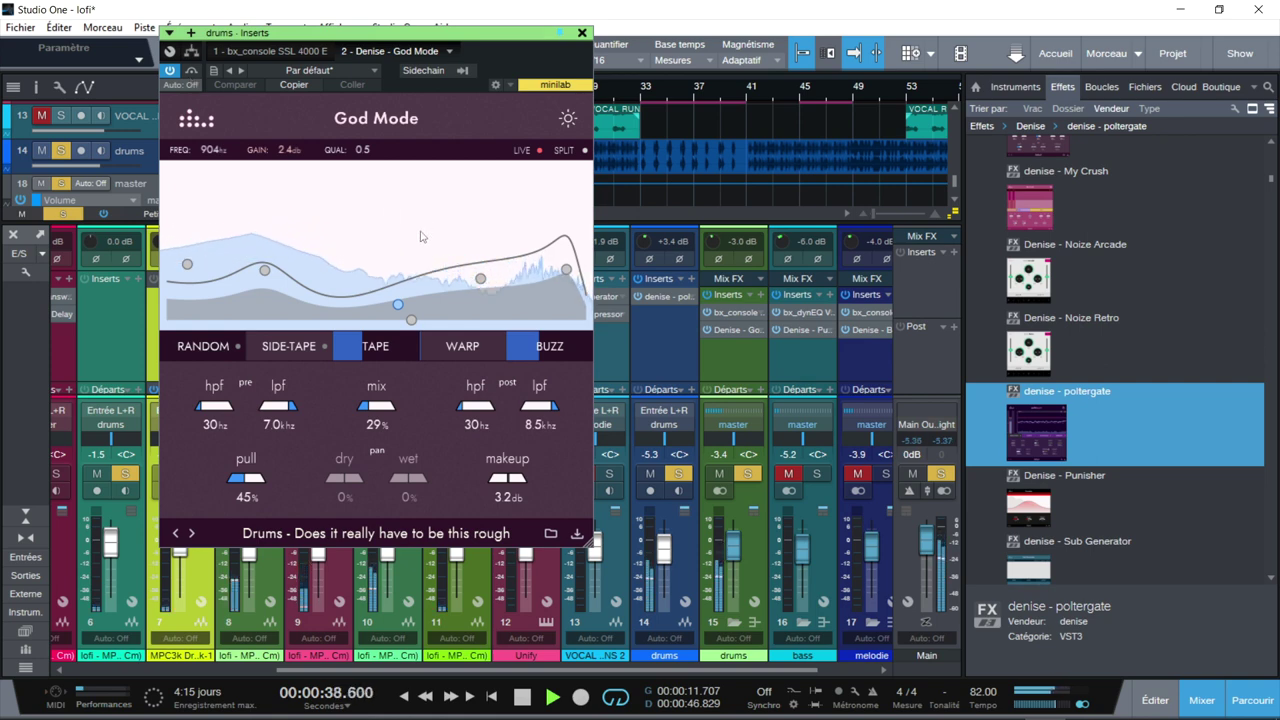
Raise God Mode's mix to 44% and its pull to 100%, and listen to the drums
{"action": "left_click_drag", "start_coordinate": [376, 405], "coordinate": [380, 405]}
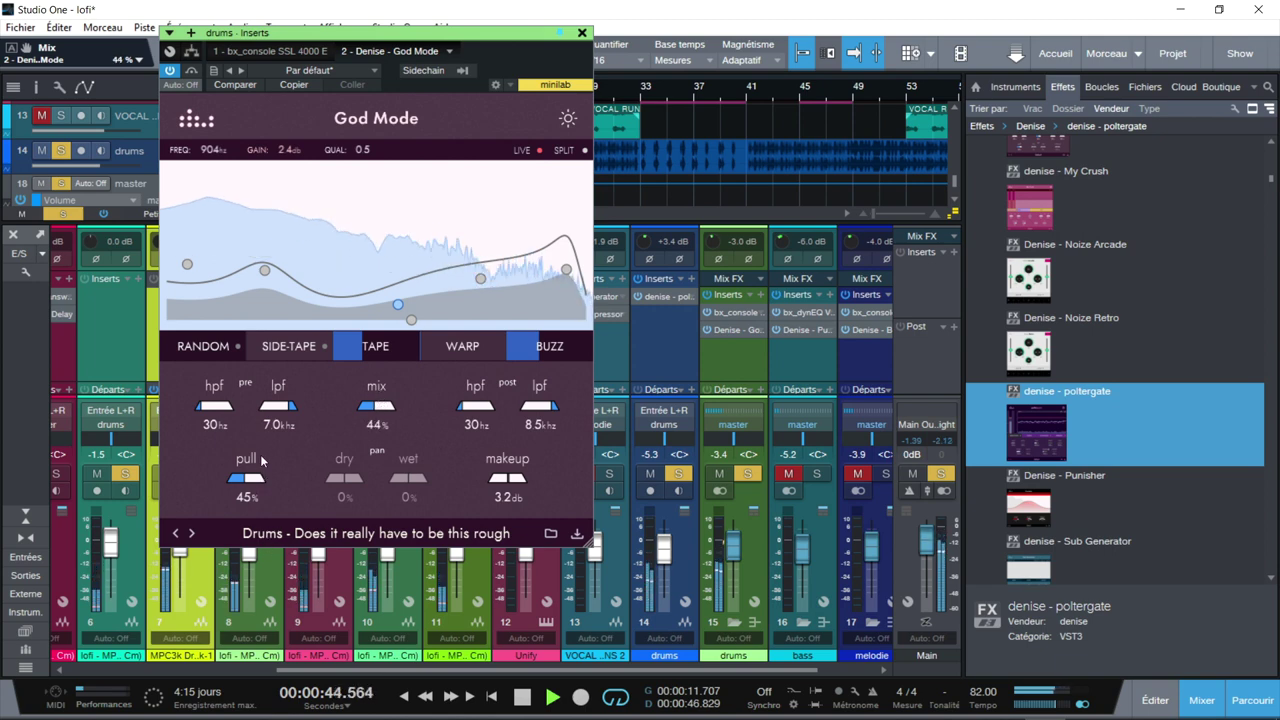
{"action": "key", "text": "space"}
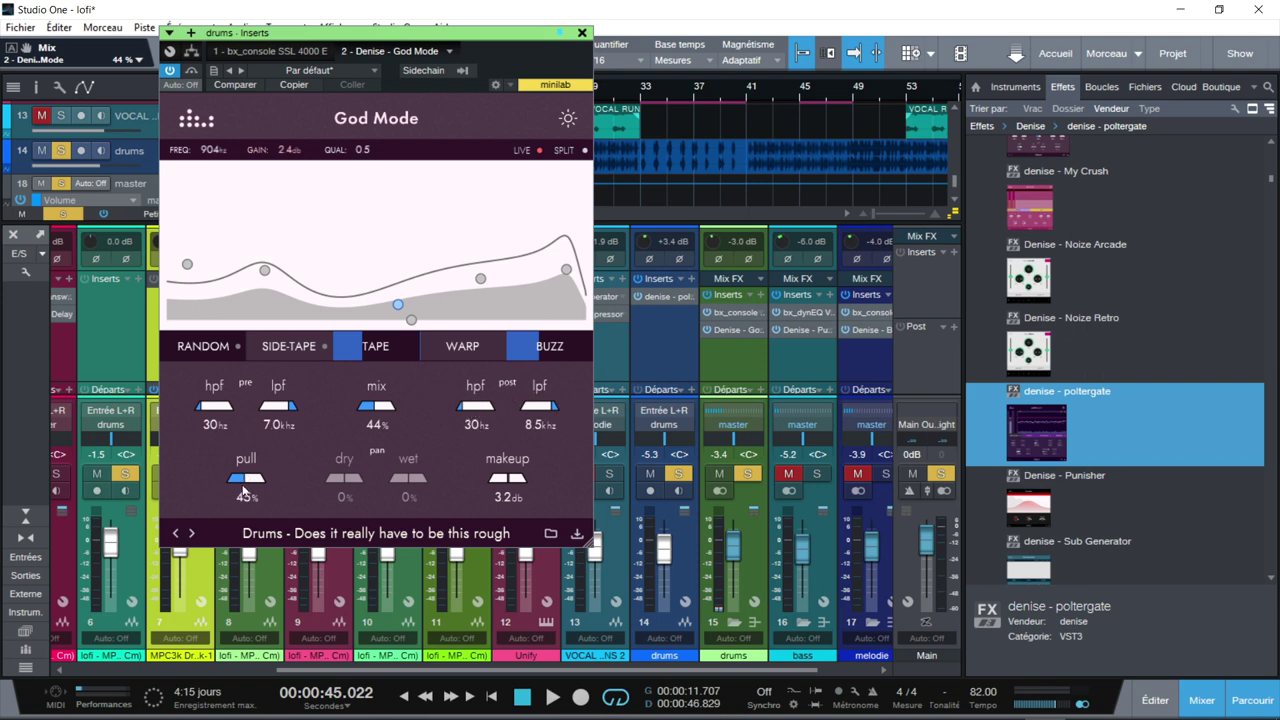
{"action": "left_click_drag", "start_coordinate": [246, 482], "coordinate": [254, 430]}
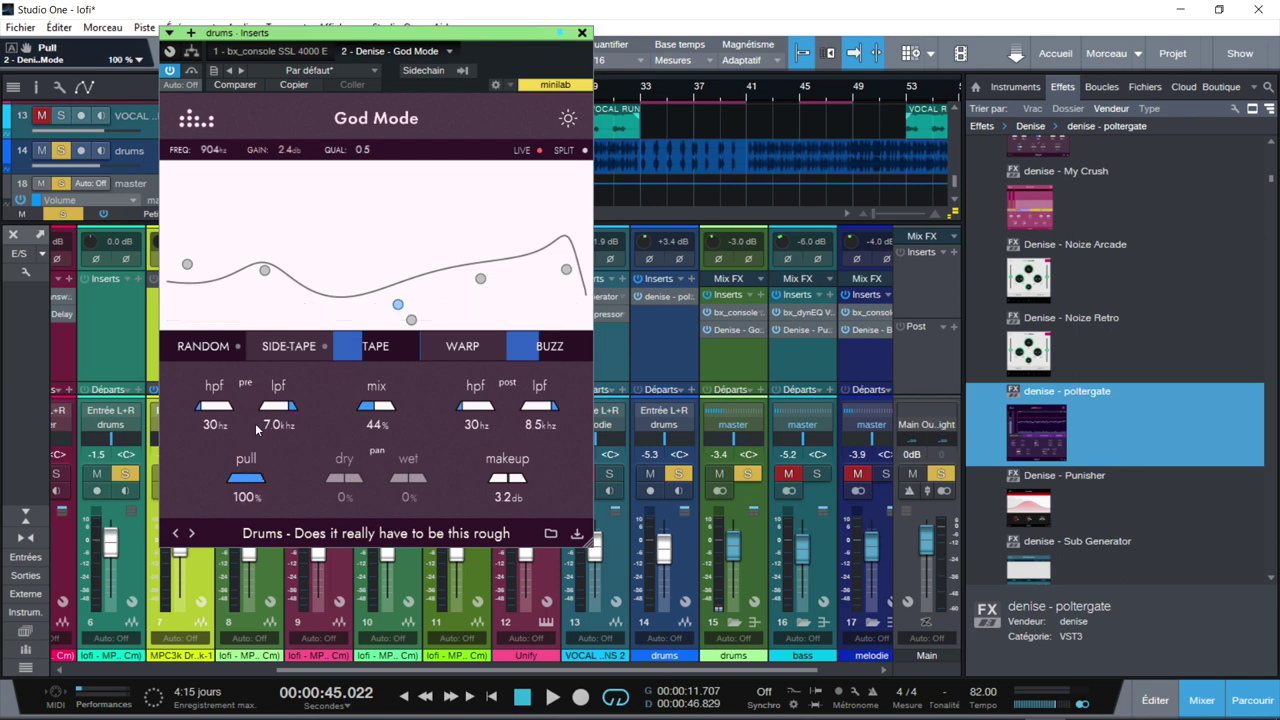
{"action": "key", "text": "space"}
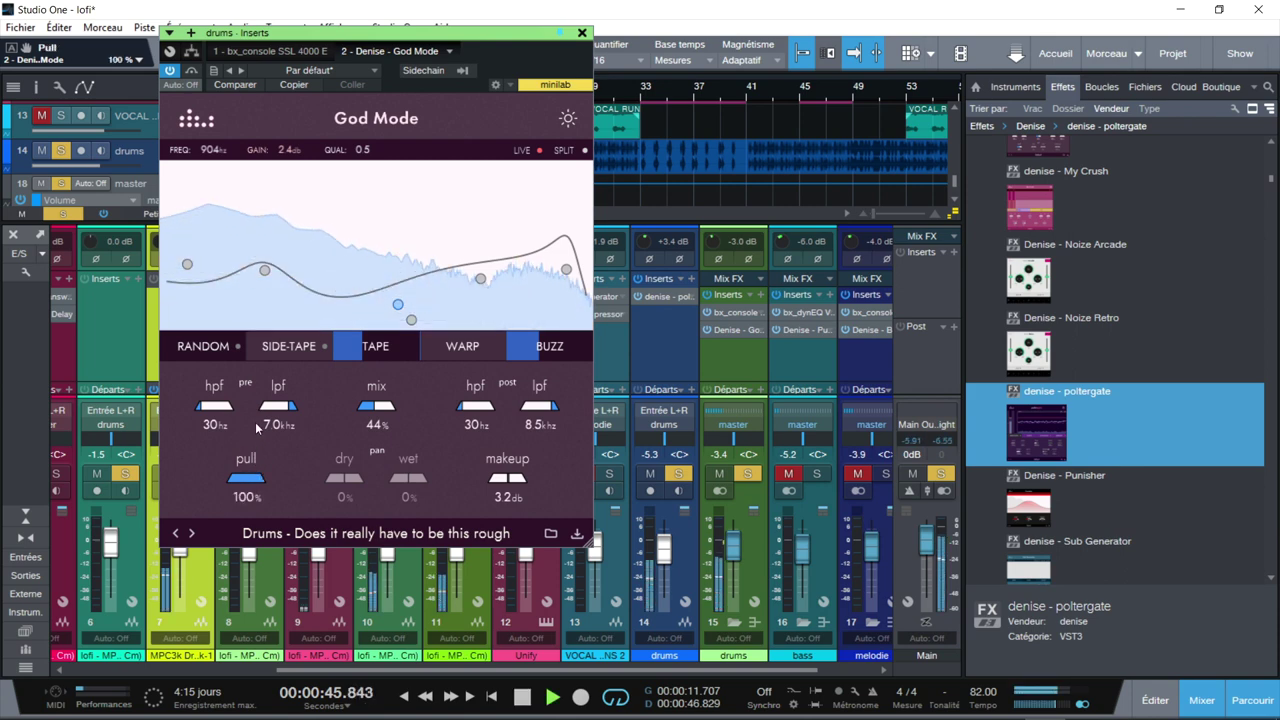
Lower God Mode's 904 Hz curve band, move the low band to 94 Hz at 9.8 dB, and set pull to 77%
{"action": "mouse_move", "coordinate": [248, 478]}
{"action": "left_mouse_down"}
{"action": "mouse_move", "coordinate": [256, 537]}
{"action": "mouse_move", "coordinate": [265, 468]}
{"action": "mouse_move", "coordinate": [265, 489]}
{"action": "left_mouse_up"}
{"action": "mouse_move", "coordinate": [397, 303]}
{"action": "left_mouse_down"}
{"action": "mouse_move", "coordinate": [382, 234]}
{"action": "mouse_move", "coordinate": [383, 318]}
{"action": "left_mouse_up"}
{"action": "left_click_drag", "start_coordinate": [264, 270], "coordinate": [288, 191]}
{"action": "left_click_drag", "start_coordinate": [248, 480], "coordinate": [258, 460]}
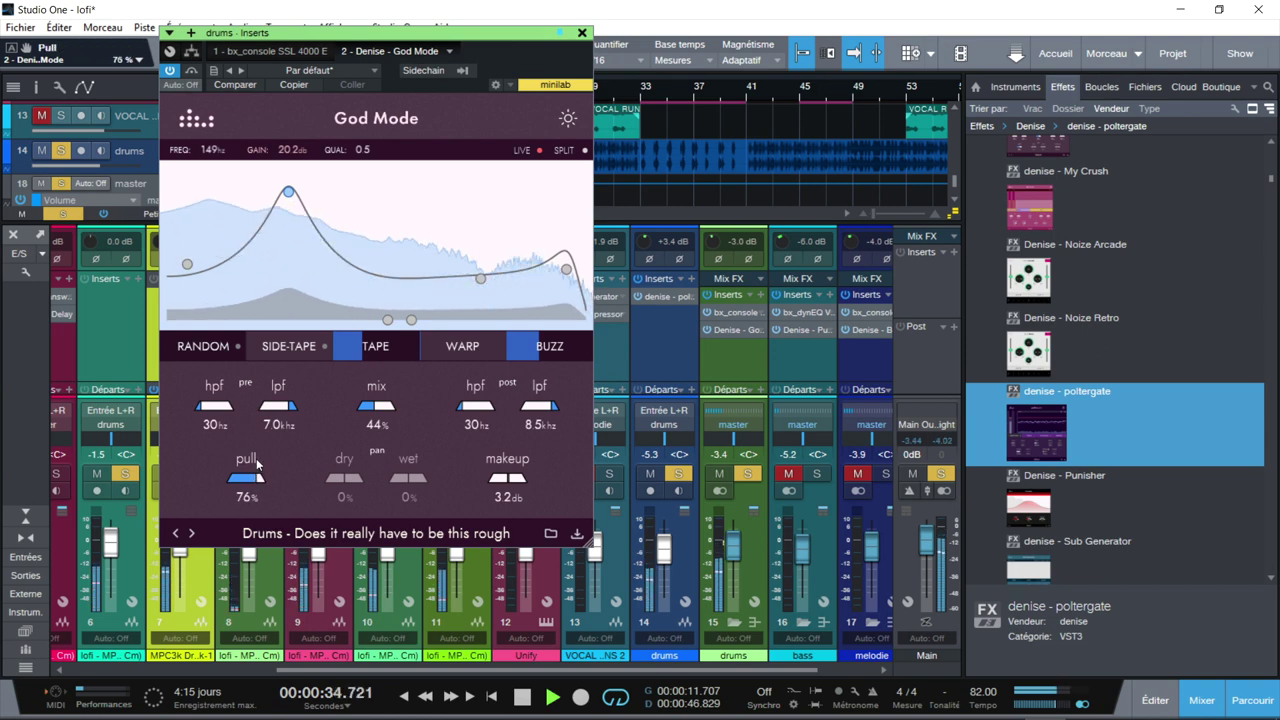
{"action": "left_click_drag", "start_coordinate": [288, 192], "coordinate": [260, 258]}
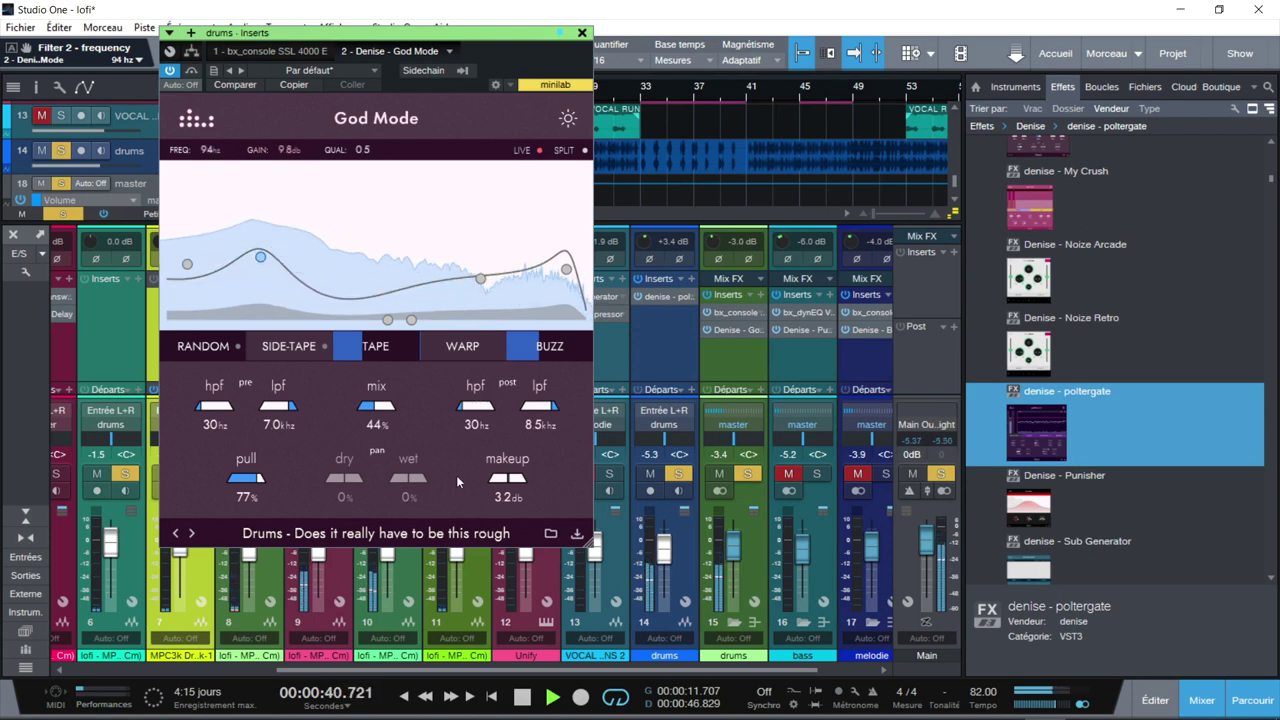
{"action": "key", "text": "space"}
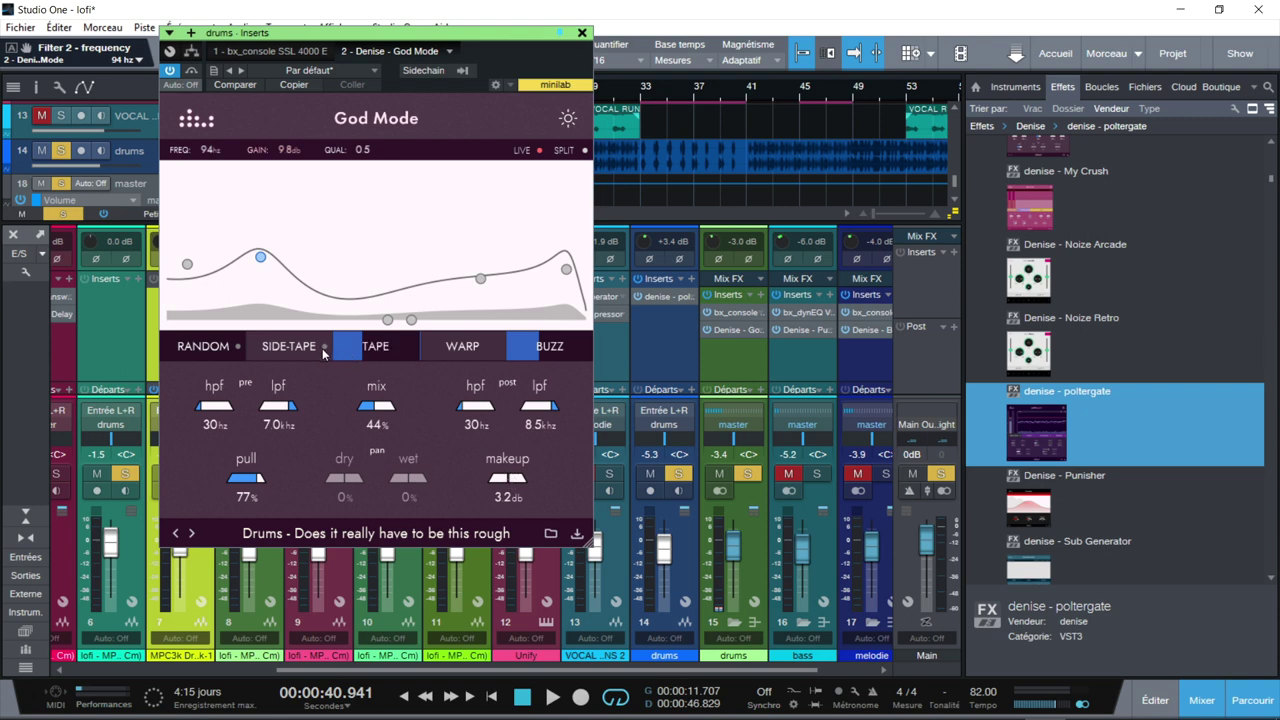
Enable Side-Tape during playback, raise the tape amount and lower pull to 38%
{"action": "key", "text": "space"}
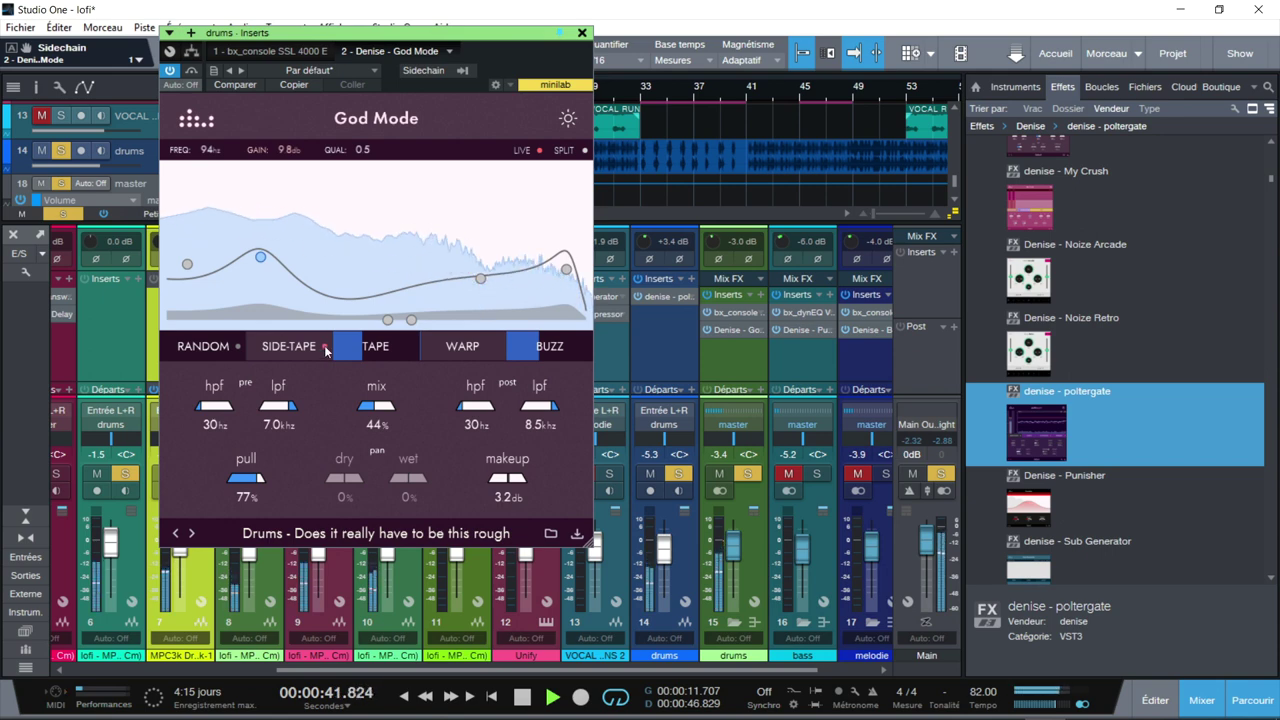
{"action": "left_click", "coordinate": [324, 347]}
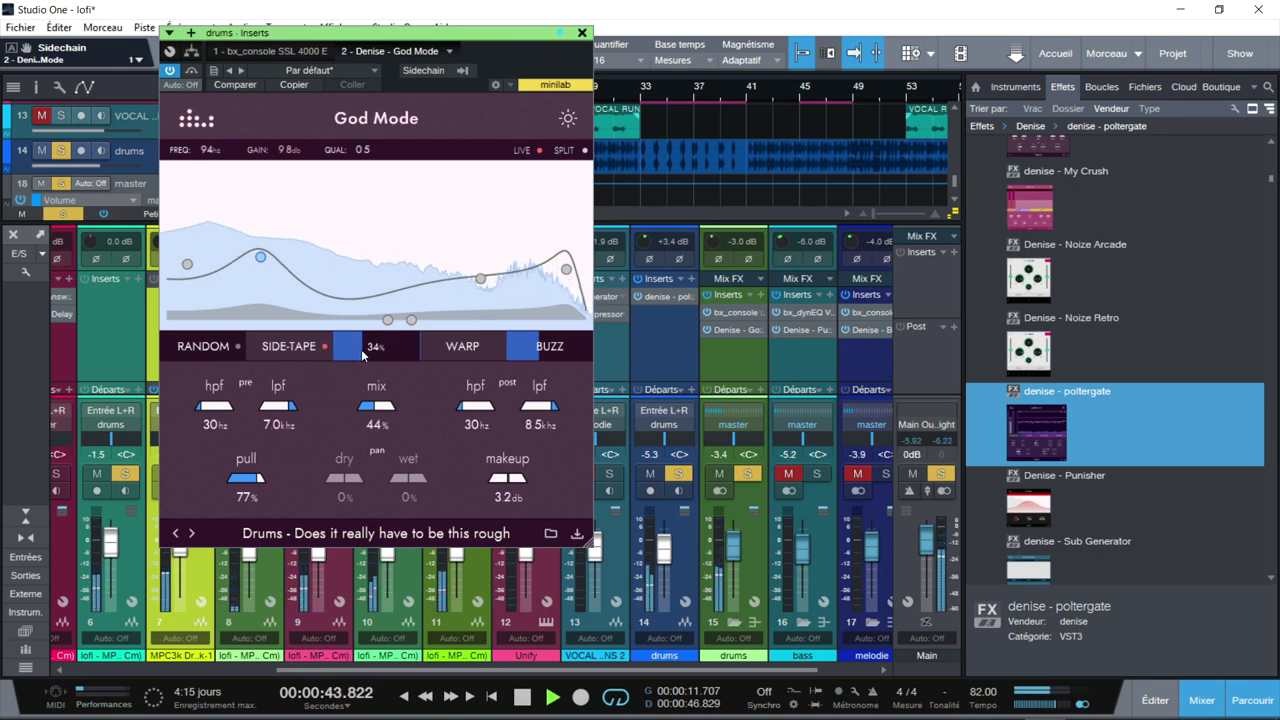
{"action": "left_click_drag", "start_coordinate": [362, 355], "coordinate": [366, 316]}
{"action": "left_click_drag", "start_coordinate": [246, 481], "coordinate": [233, 503]}
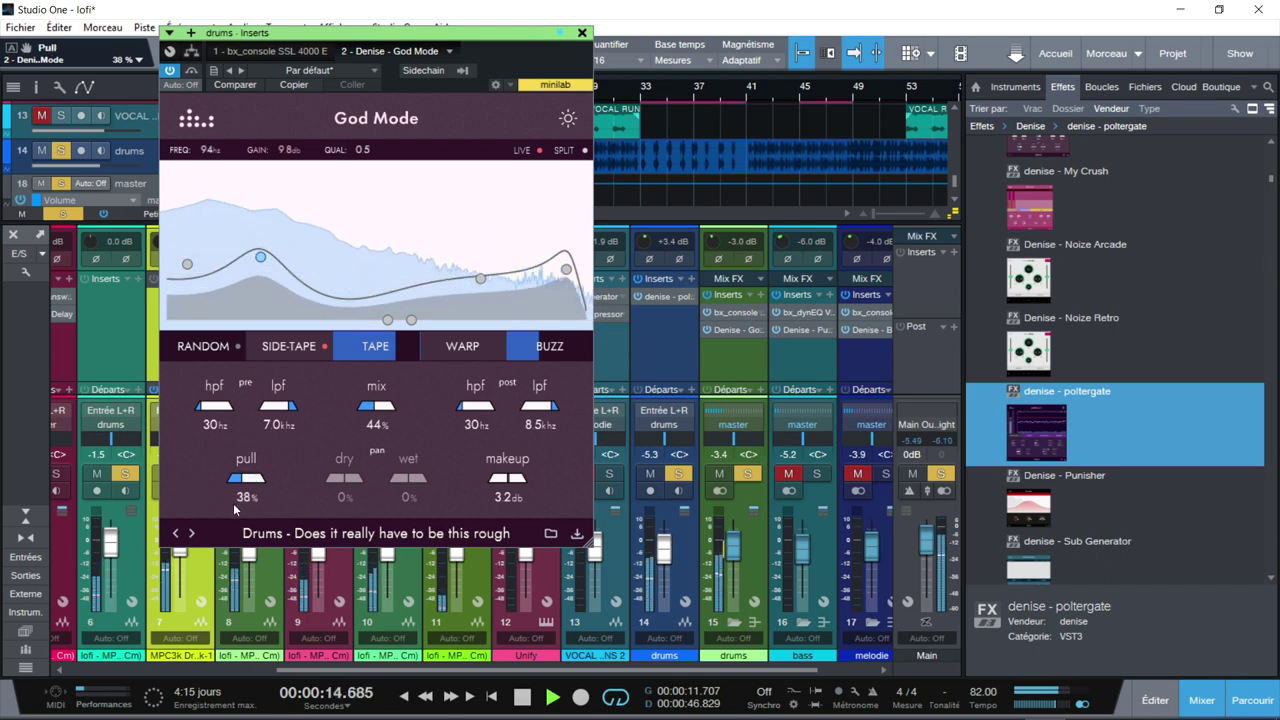
Balance God Mode's saturation with tape at 25%, warp raised slightly and buzz at 24%, and set pull to 36%
{"action": "mouse_move", "coordinate": [355, 363]}
{"action": "left_mouse_down"}
{"action": "mouse_move", "coordinate": [369, 316]}
{"action": "mouse_move", "coordinate": [359, 383]}
{"action": "left_mouse_up"}
{"action": "mouse_move", "coordinate": [427, 358]}
{"action": "left_mouse_down"}
{"action": "mouse_move", "coordinate": [433, 333]}
{"action": "mouse_move", "coordinate": [430, 347]}
{"action": "left_mouse_up"}
{"action": "mouse_move", "coordinate": [544, 352]}
{"action": "left_click_drag", "start_coordinate": [544, 352], "coordinate": [520, 363]}
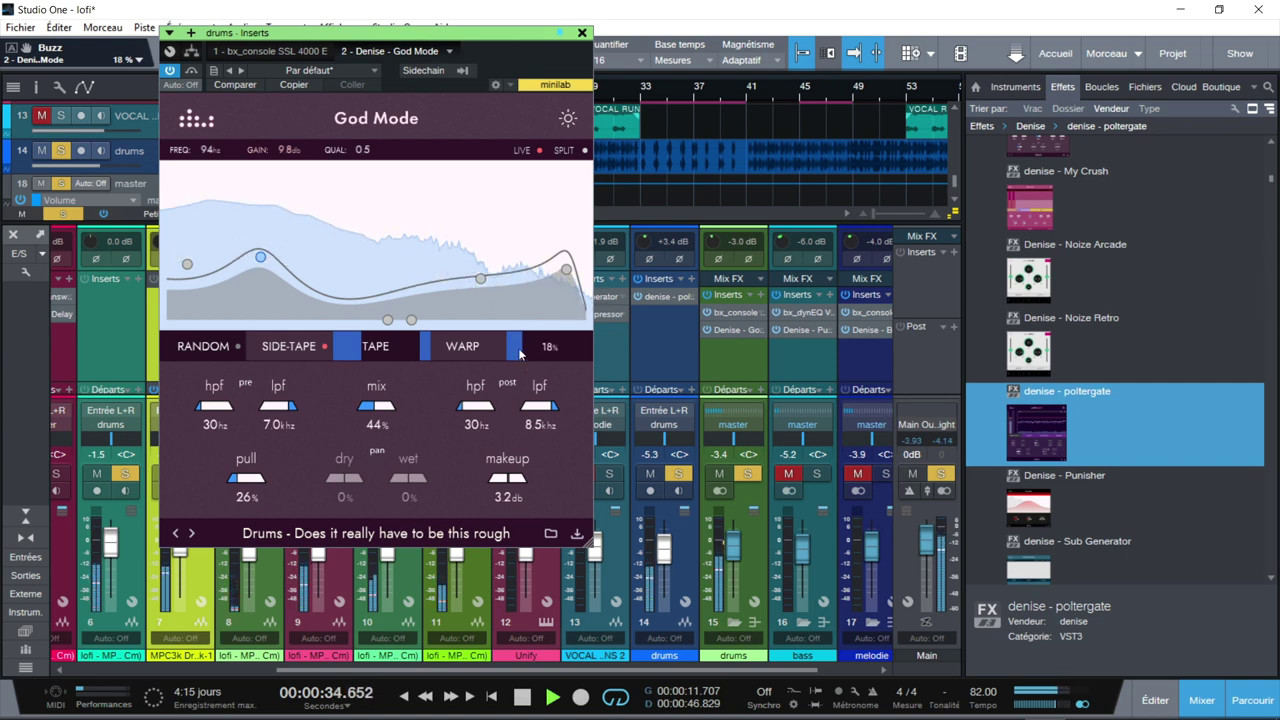
{"action": "left_click_drag", "start_coordinate": [518, 348], "coordinate": [518, 341]}
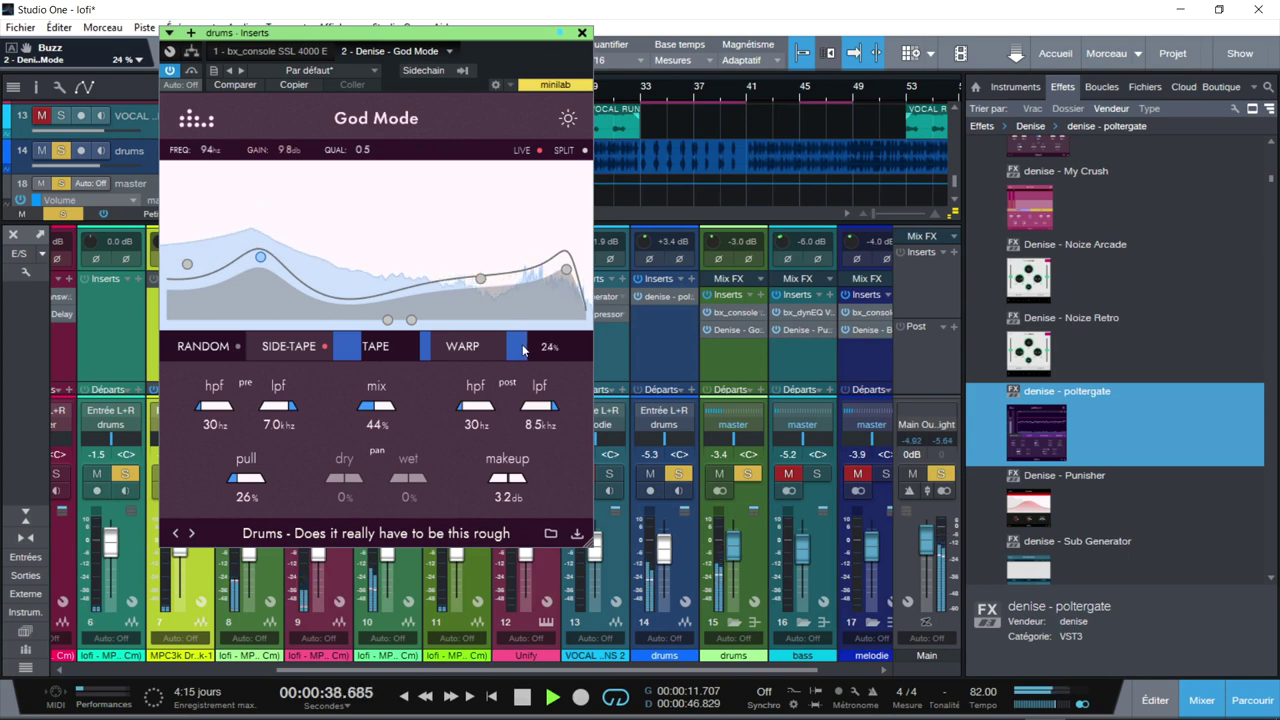
{"action": "left_click_drag", "start_coordinate": [356, 336], "coordinate": [350, 352]}
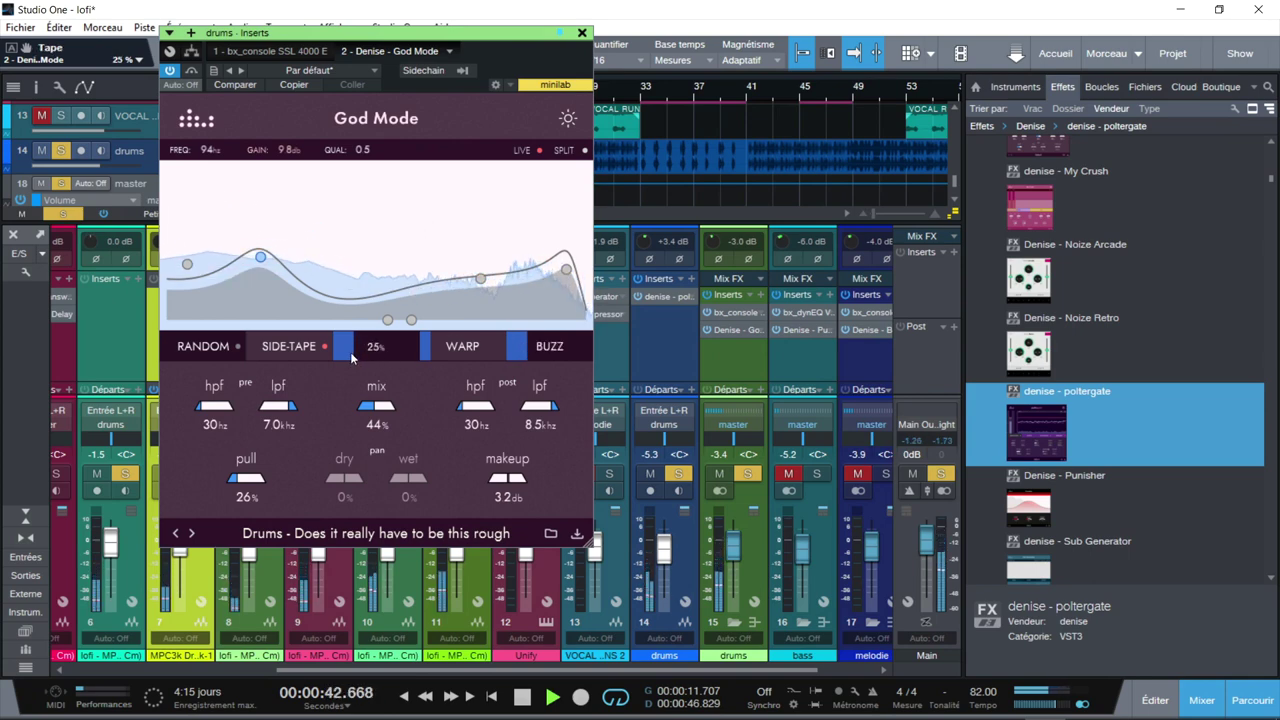
{"action": "left_click_drag", "start_coordinate": [252, 479], "coordinate": [254, 480]}
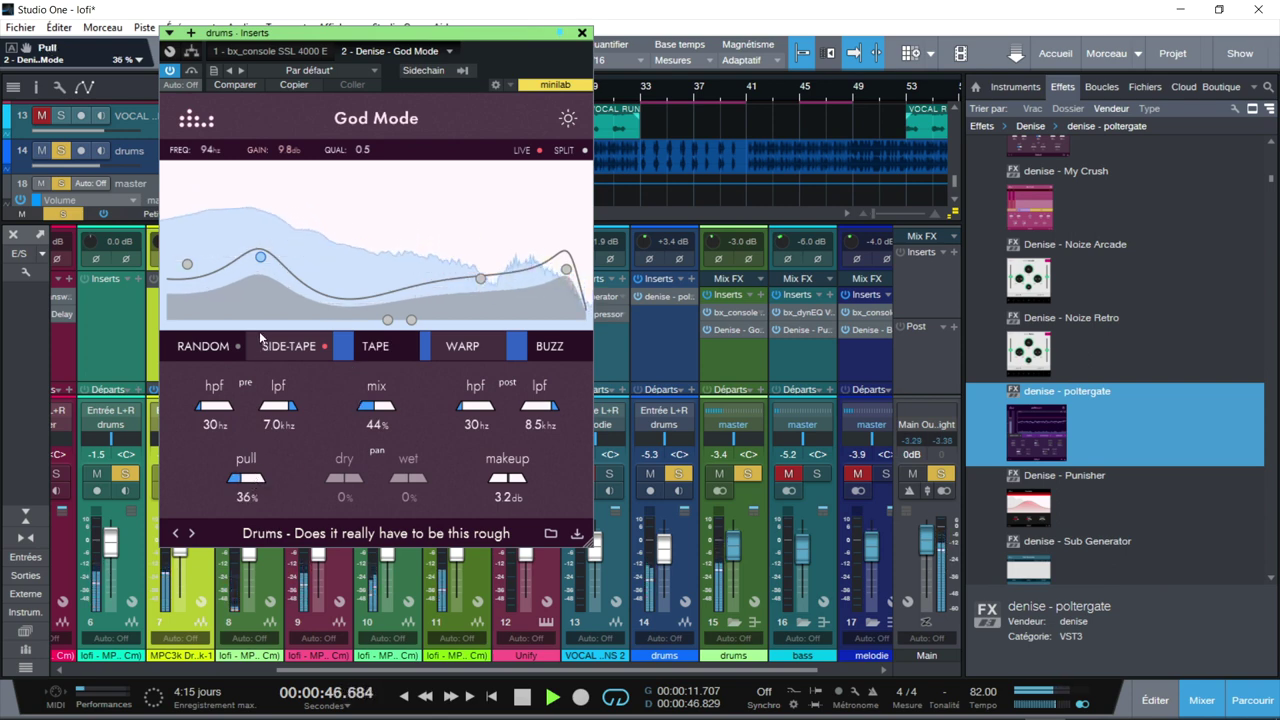
Compare the soloed drums with God Mode bypassed and active, and clear the solos to hear the full mix
{"action": "left_click", "coordinate": [169, 71]}
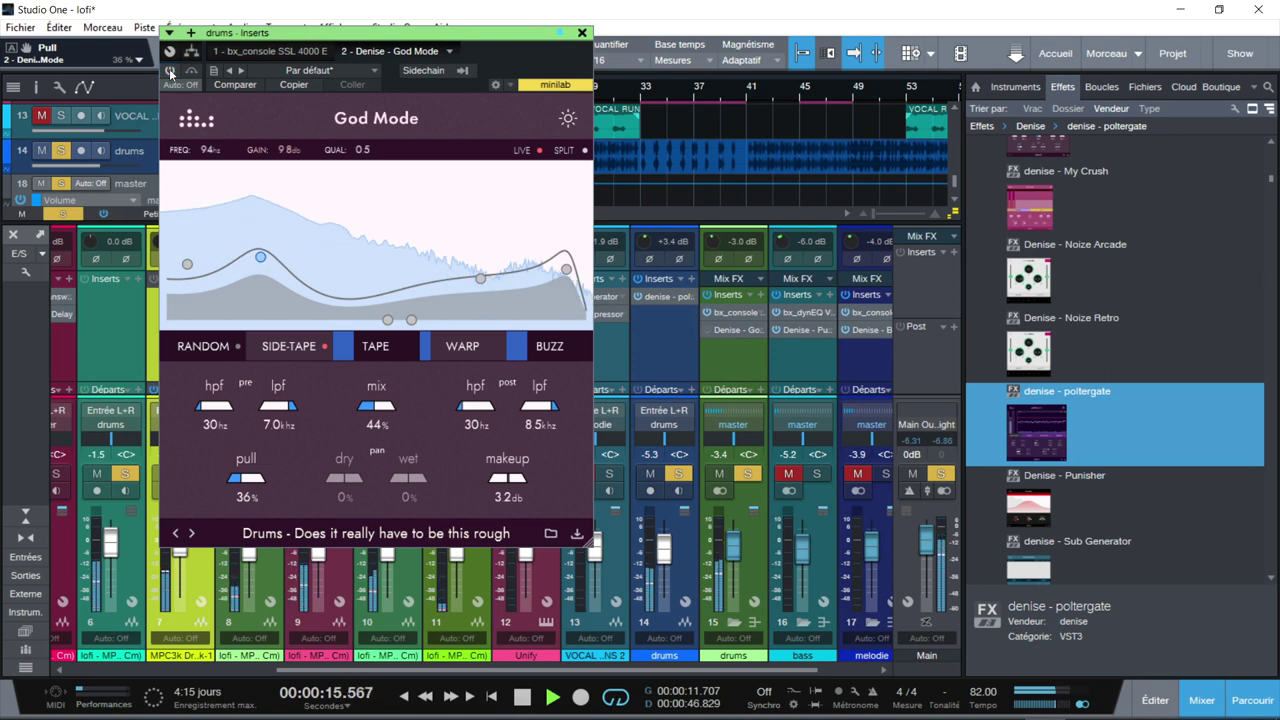
{"action": "left_click", "coordinate": [169, 70]}
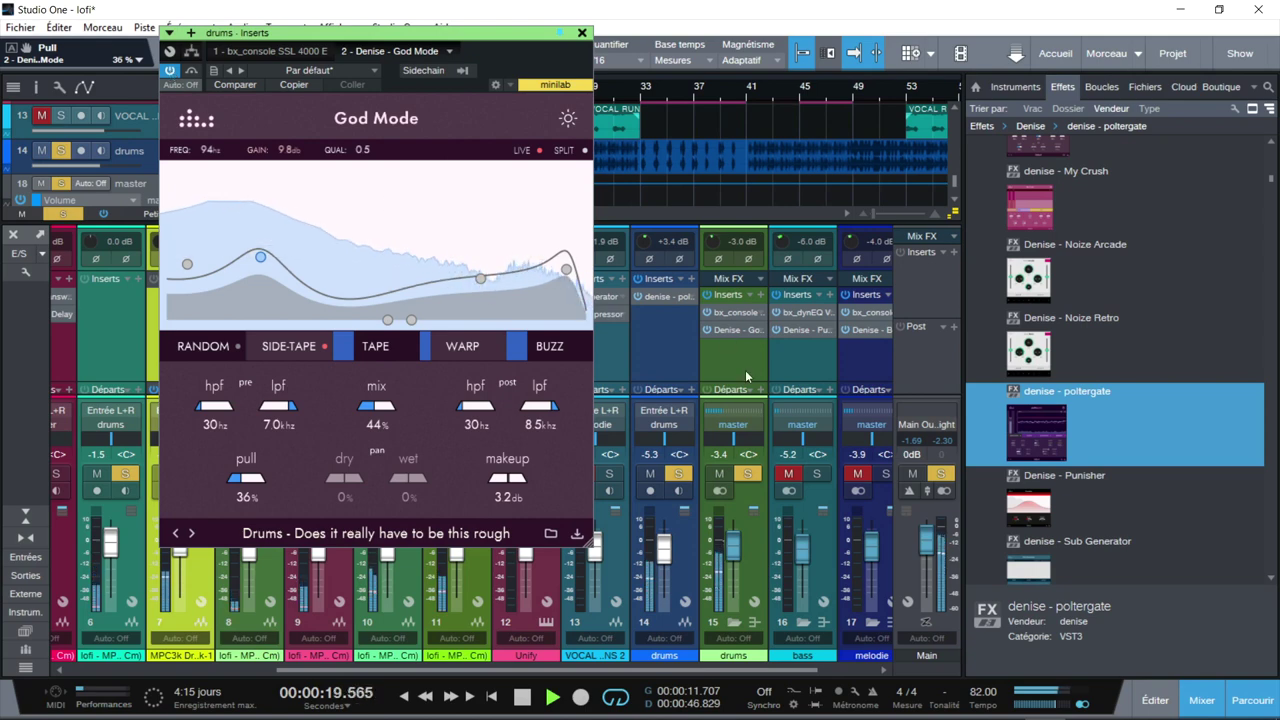
{"action": "left_click", "coordinate": [941, 472]}
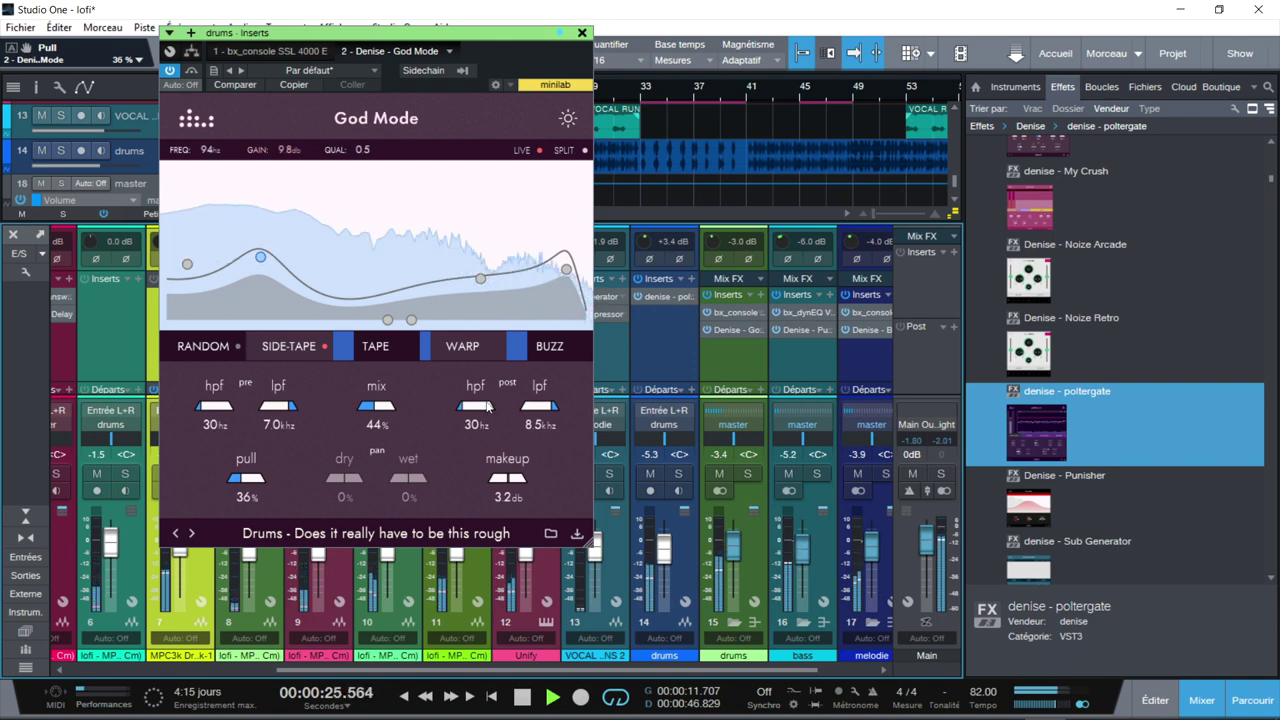
Set God Mode's makeup to 2.3 dB against the full mix, stop playback and close the plug-in
{"action": "left_click", "coordinate": [508, 480]}
{"action": "scroll", "coordinate": [508, 482], "scroll_direction": "down", "scroll_amount": 6}
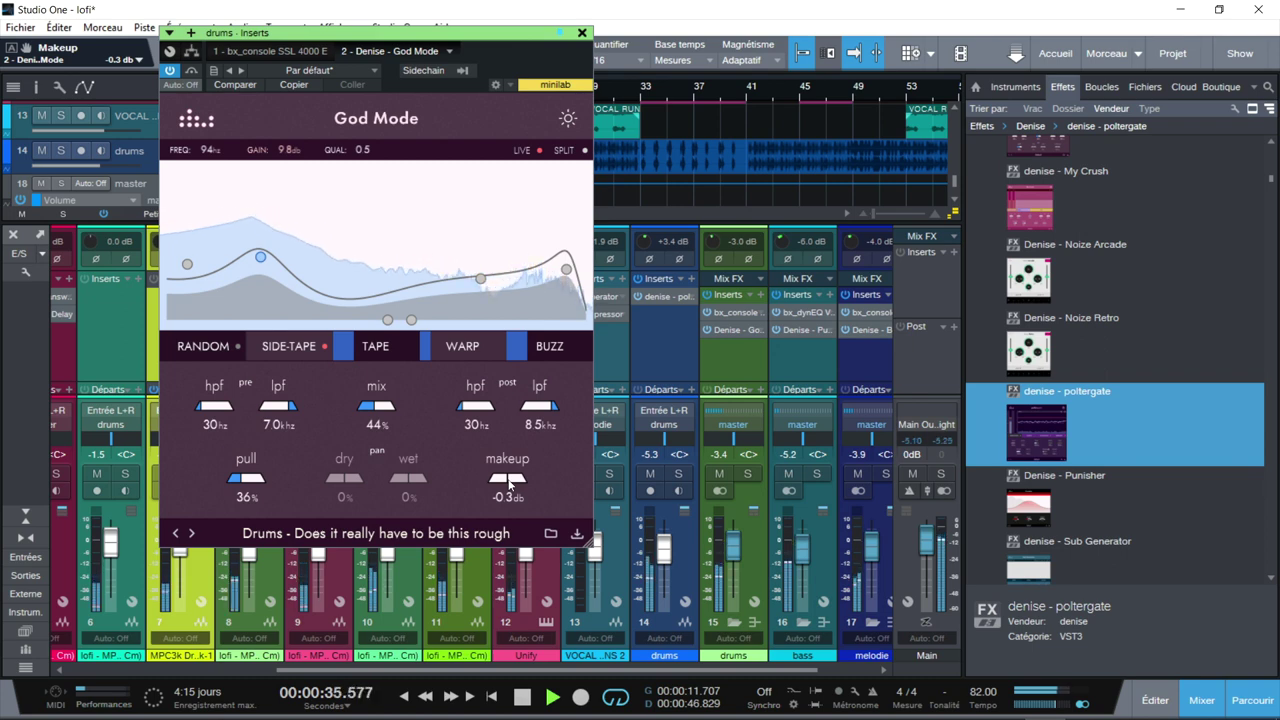
{"action": "scroll", "coordinate": [509, 483], "scroll_direction": "up", "scroll_amount": 8}
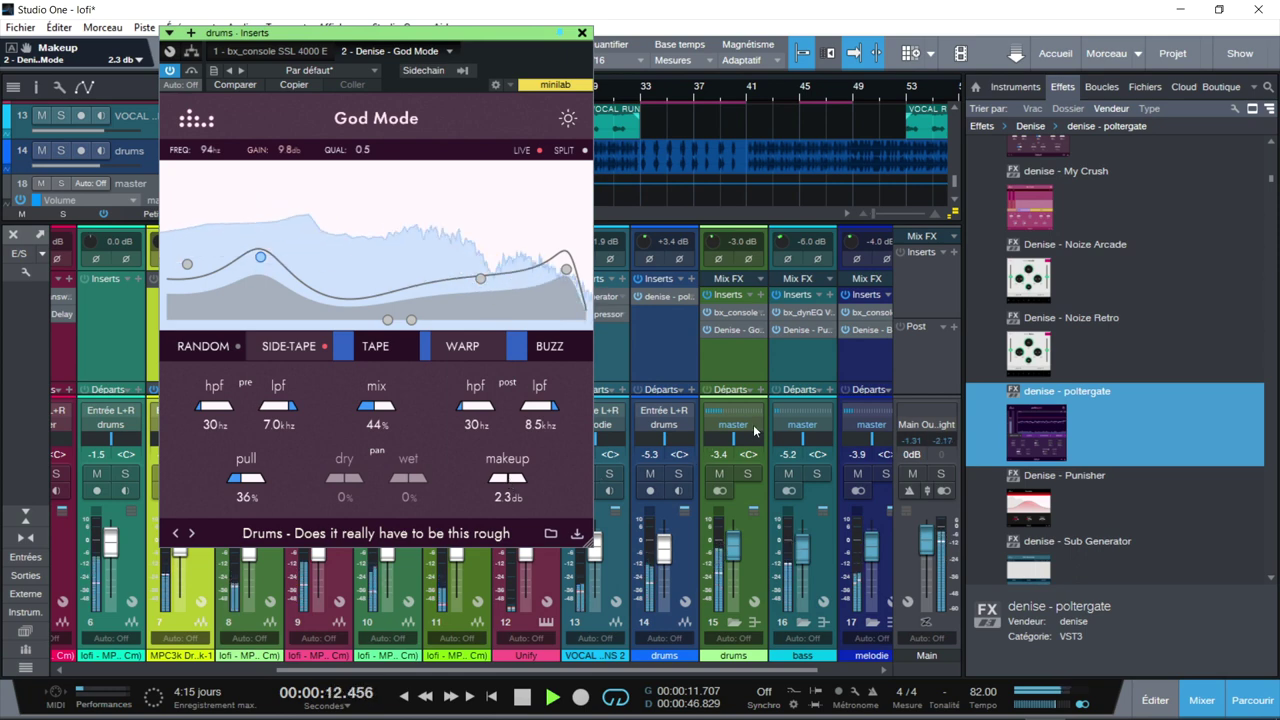
{"action": "key", "text": "space"}
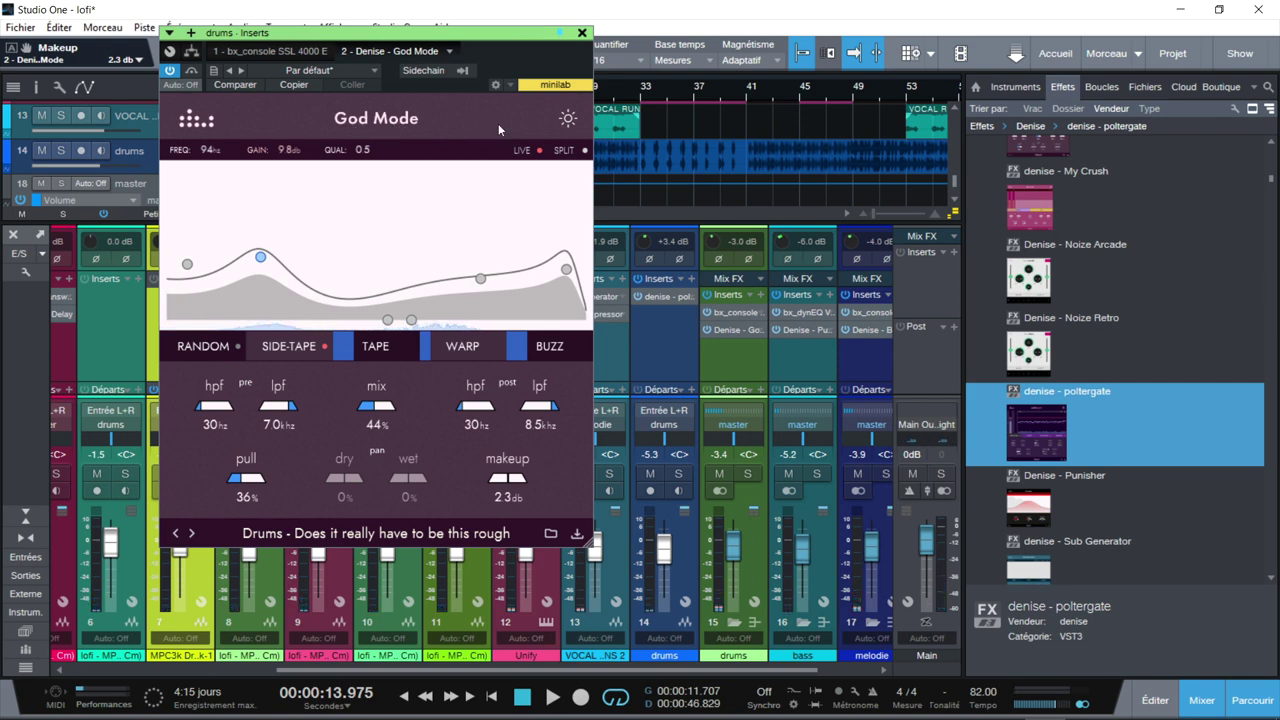
{"action": "left_click", "coordinate": [582, 35]}
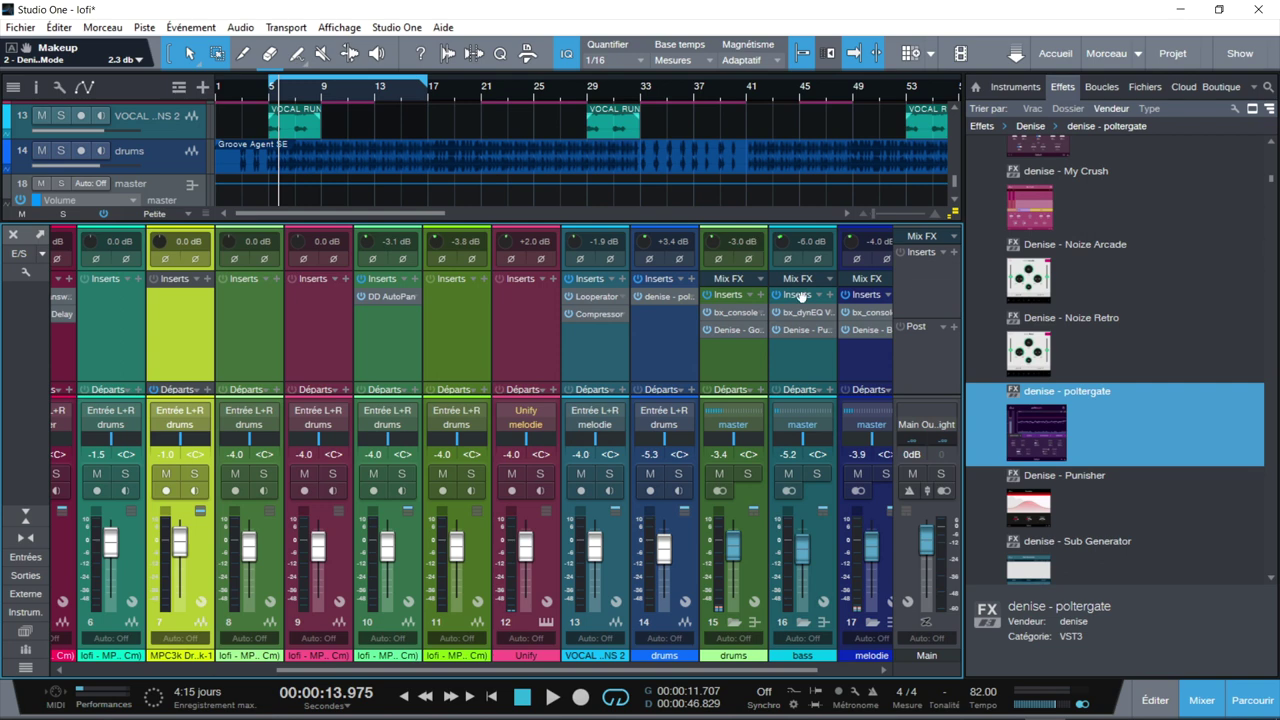
Solo the bass bus, open its Punisher insert clear of the bus channels and start playback
{"action": "left_click", "coordinate": [816, 473]}
{"action": "left_click", "coordinate": [796, 329]}
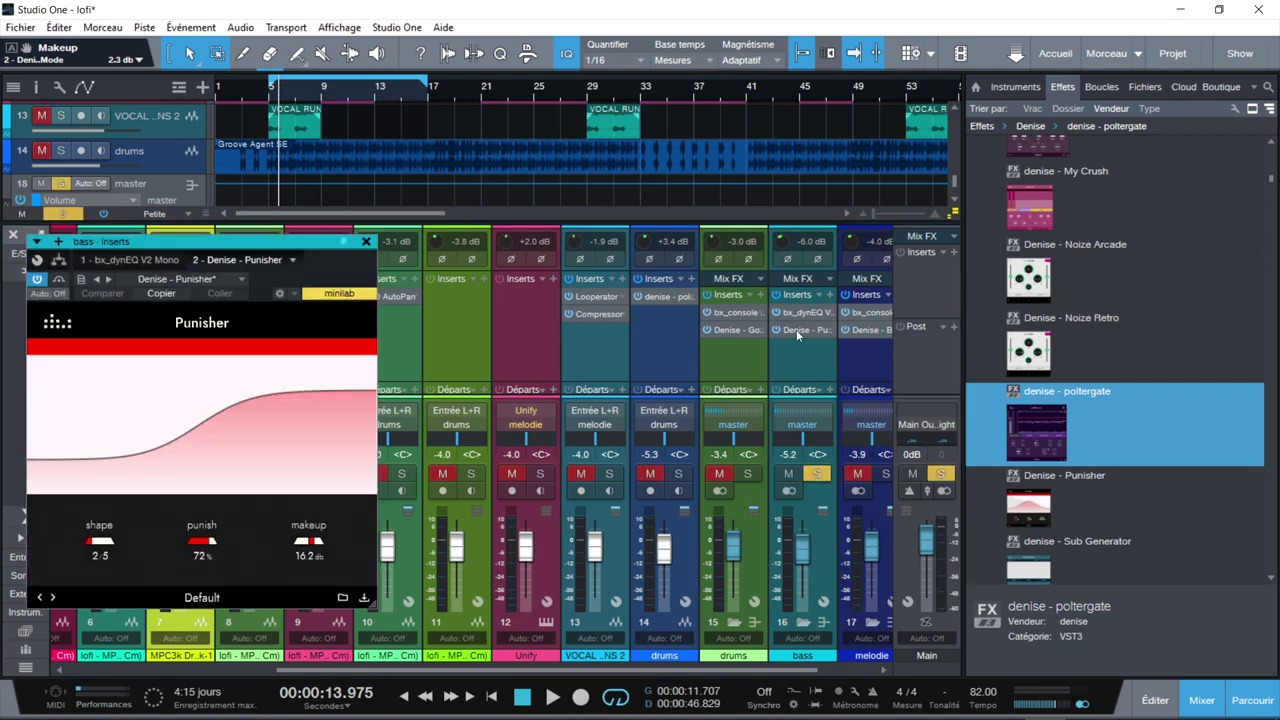
{"action": "left_click_drag", "start_coordinate": [295, 249], "coordinate": [464, 126]}
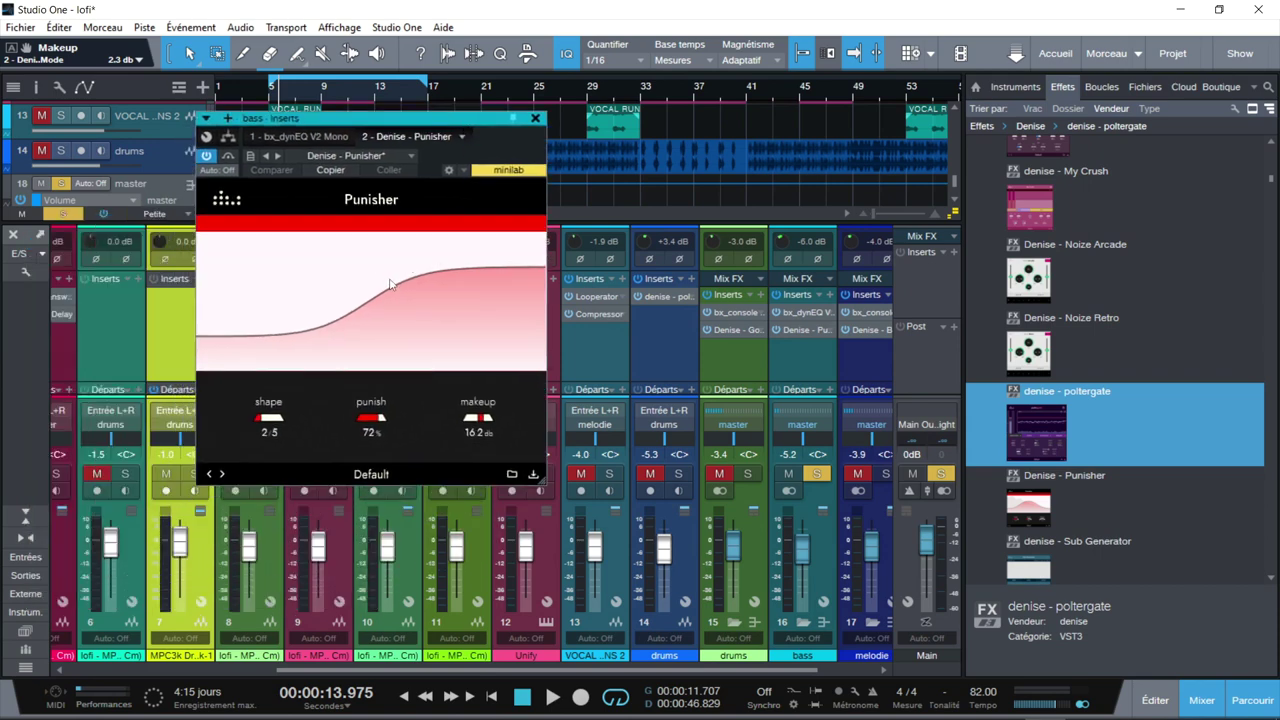
{"action": "key", "text": "space"}
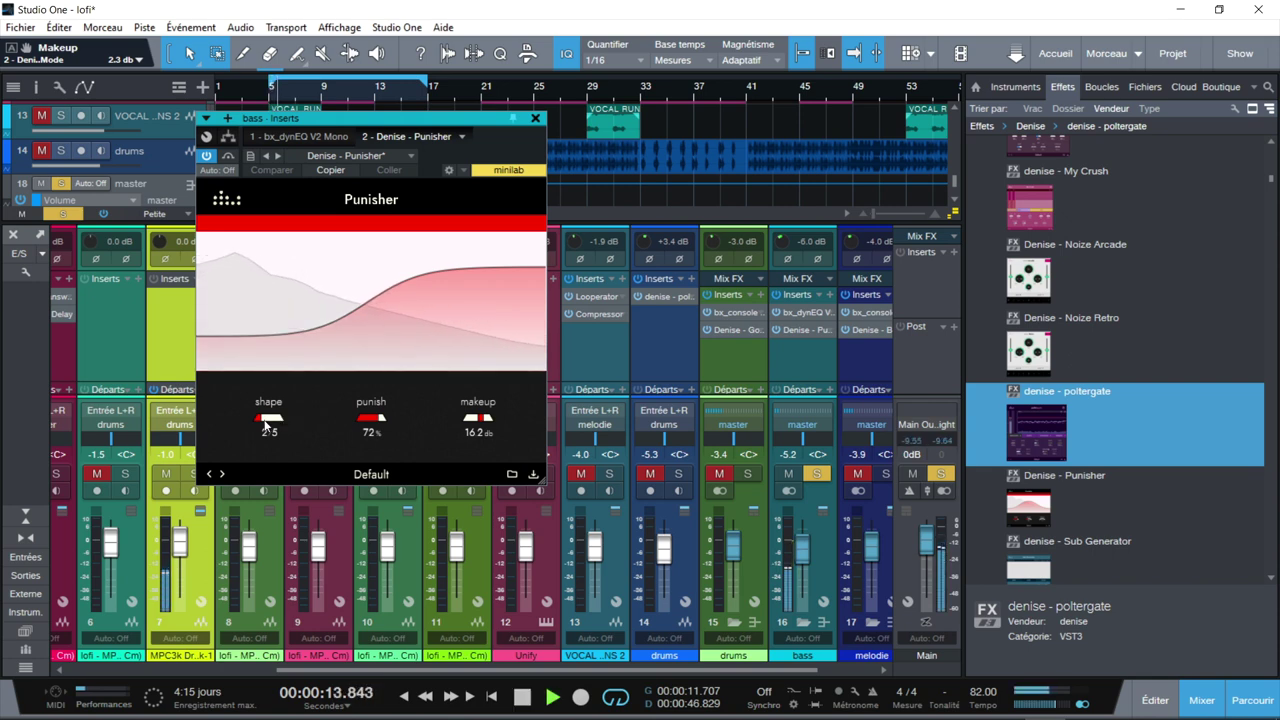
Audition Punisher's shapes 1, 2, 3 and 4 on the soloed bass, and return to shape 2
{"action": "left_click_drag", "start_coordinate": [265, 425], "coordinate": [260, 438]}
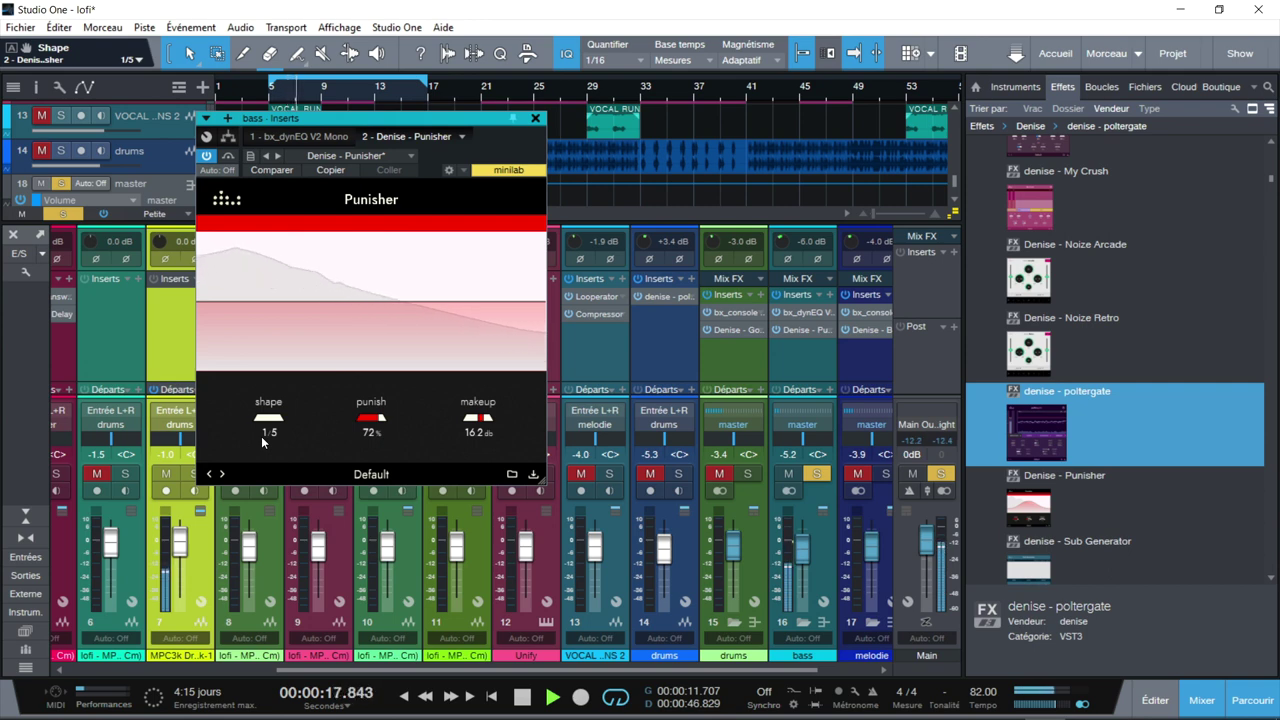
{"action": "left_click_drag", "start_coordinate": [261, 436], "coordinate": [268, 433]}
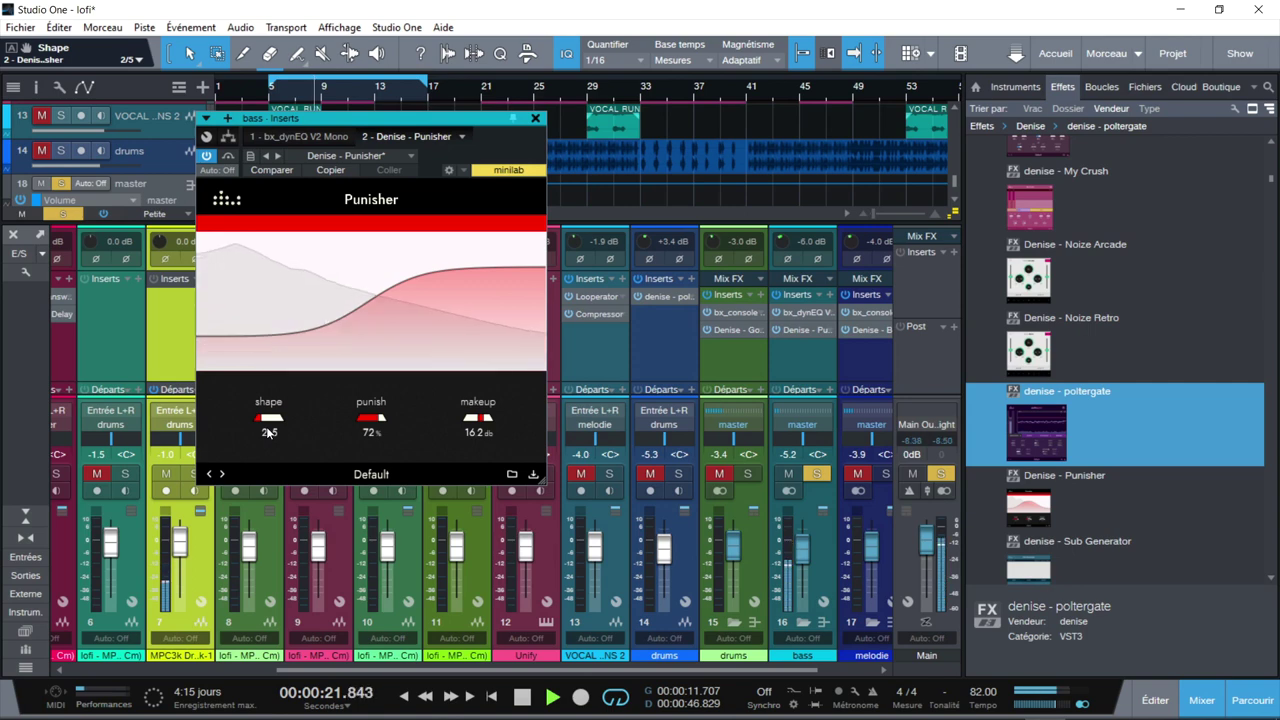
{"action": "left_click_drag", "start_coordinate": [268, 431], "coordinate": [273, 418]}
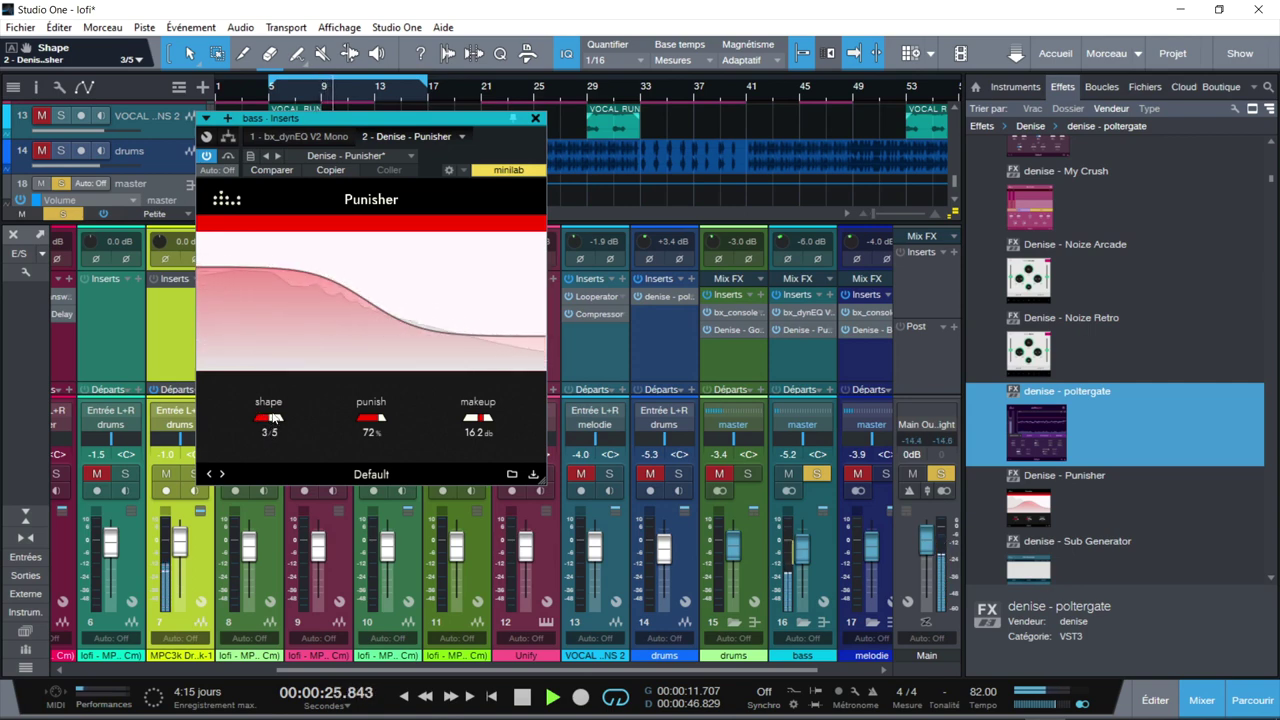
{"action": "left_click_drag", "start_coordinate": [273, 418], "coordinate": [273, 404]}
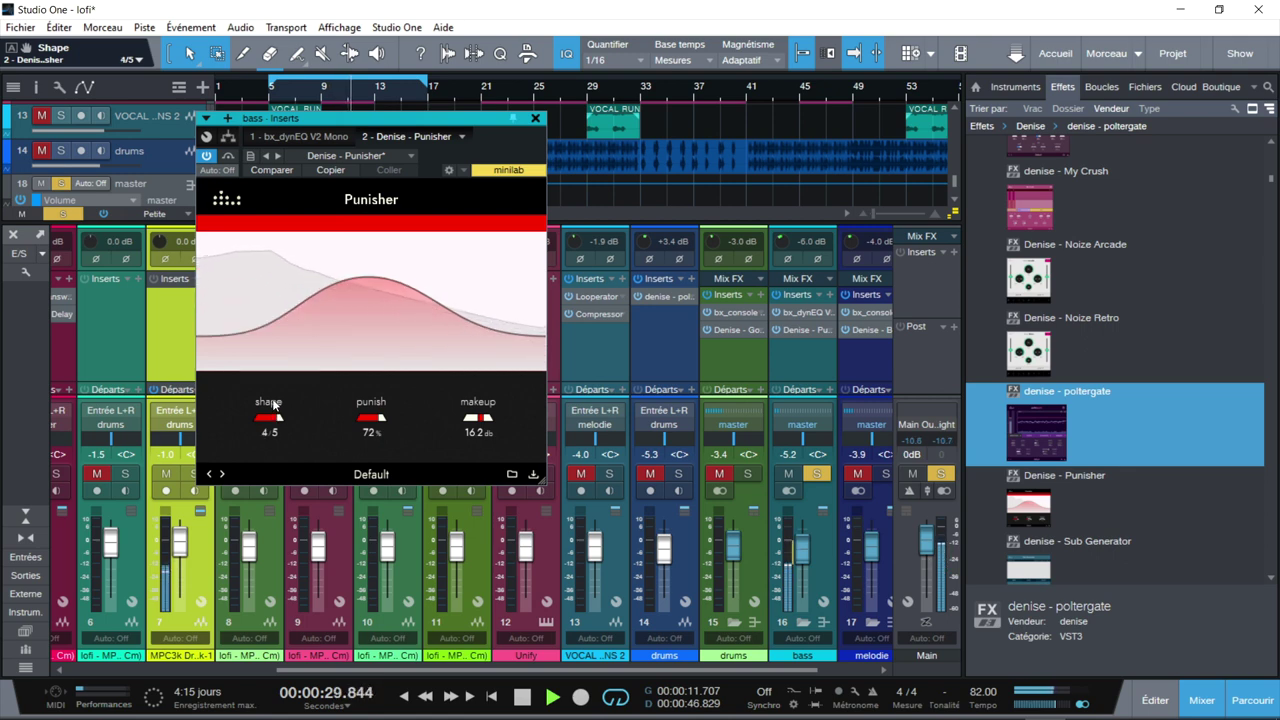
{"action": "mouse_move", "coordinate": [273, 404]}
{"action": "left_mouse_down"}
{"action": "mouse_move", "coordinate": [274, 374]}
{"action": "mouse_move", "coordinate": [269, 424]}
{"action": "left_mouse_up"}
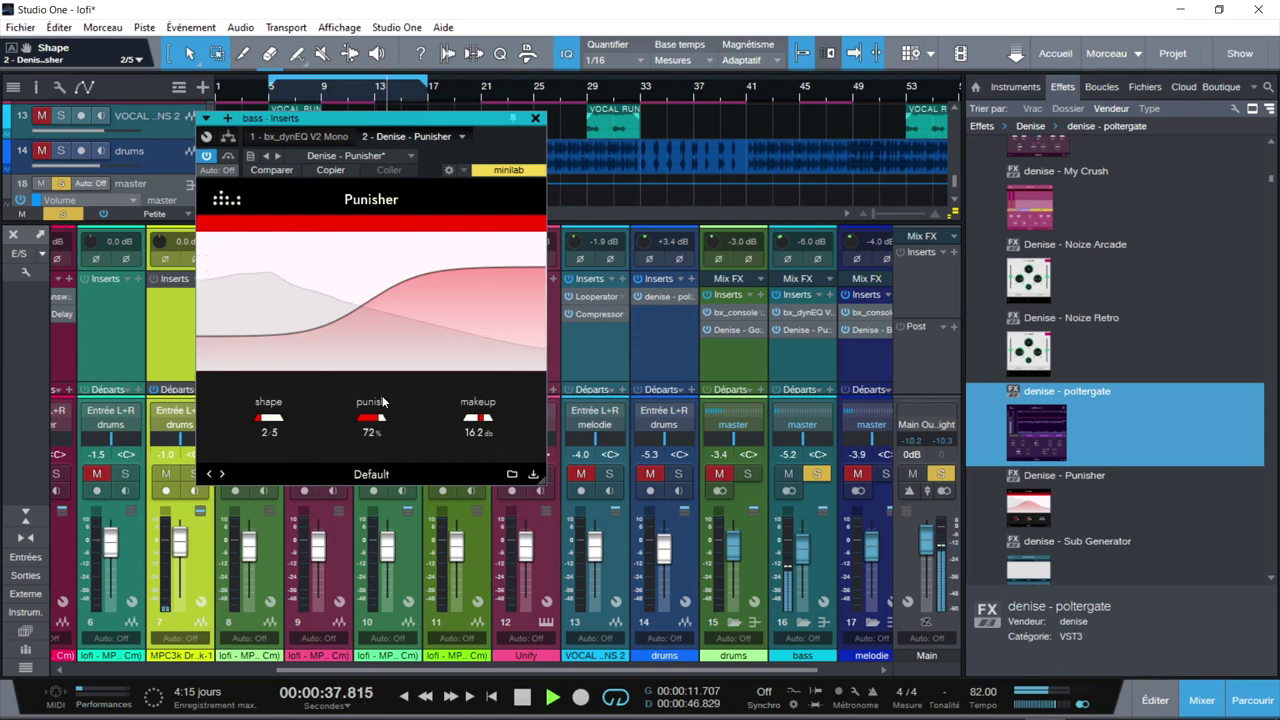
Test Punisher's punish at 100% and 70%, and run through shapes 3 to 5 with punish at 57% and 67%
{"action": "left_click_drag", "start_coordinate": [371, 418], "coordinate": [377, 401]}
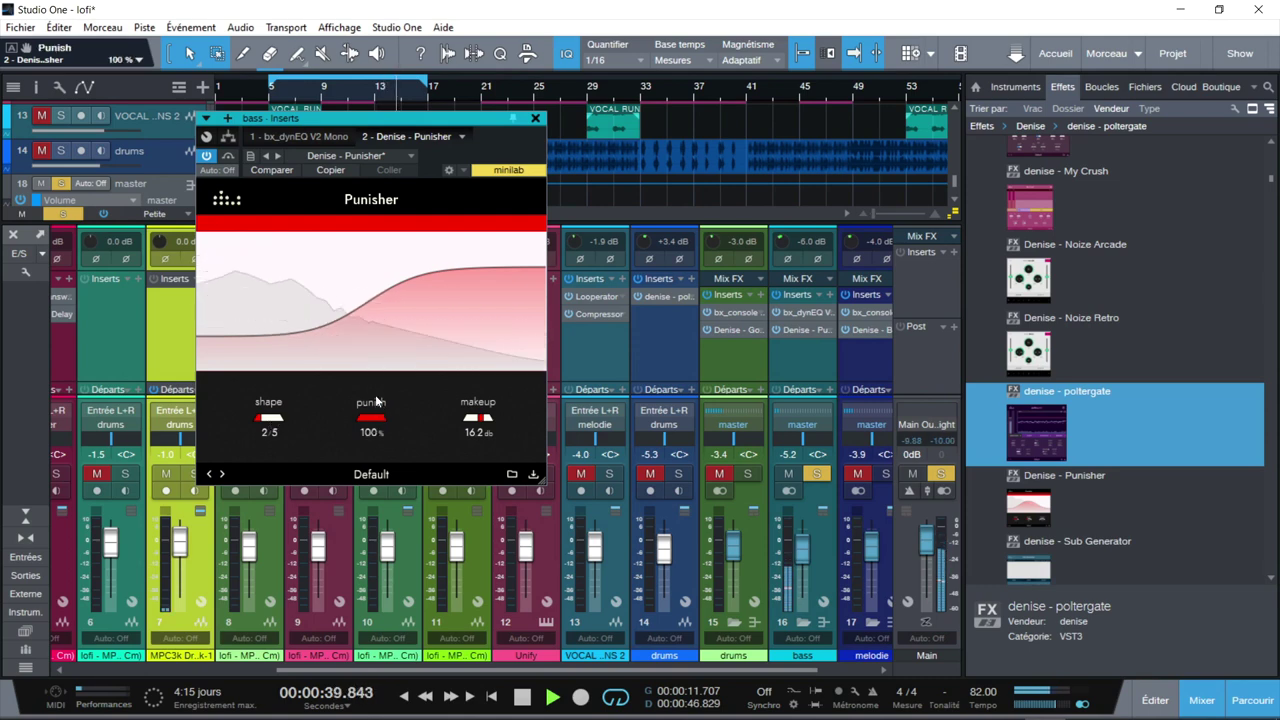
{"action": "mouse_move", "coordinate": [371, 449]}
{"action": "left_mouse_down"}
{"action": "mouse_move", "coordinate": [351, 488]}
{"action": "mouse_move", "coordinate": [371, 426]}
{"action": "left_mouse_up"}
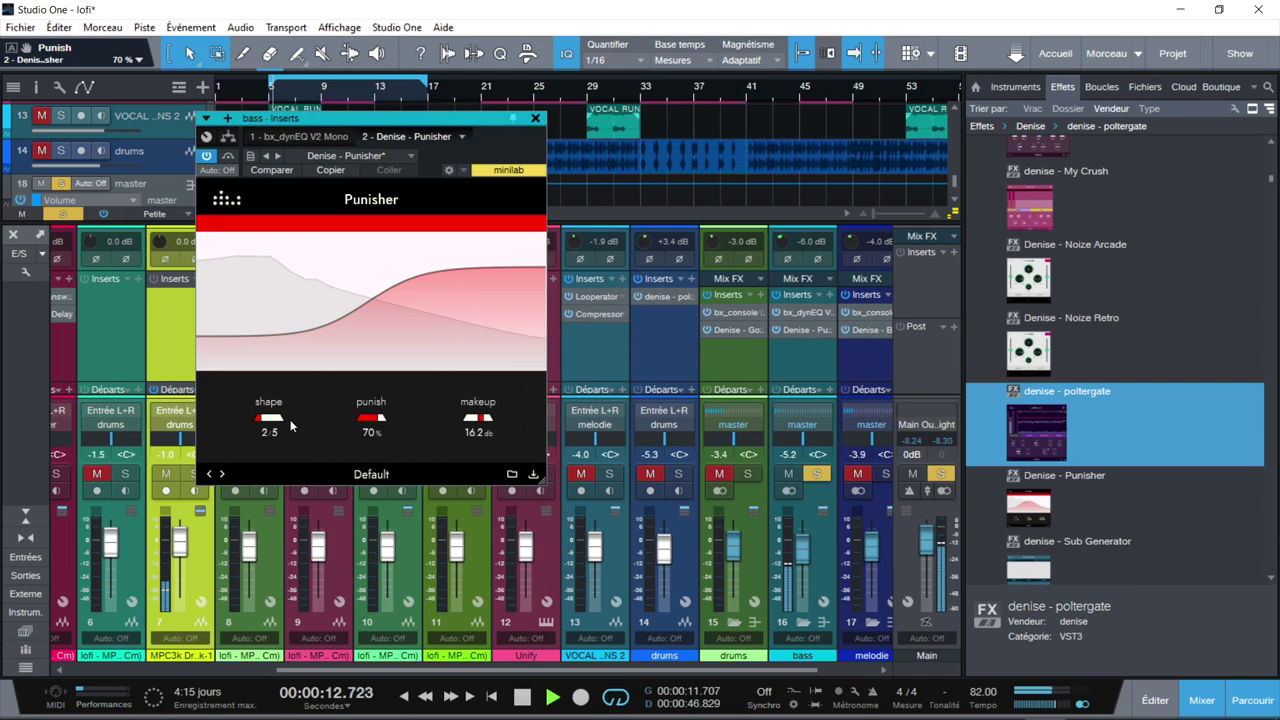
{"action": "left_click_drag", "start_coordinate": [273, 426], "coordinate": [274, 414]}
{"action": "left_click_drag", "start_coordinate": [371, 418], "coordinate": [349, 457]}
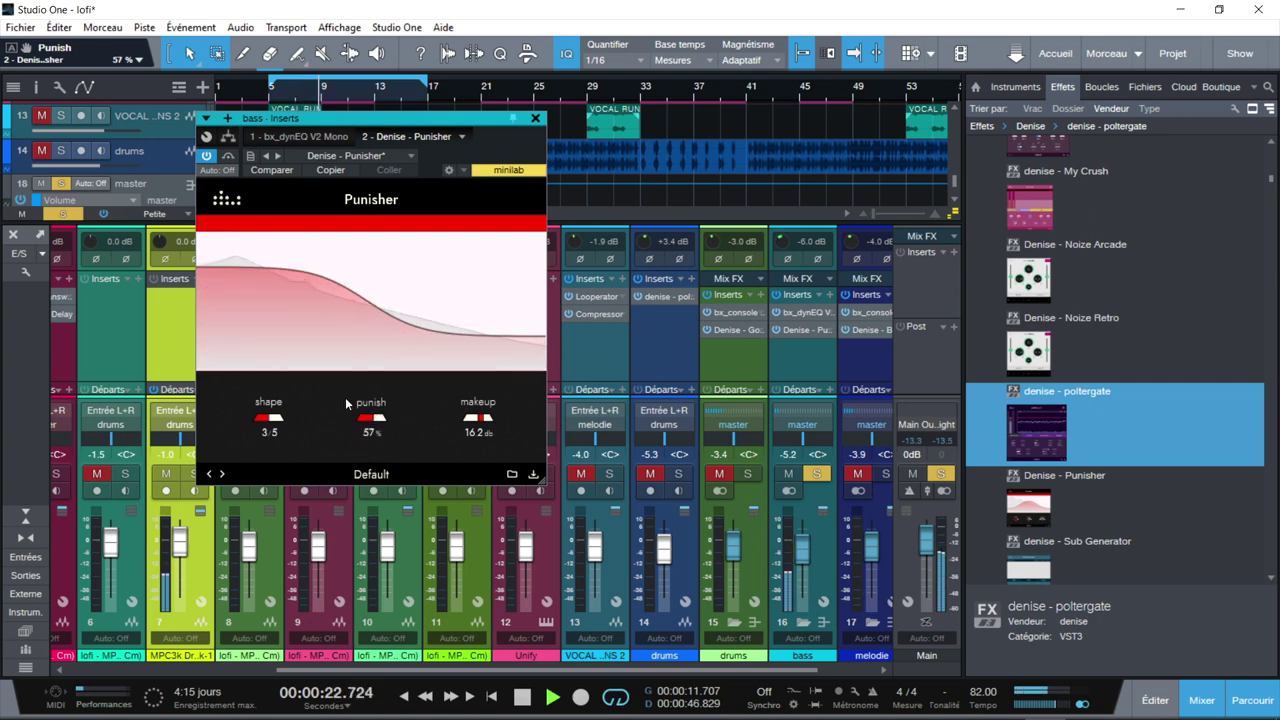
{"action": "left_click_drag", "start_coordinate": [277, 432], "coordinate": [287, 412]}
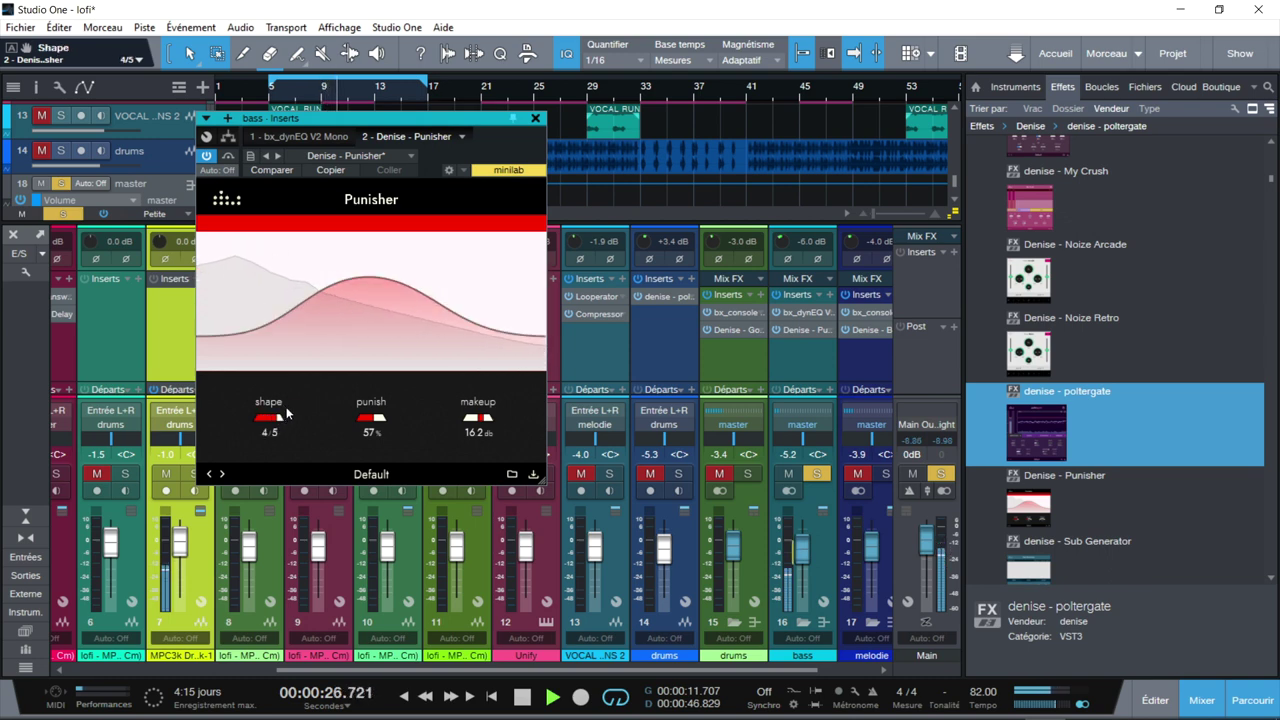
{"action": "left_click_drag", "start_coordinate": [372, 418], "coordinate": [283, 410]}
{"action": "mouse_move", "coordinate": [371, 418]}
{"action": "left_mouse_down"}
{"action": "mouse_move", "coordinate": [356, 444]}
{"action": "mouse_move", "coordinate": [361, 432]}
{"action": "left_mouse_up"}
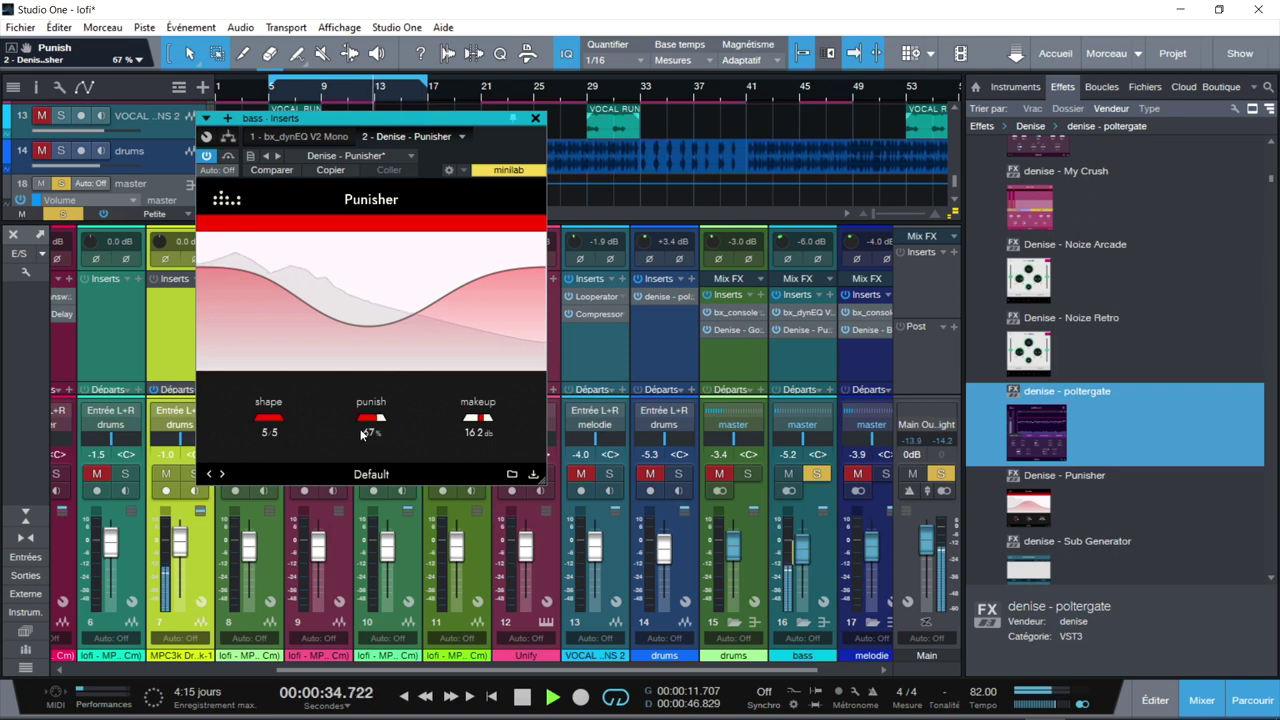
Lower Punisher's makeup to 7.5 dB and punish to 56%, and switch the shape back to 2
{"action": "mouse_move", "coordinate": [479, 422]}
{"action": "left_mouse_down"}
{"action": "mouse_move", "coordinate": [472, 438]}
{"action": "mouse_move", "coordinate": [476, 423]}
{"action": "left_mouse_up"}
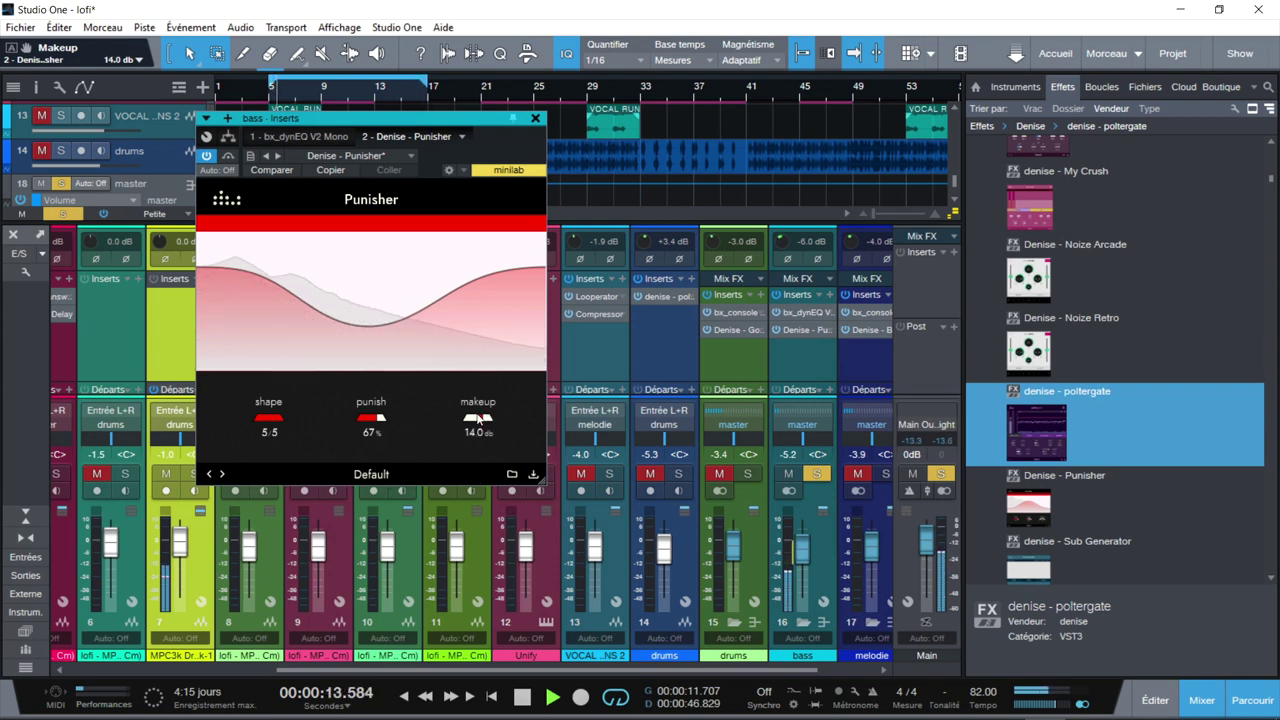
{"action": "scroll", "coordinate": [478, 419], "scroll_direction": "down", "scroll_amount": 10}
{"action": "scroll", "coordinate": [370, 427], "scroll_direction": "down", "scroll_amount": 6}
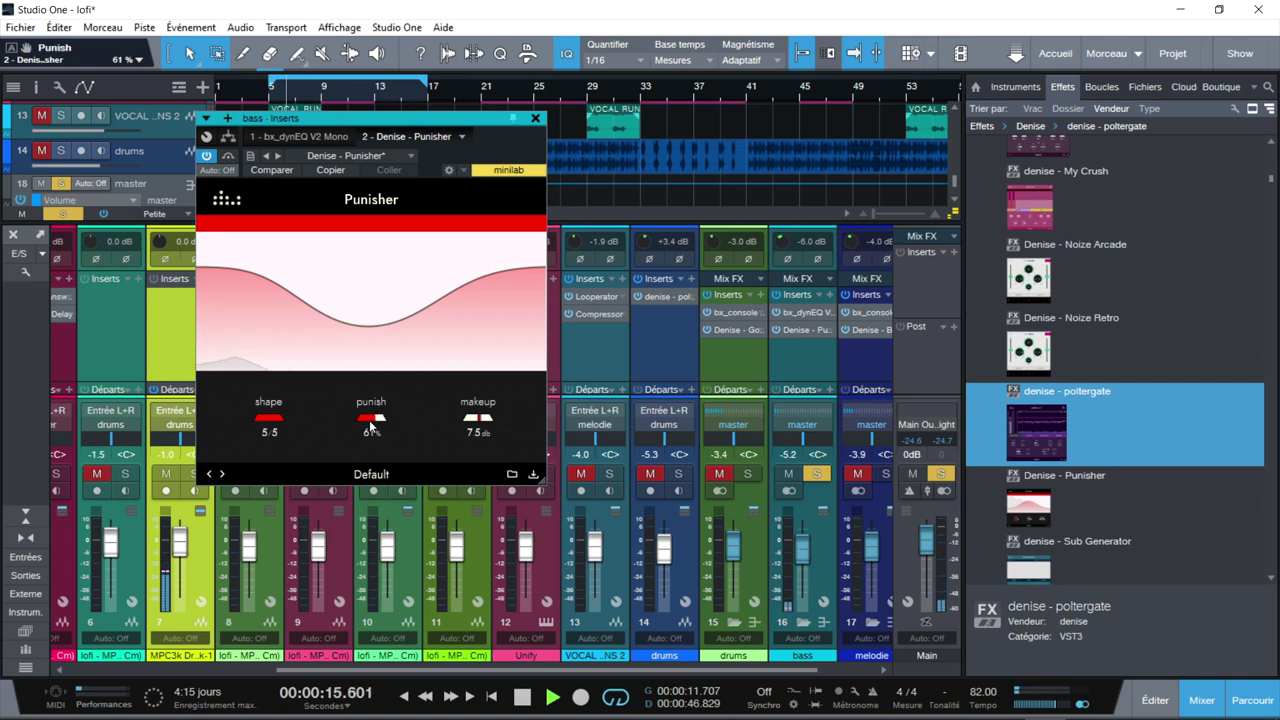
{"action": "scroll", "coordinate": [370, 427], "scroll_direction": "down", "scroll_amount": 5}
{"action": "scroll", "coordinate": [265, 419], "scroll_direction": "down", "scroll_amount": 2}
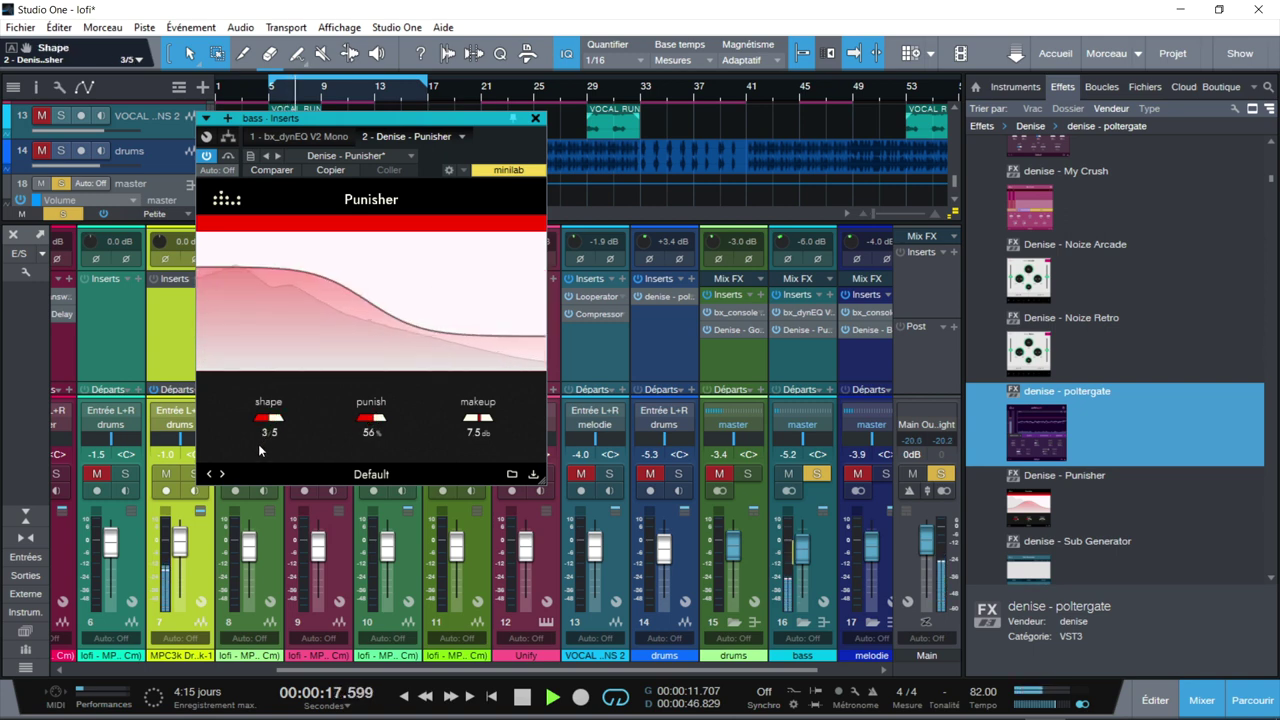
{"action": "scroll", "coordinate": [254, 453], "scroll_direction": "down", "scroll_amount": 1}
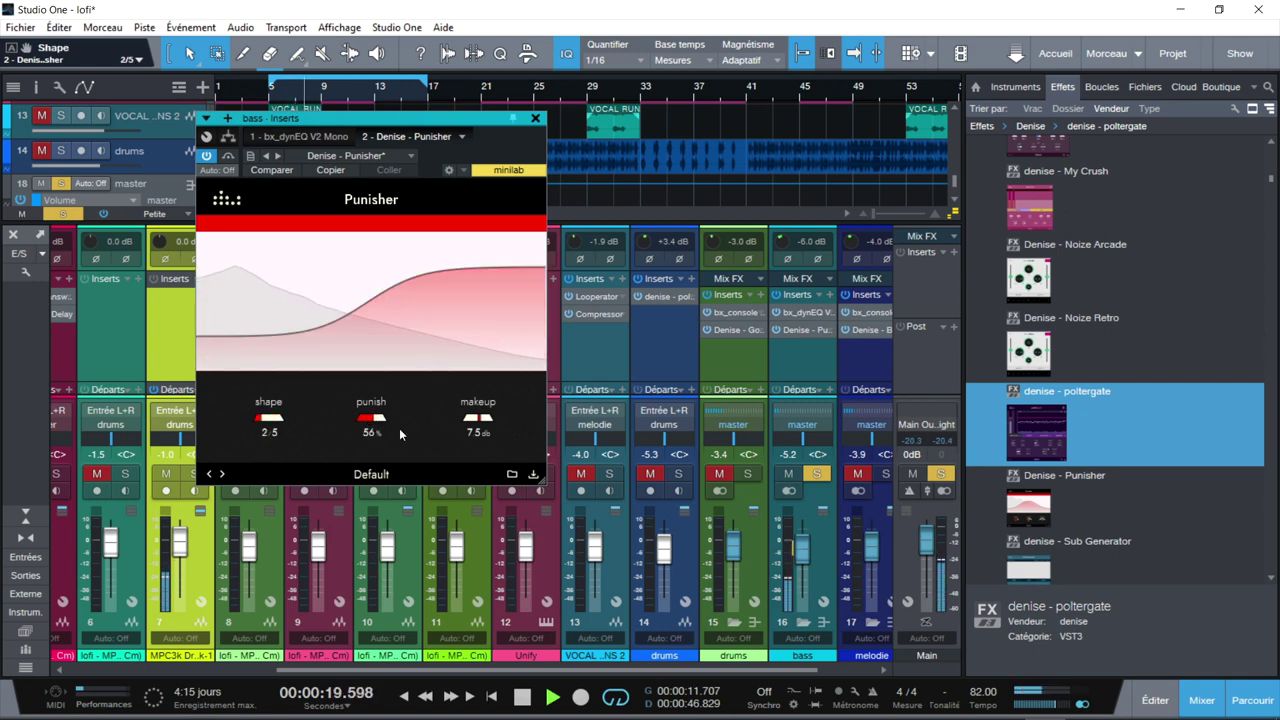
Set Punisher's punish to 69% and makeup to 15.1 dB, clearing the solos to try 17.3 dB in the full mix
{"action": "scroll", "coordinate": [404, 436], "scroll_direction": "up", "scroll_amount": 13}
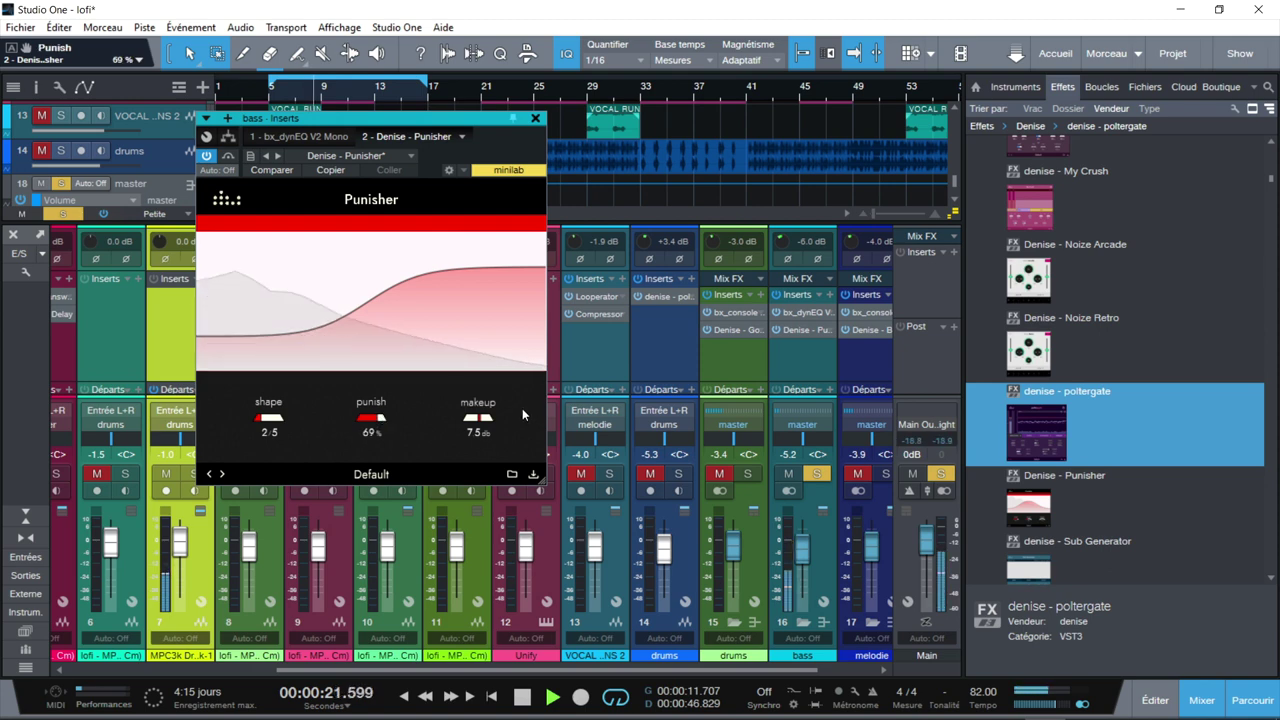
{"action": "scroll", "coordinate": [487, 418], "scroll_direction": "up", "scroll_amount": 10}
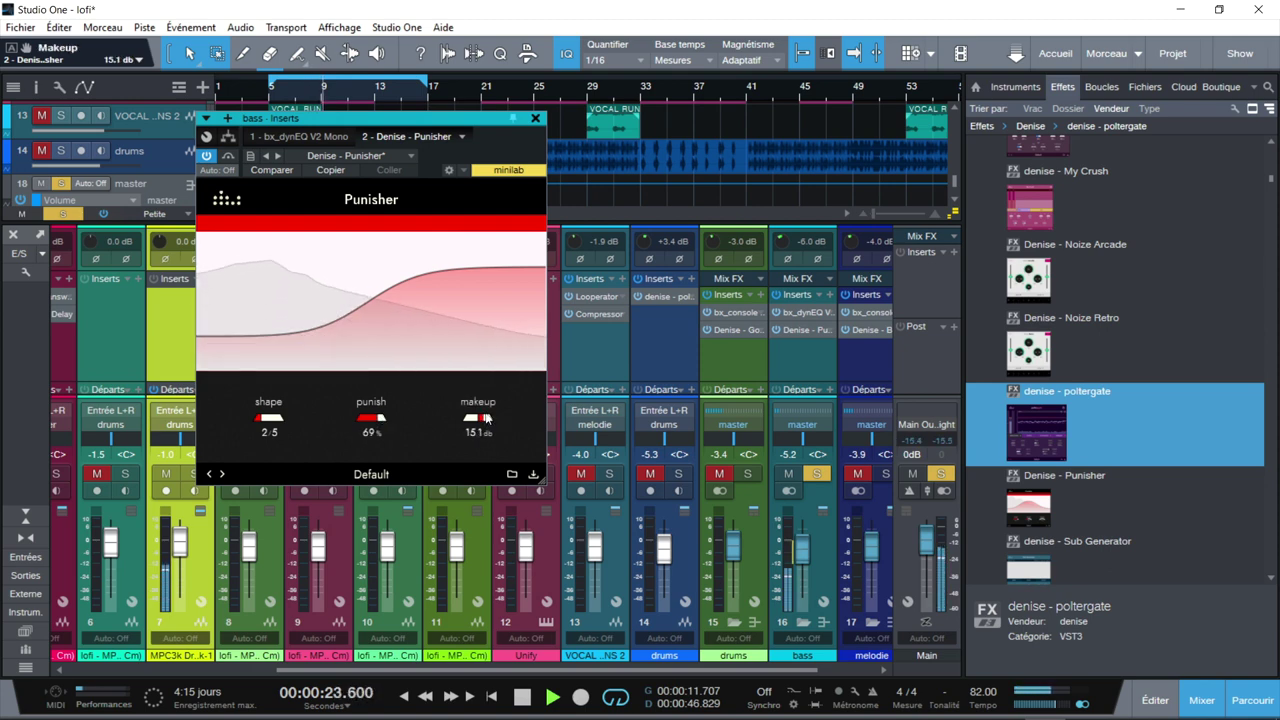
{"action": "left_click", "coordinate": [719, 473], "text": "shift"}
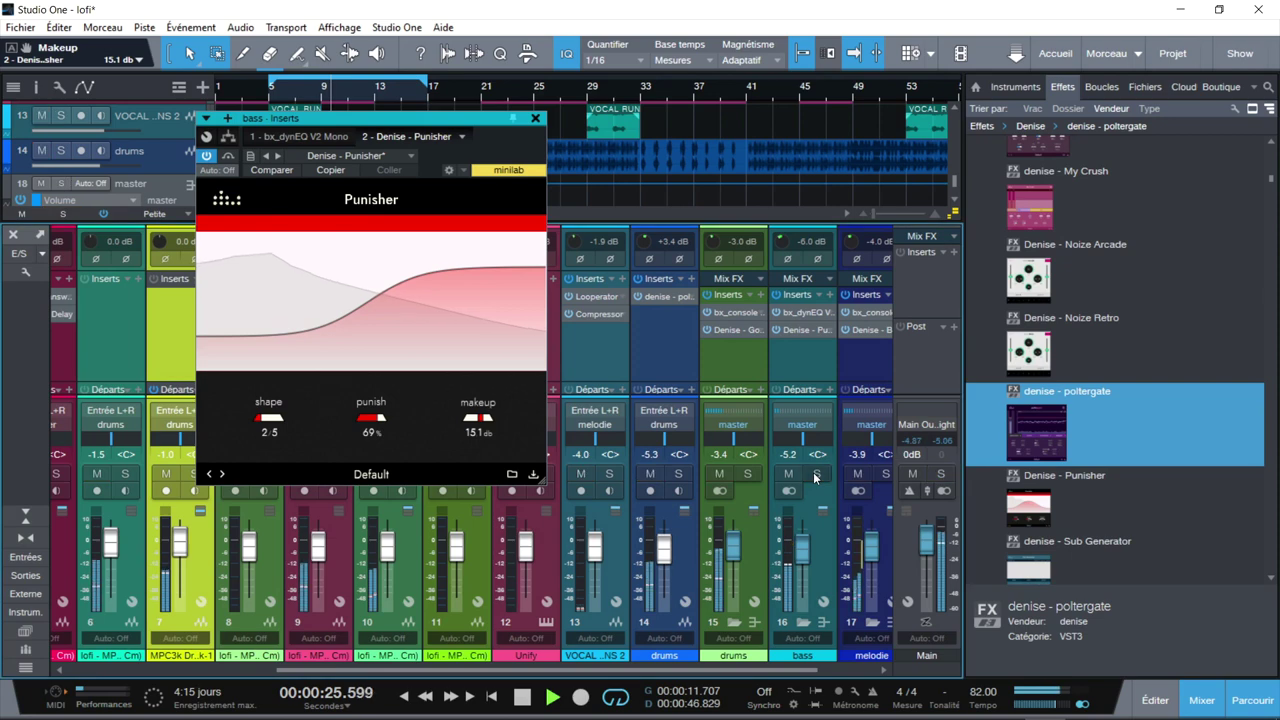
{"action": "scroll", "coordinate": [479, 422], "scroll_direction": "up", "scroll_amount": 3}
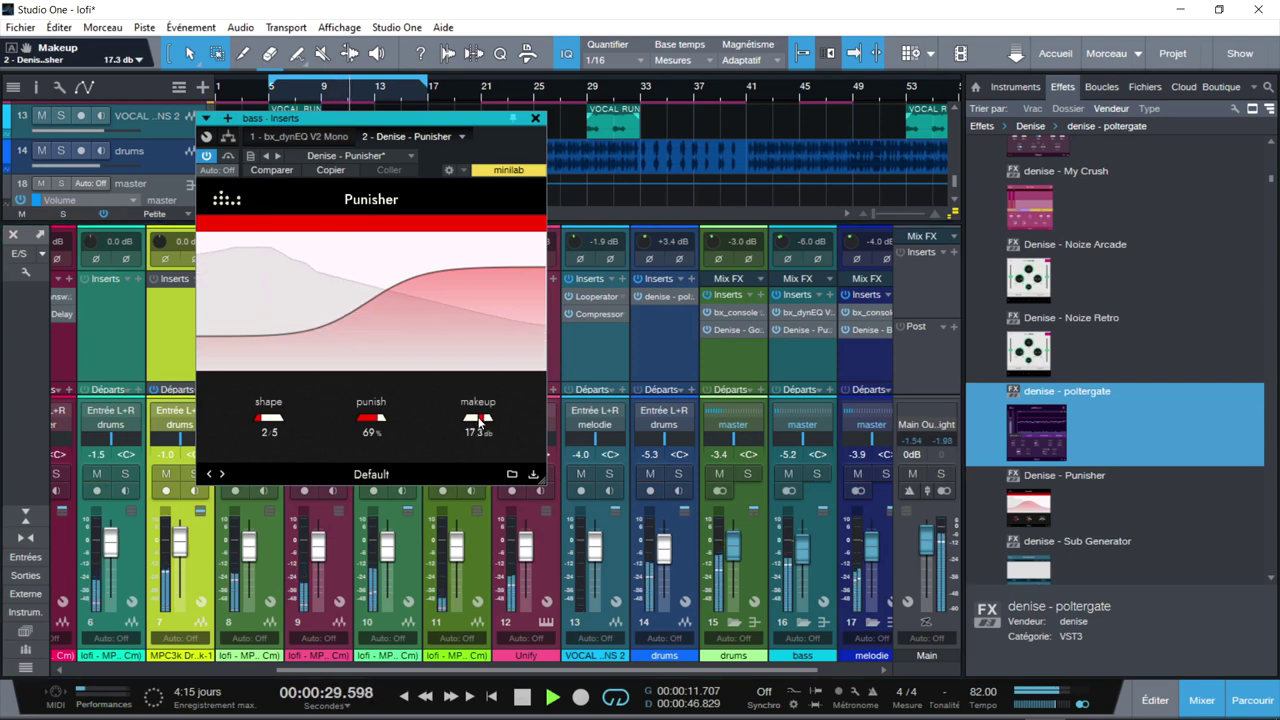
{"action": "scroll", "coordinate": [479, 424], "scroll_direction": "down", "scroll_amount": 3}
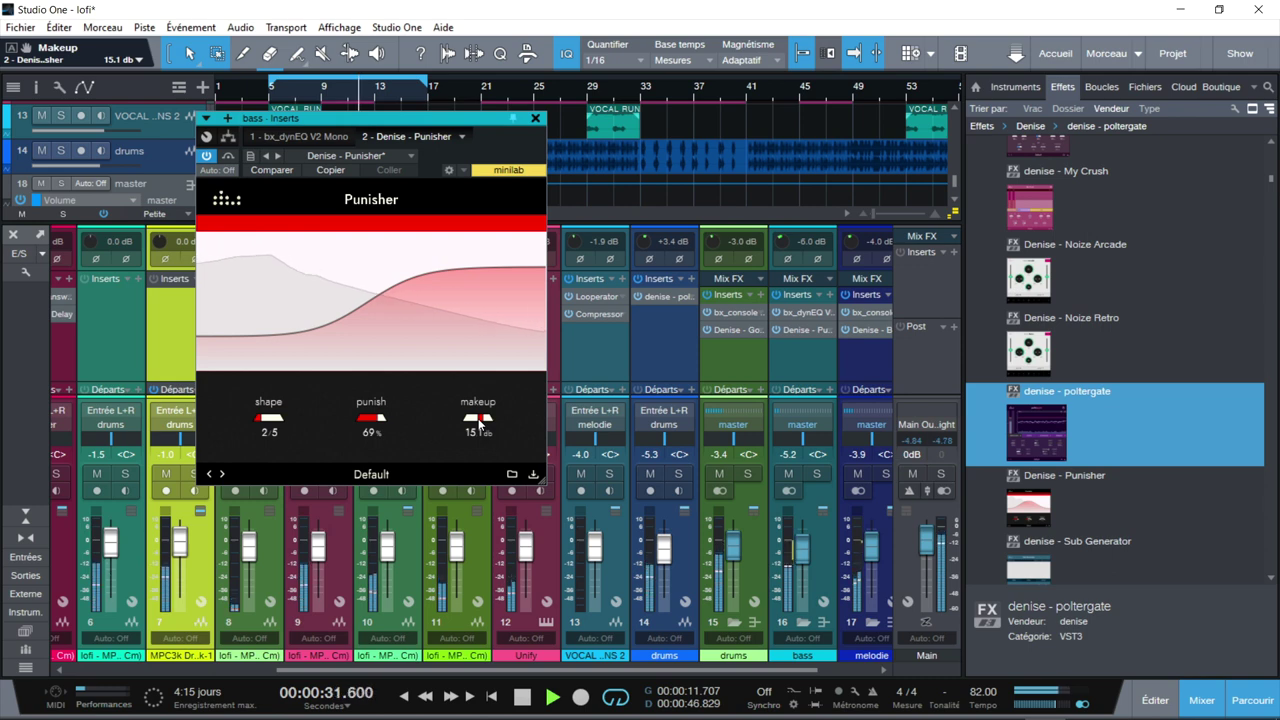
Listen to the drums and bass buses soloed together, and check the bass bus's bx_dynEQ V2 sidechain settings
{"action": "left_click", "coordinate": [750, 473]}
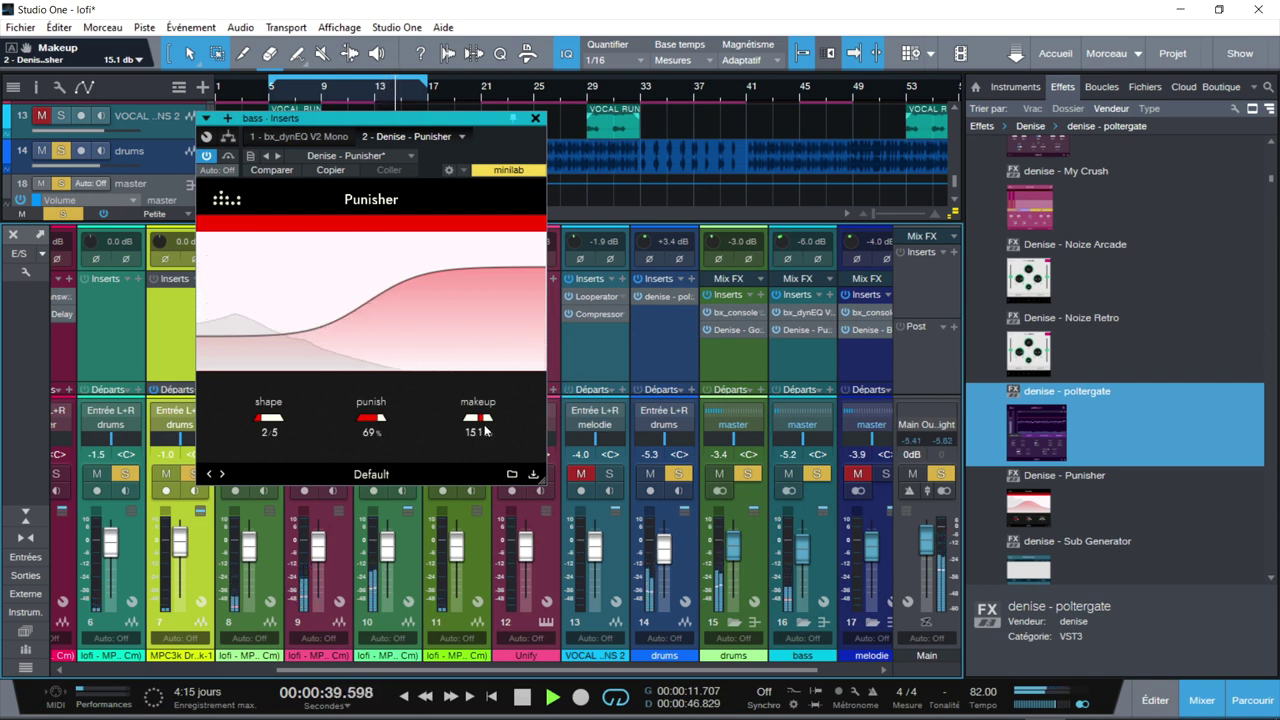
{"action": "left_click", "coordinate": [802, 312]}
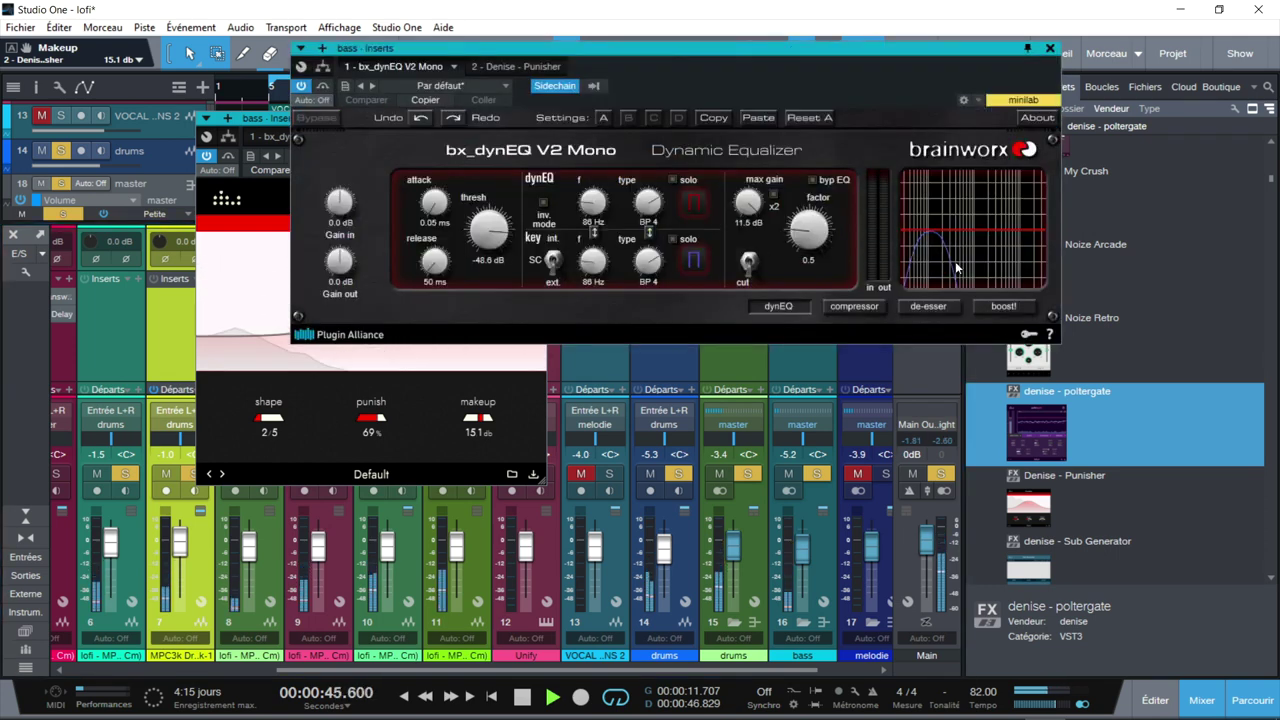
{"action": "left_click", "coordinate": [1049, 48]}
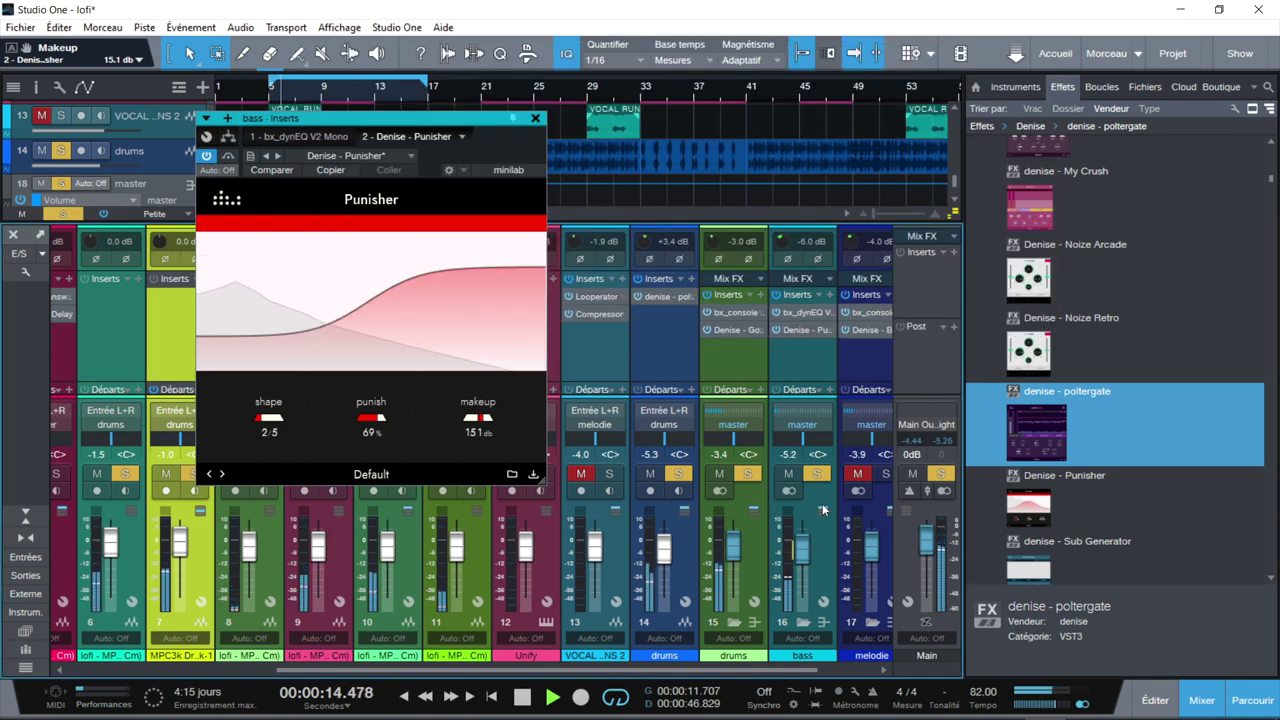
{"action": "key", "text": "space"}
Solo only the melodie bus and open its Bad Tape insert clear of the bus channels
{"action": "left_click_drag", "start_coordinate": [715, 679], "coordinate": [797, 672]}
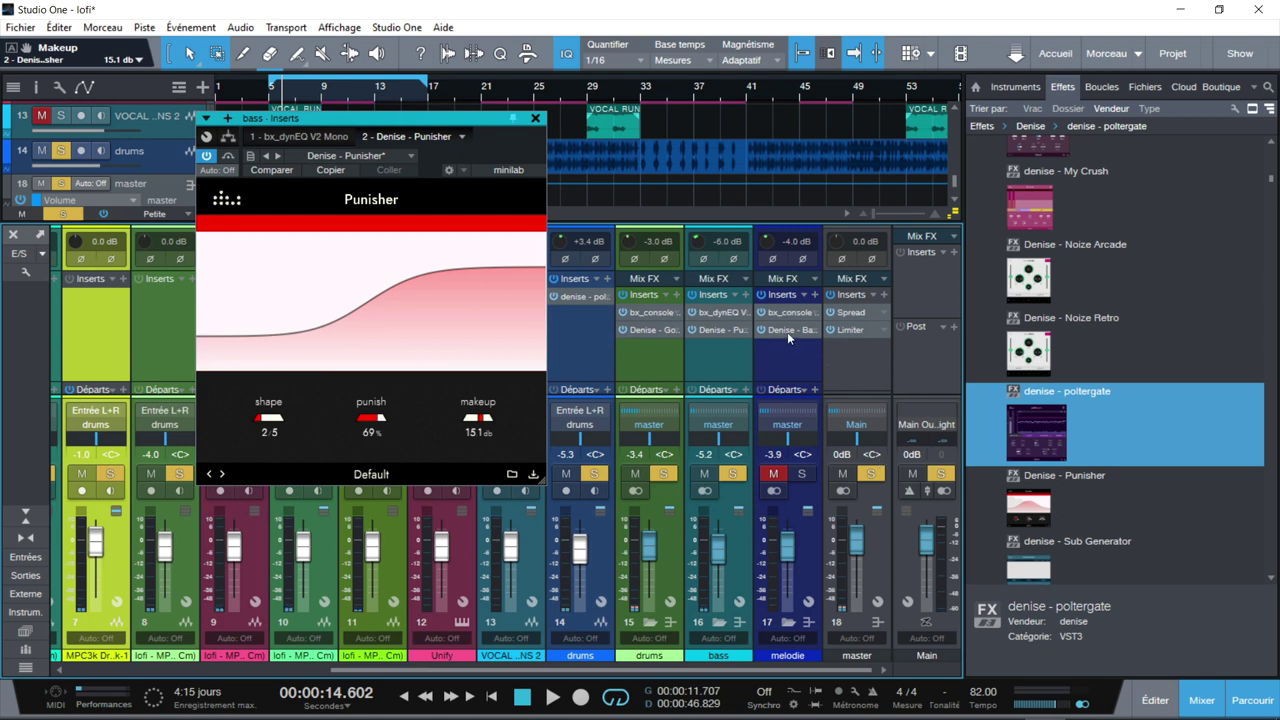
{"action": "left_click", "coordinate": [735, 476], "text": "alt"}
{"action": "left_click", "coordinate": [798, 477]}
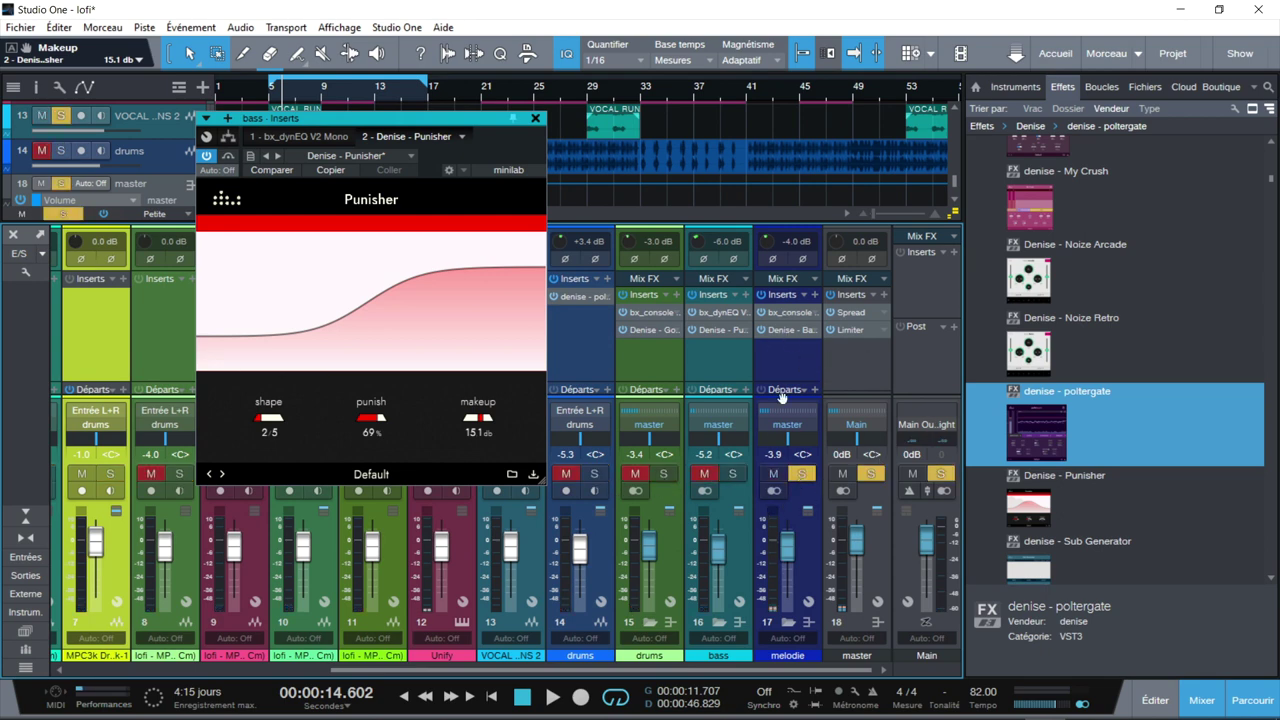
{"action": "left_click", "coordinate": [775, 331]}
{"action": "left_click_drag", "start_coordinate": [834, 69], "coordinate": [404, 88]}
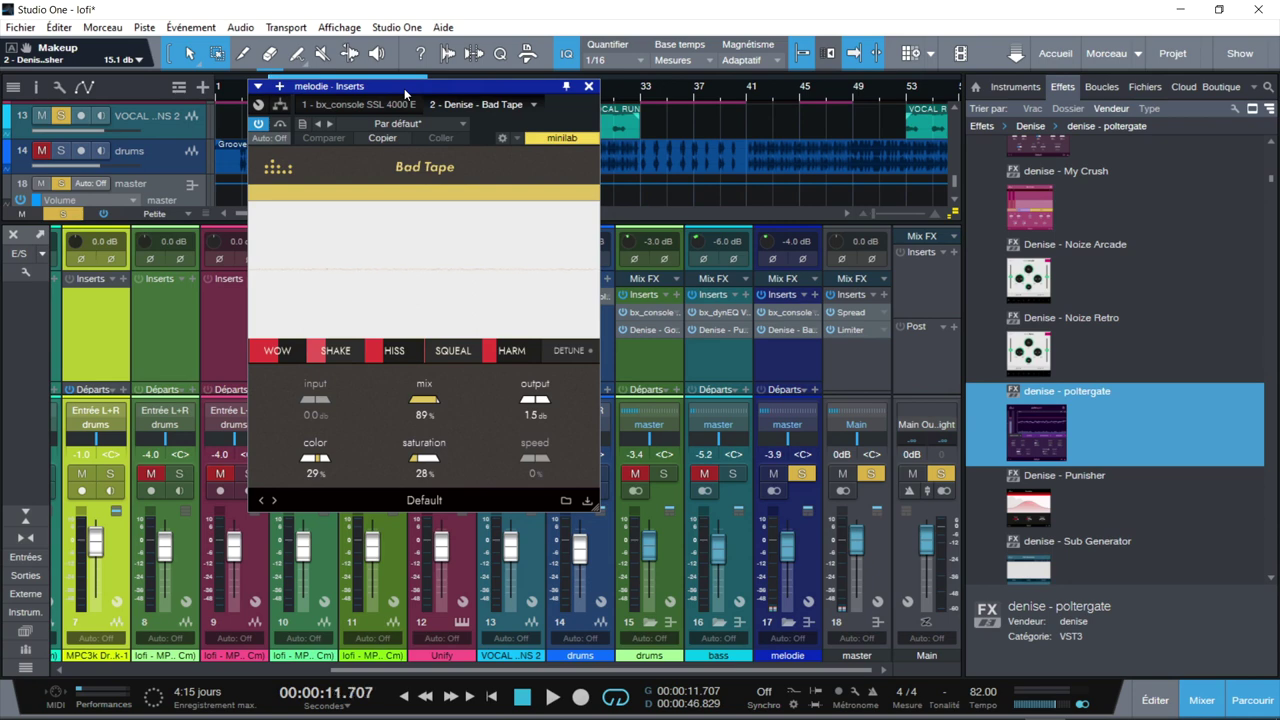
Play the soloed melodie bus and compare it with Bad Tape bypassed and re-enabled
{"action": "key", "text": "space"}
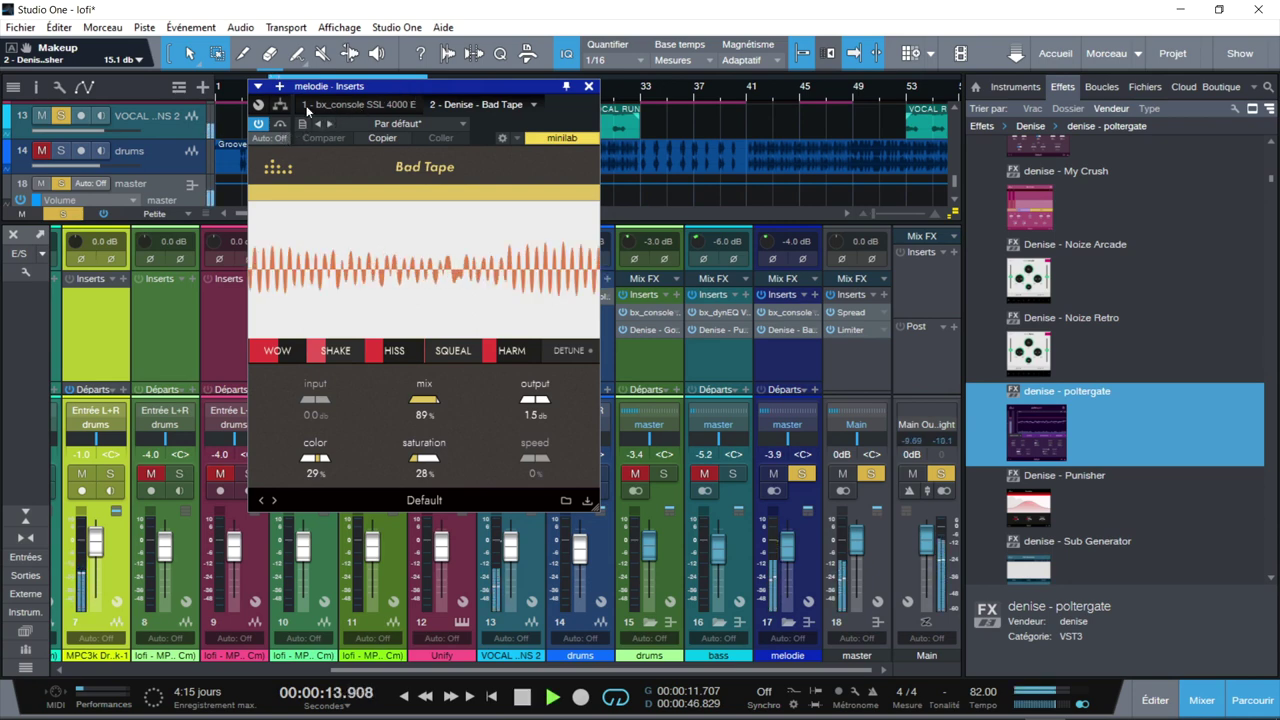
{"action": "left_click_drag", "start_coordinate": [311, 90], "coordinate": [370, 100]}
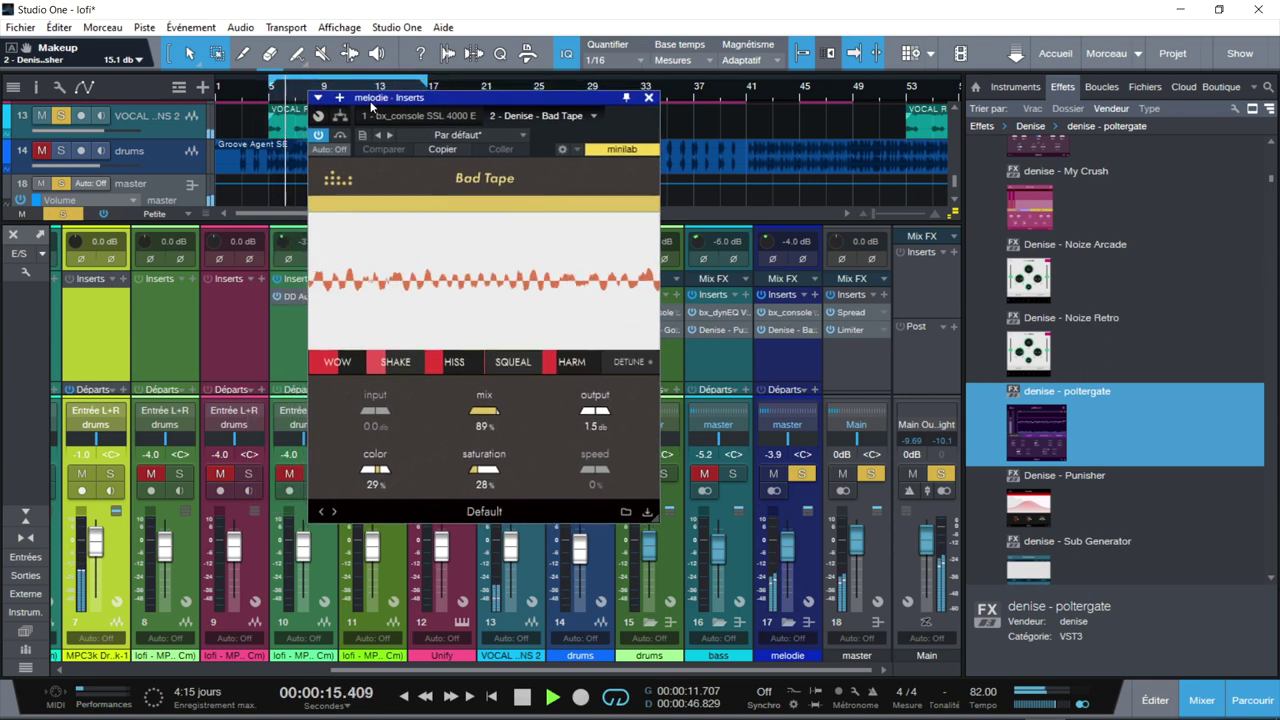
{"action": "left_click", "coordinate": [320, 136]}
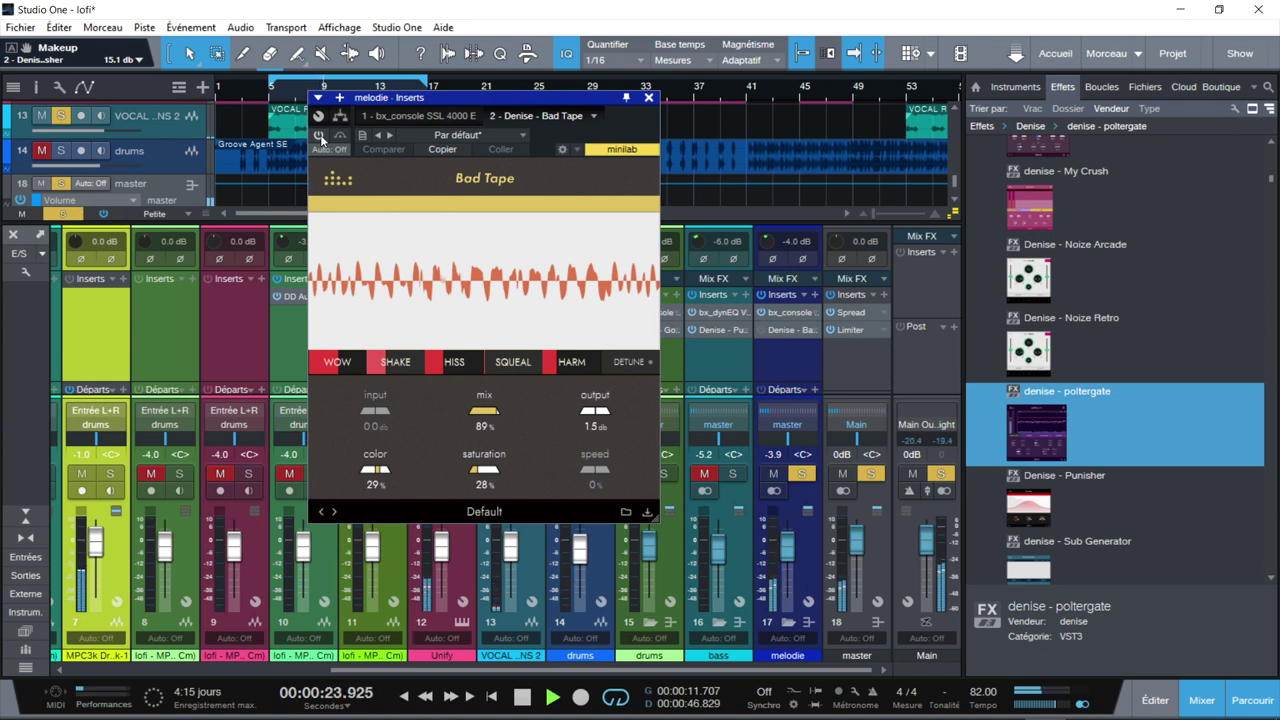
{"action": "left_click", "coordinate": [320, 136]}
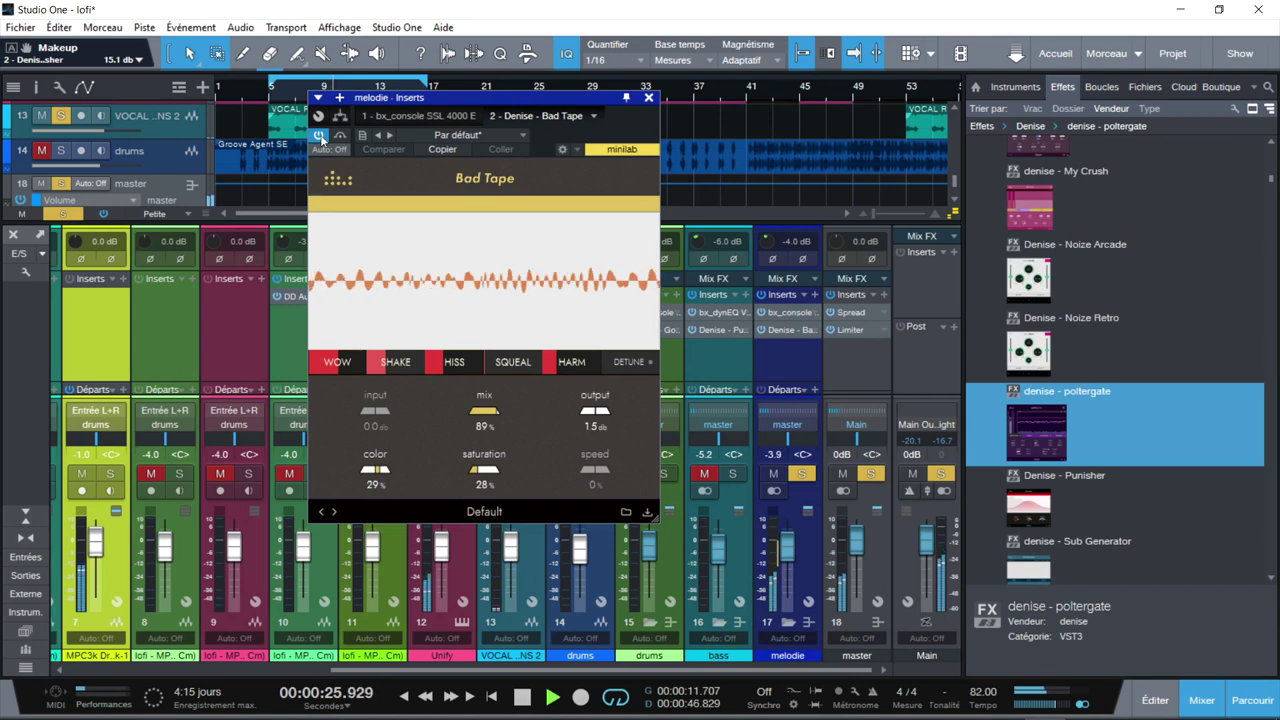
Try Bad Tape's wow at 85%, shake at 60% and harm at 12%, and switch detune on and off
{"action": "scroll", "coordinate": [347, 376], "scroll_direction": "up", "scroll_amount": 4}
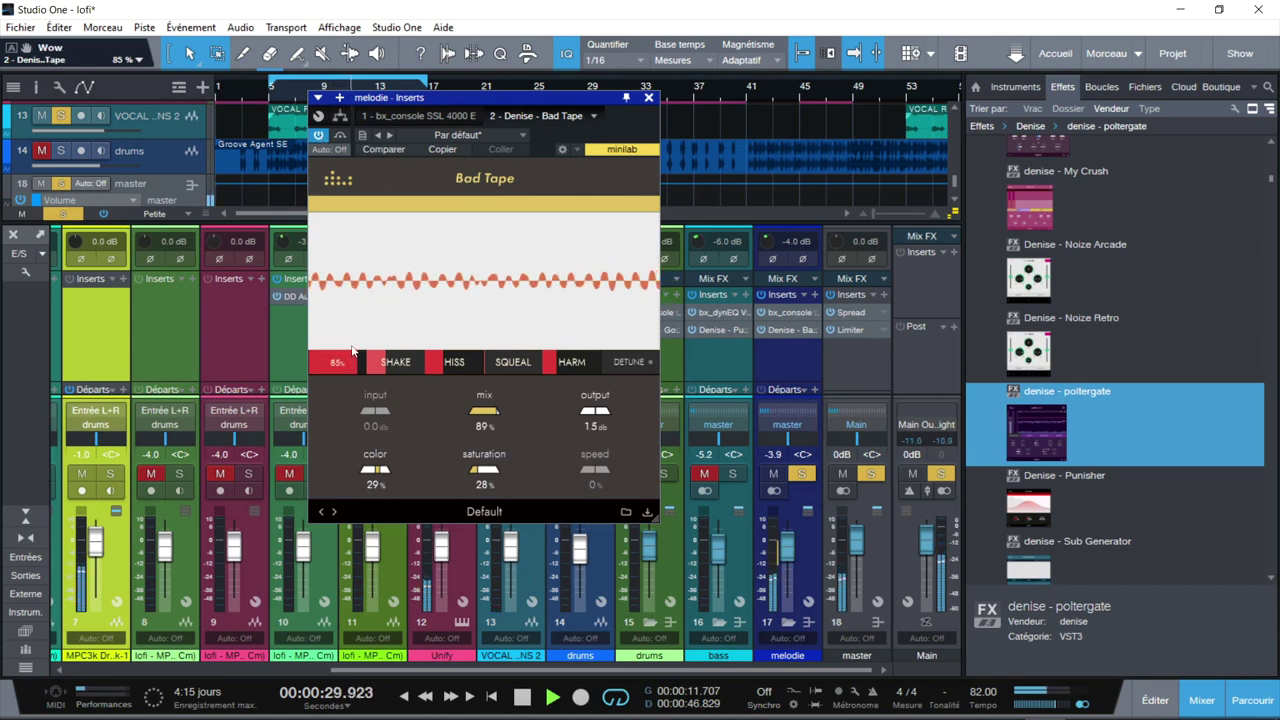
{"action": "left_click_drag", "start_coordinate": [352, 356], "coordinate": [397, 354]}
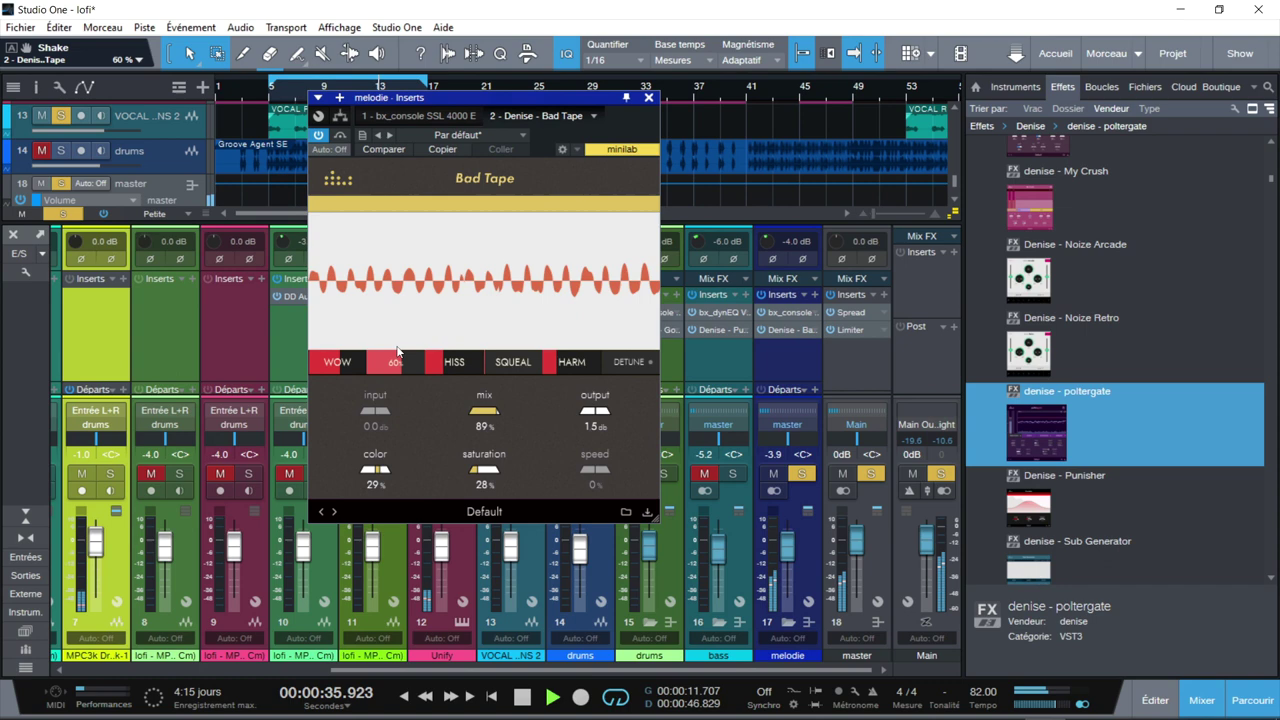
{"action": "left_click_drag", "start_coordinate": [395, 365], "coordinate": [556, 371]}
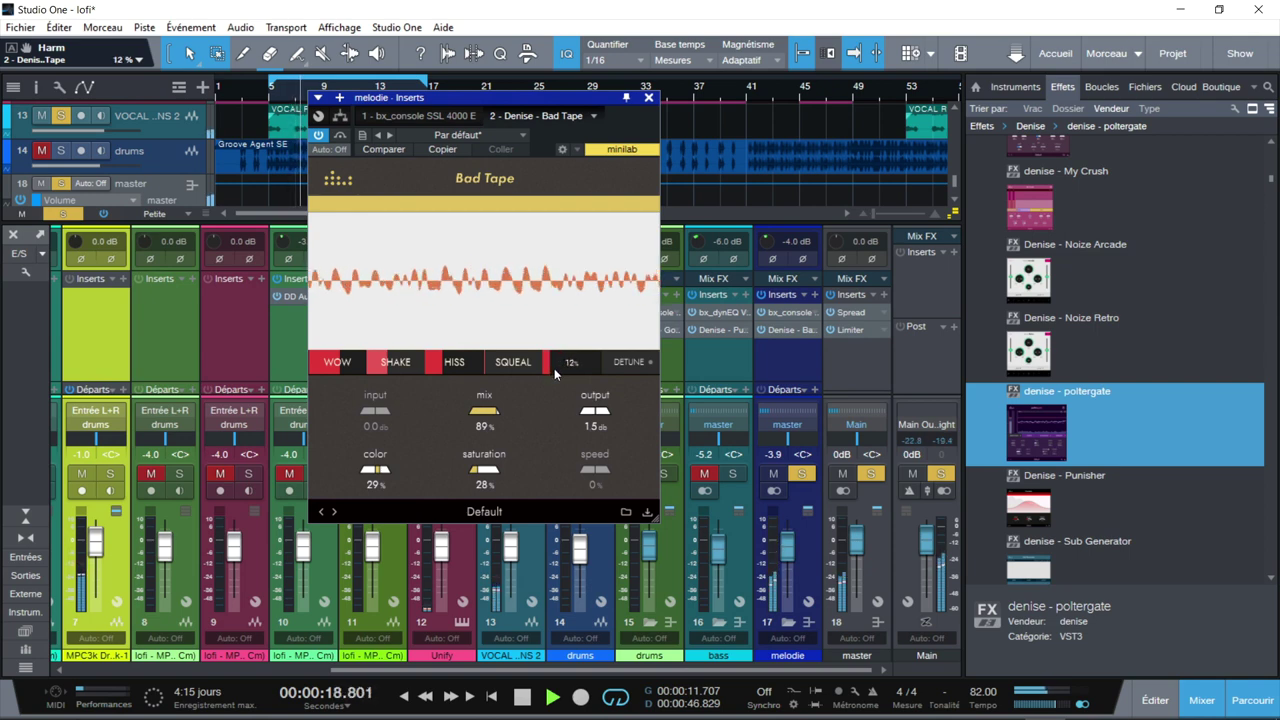
{"action": "left_click", "coordinate": [622, 364]}
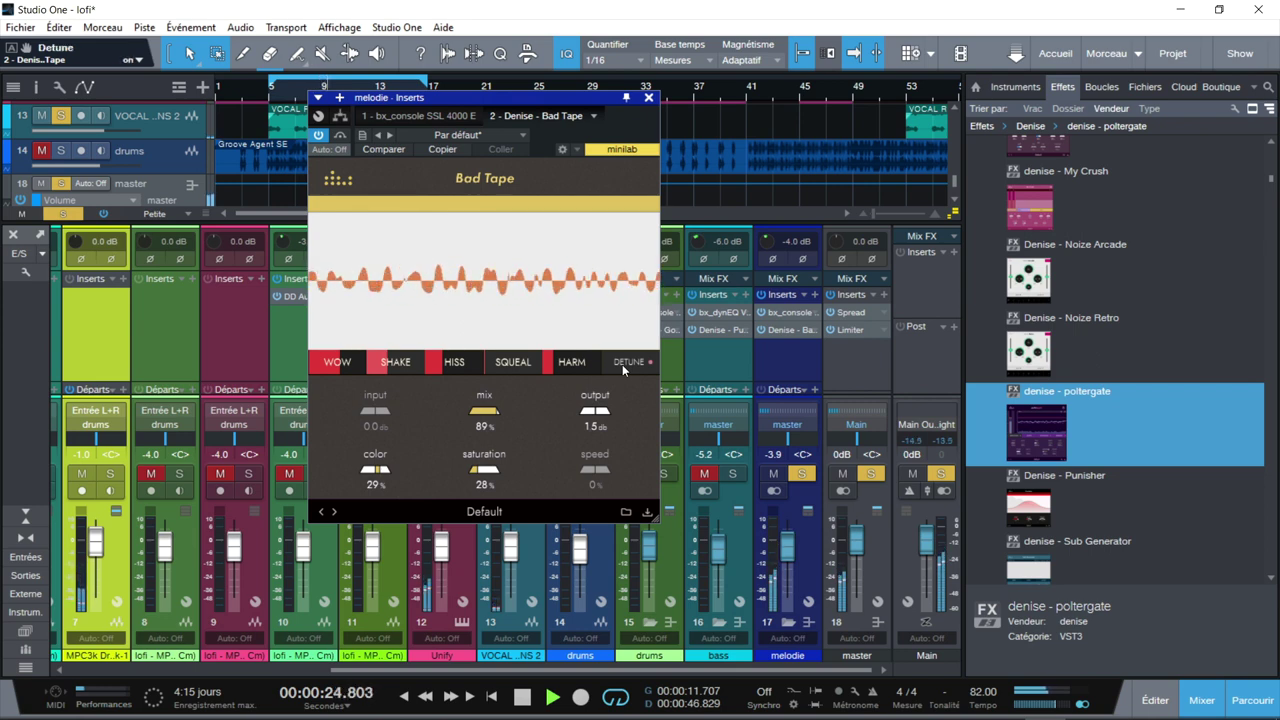
{"action": "left_click", "coordinate": [622, 364]}
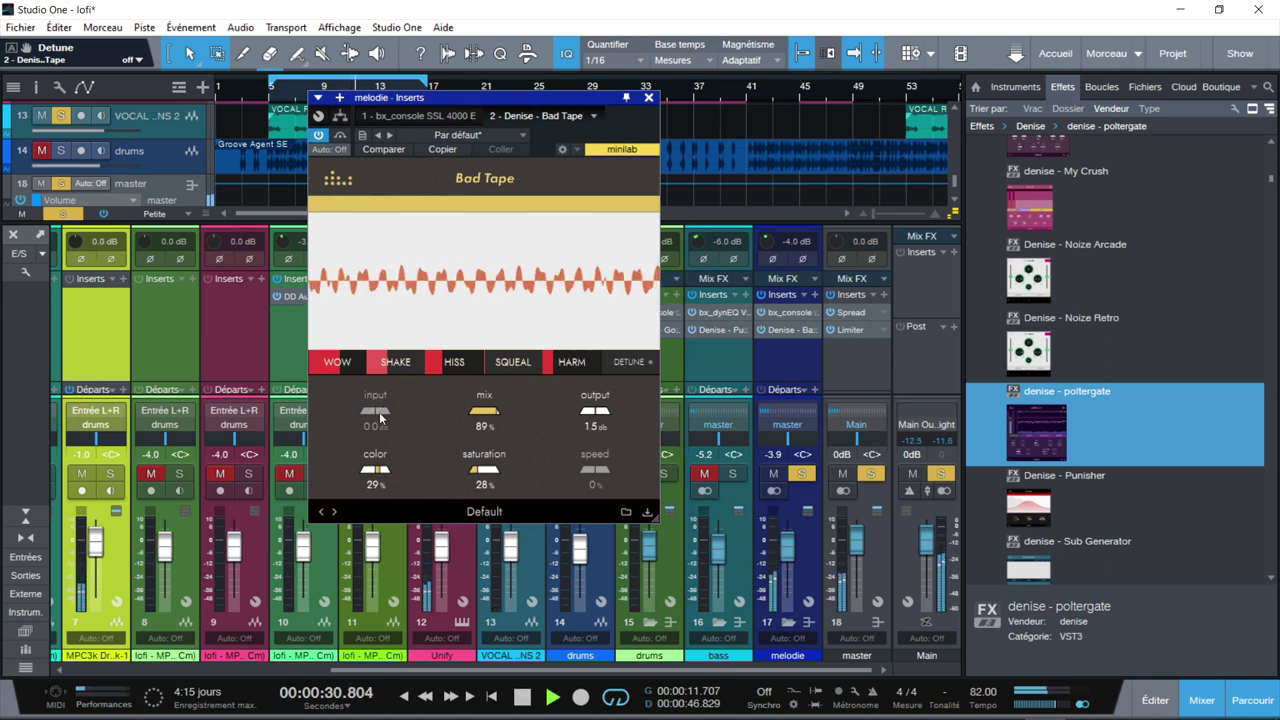
Set Bad Tape's input to -1.1 dB and mix to 59%, trying color at -100% before setting it to 20% with saturation about 38%
{"action": "left_click_drag", "start_coordinate": [372, 417], "coordinate": [375, 417]}
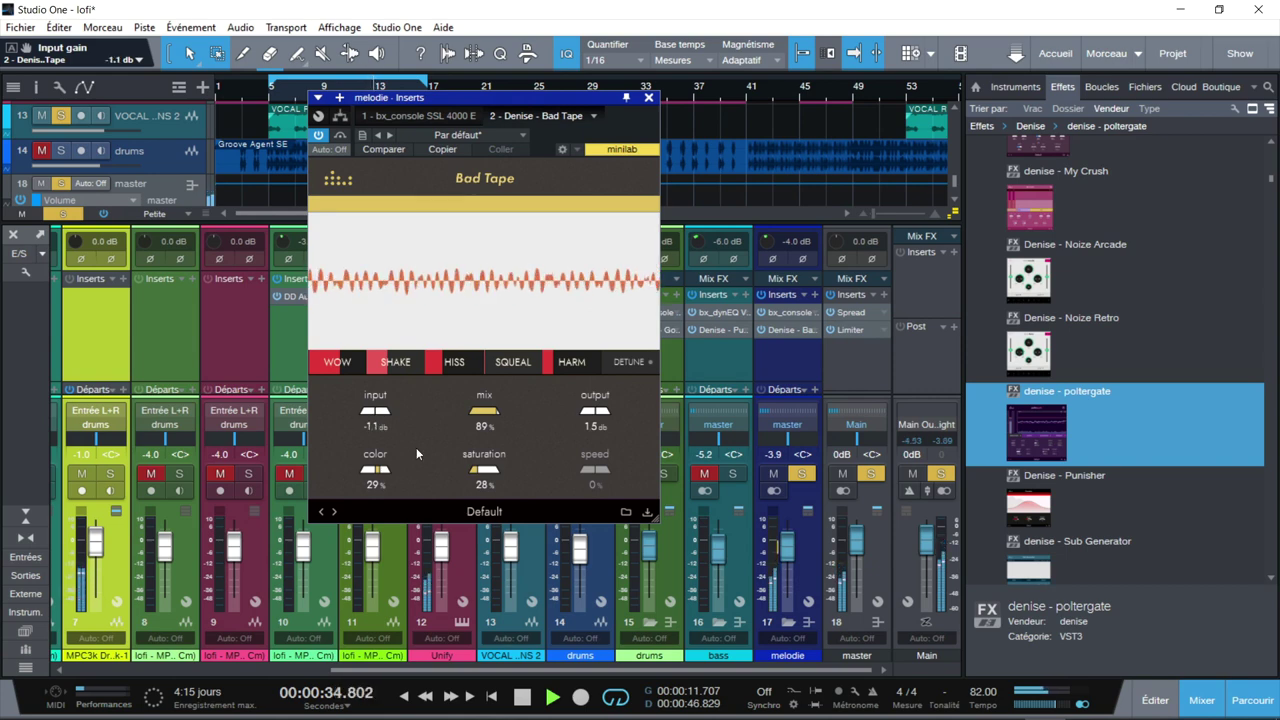
{"action": "mouse_move", "coordinate": [486, 418]}
{"action": "left_mouse_down"}
{"action": "mouse_move", "coordinate": [467, 479]}
{"action": "mouse_move", "coordinate": [474, 427]}
{"action": "left_mouse_up"}
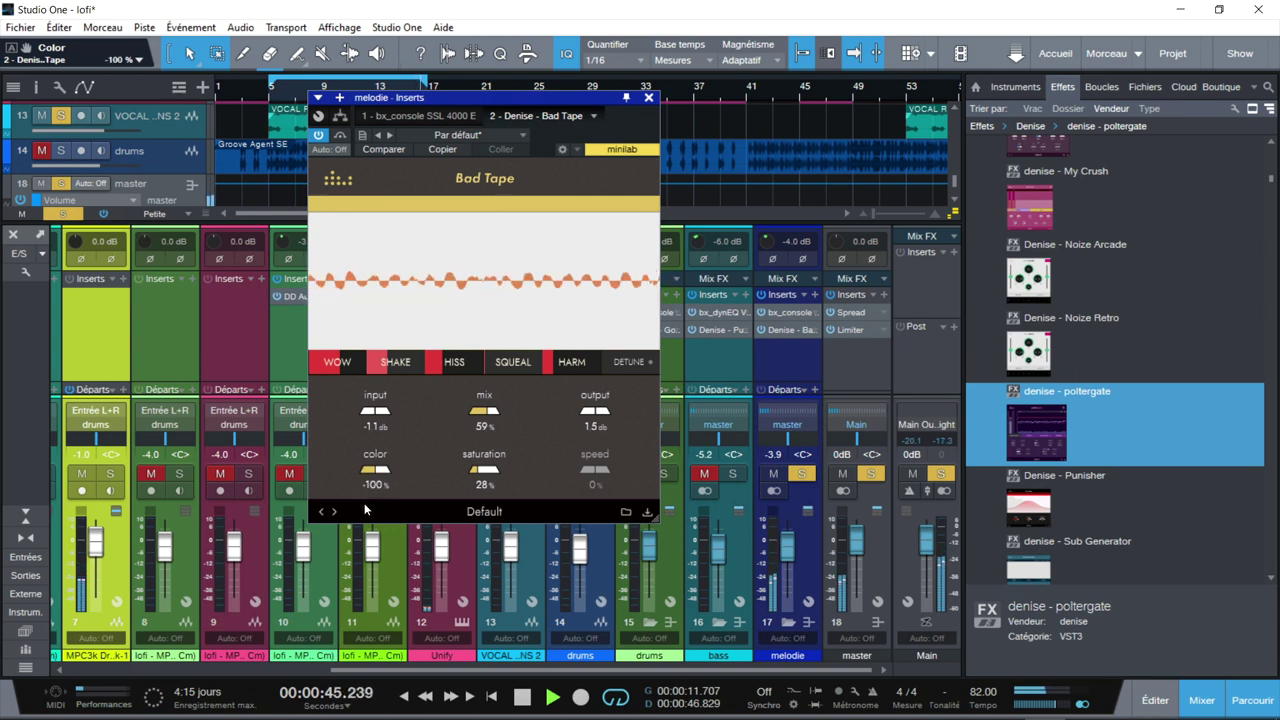
{"action": "left_click_drag", "start_coordinate": [376, 456], "coordinate": [376, 476]}
{"action": "mouse_move", "coordinate": [487, 473]}
{"action": "left_mouse_down"}
{"action": "mouse_move", "coordinate": [487, 452]}
{"action": "mouse_move", "coordinate": [487, 474]}
{"action": "left_mouse_up"}
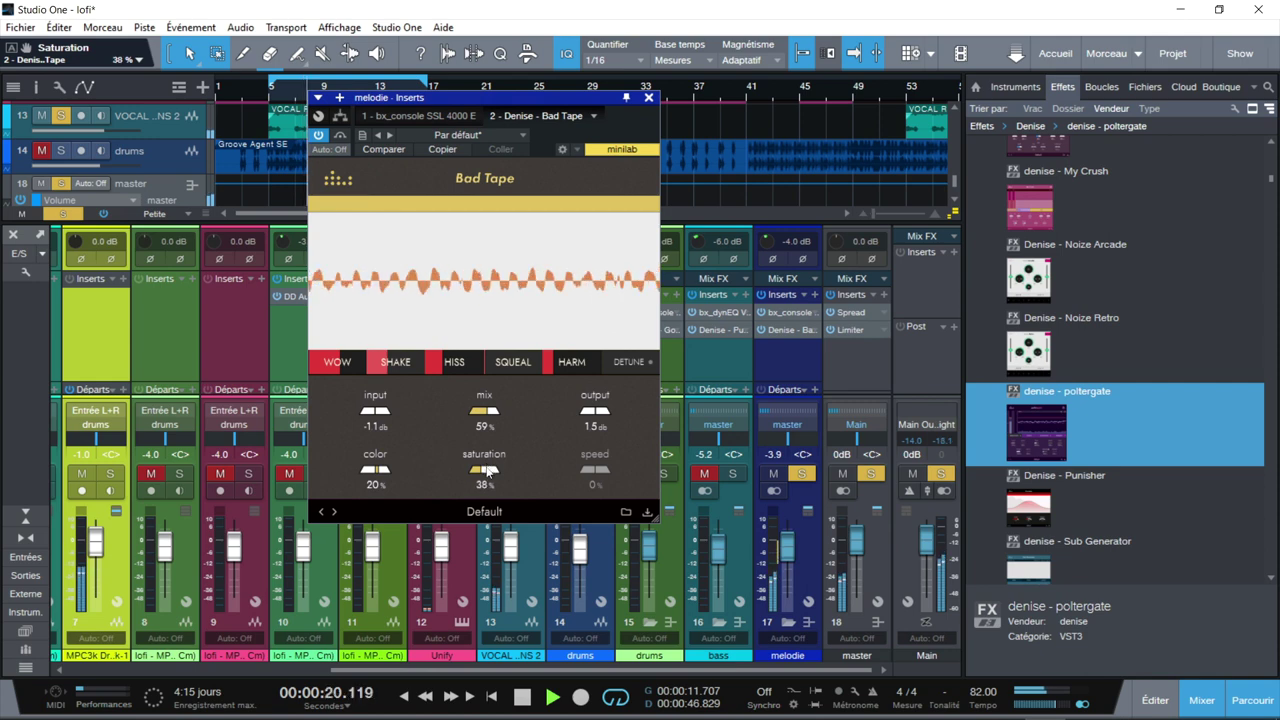
Try Bad Tape's speed at -33% and -69%, return it to 0%, and set color to 33%
{"action": "left_click_drag", "start_coordinate": [589, 469], "coordinate": [592, 461]}
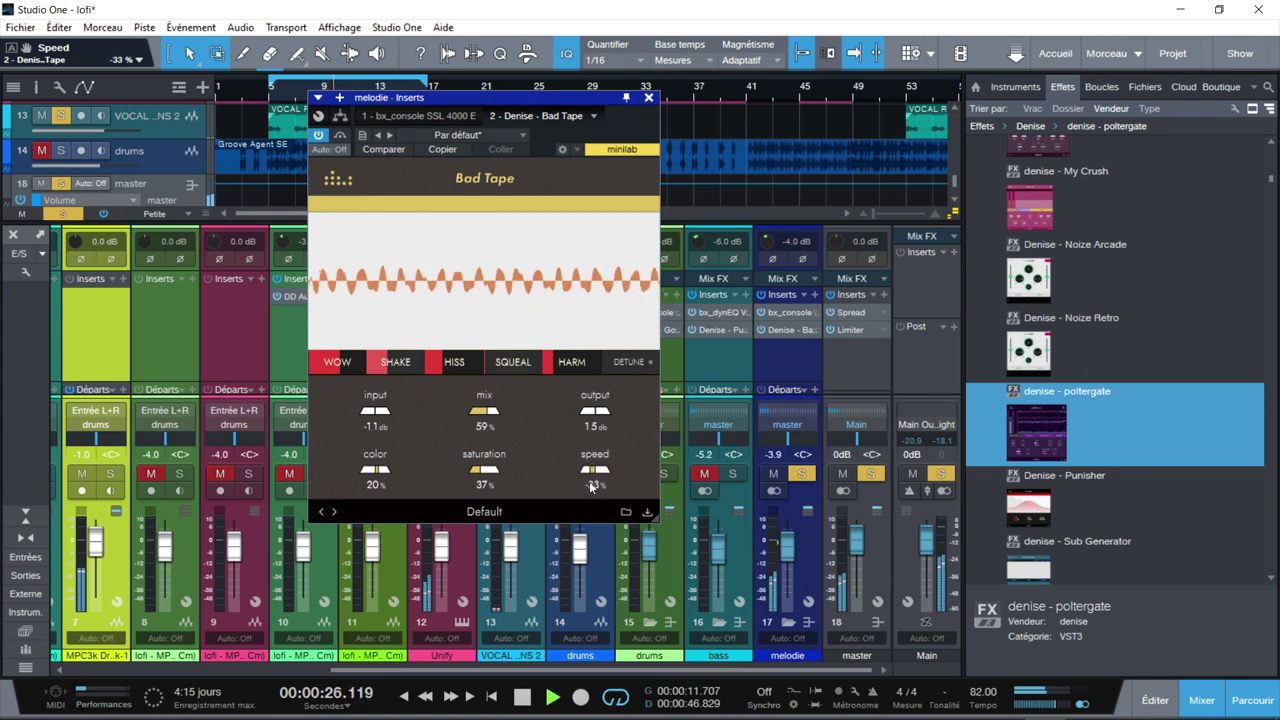
{"action": "left_click_drag", "start_coordinate": [591, 485], "coordinate": [590, 491]}
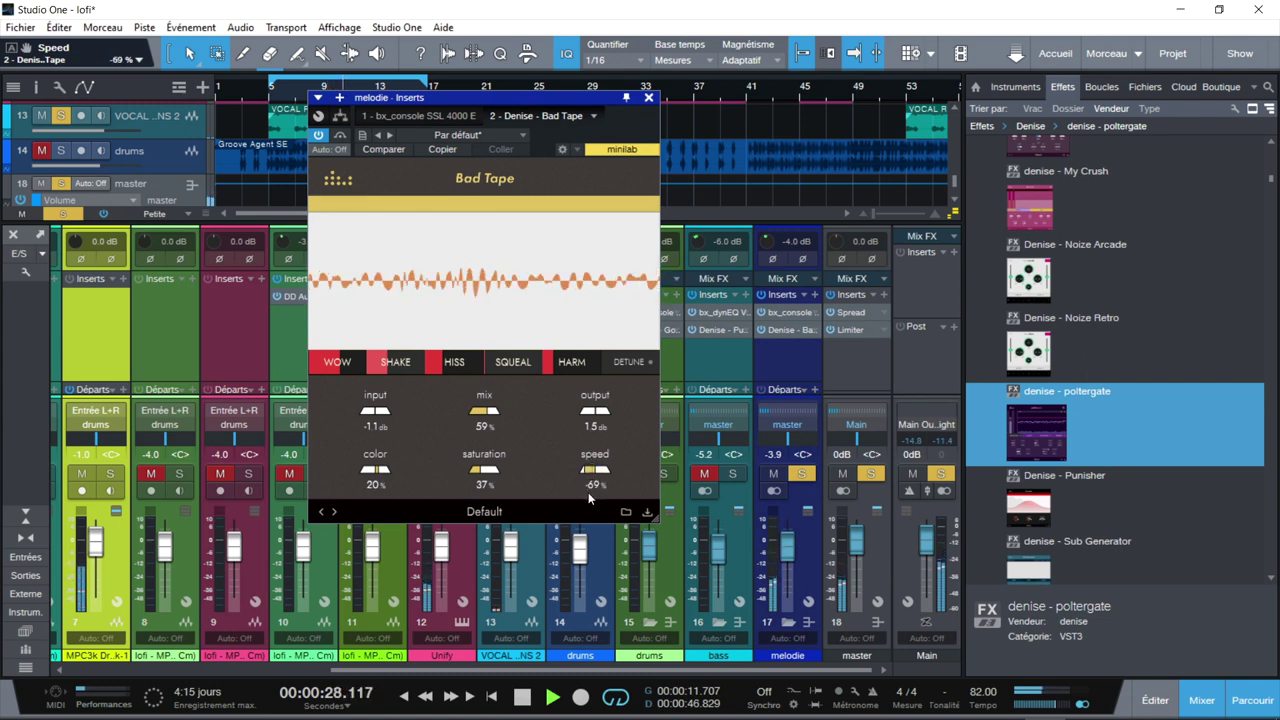
{"action": "left_click_drag", "start_coordinate": [588, 492], "coordinate": [592, 477]}
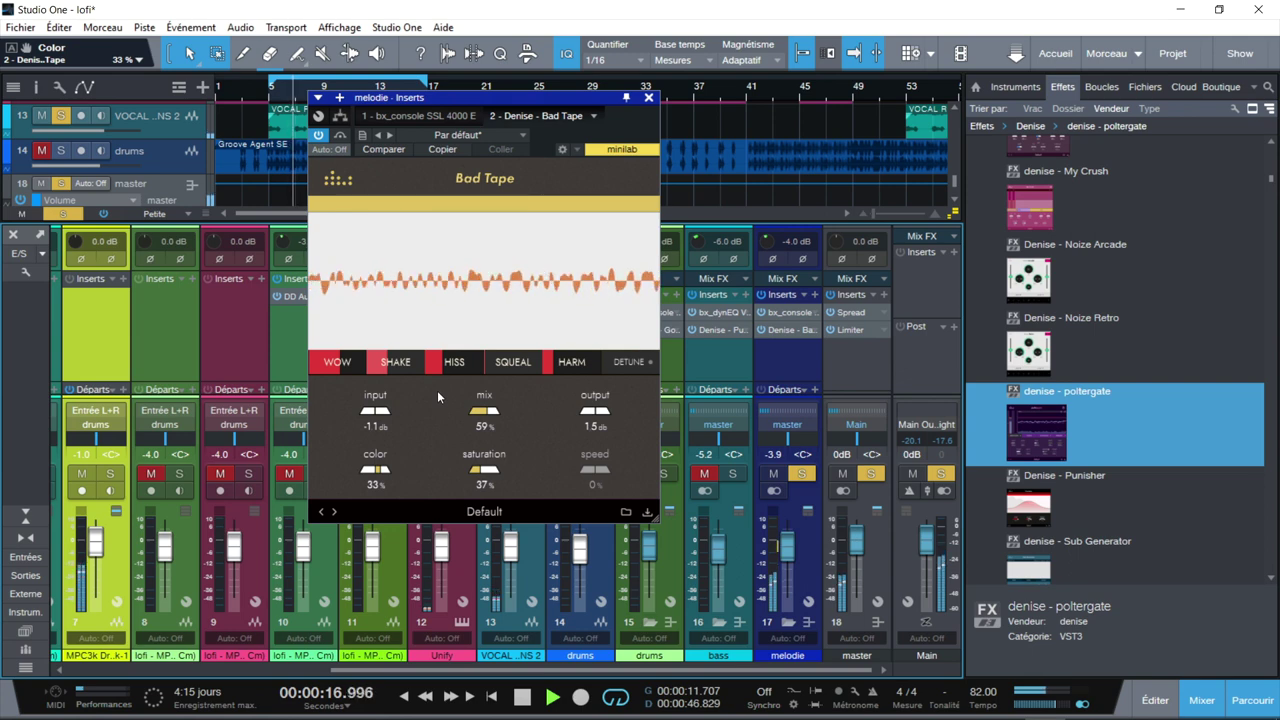
Clear the melodie bus solo, raise Bad Tape's wow, set saturation to 46% and output to 4.7 dB, and close the plug-in
{"action": "left_click", "coordinate": [802, 474]}
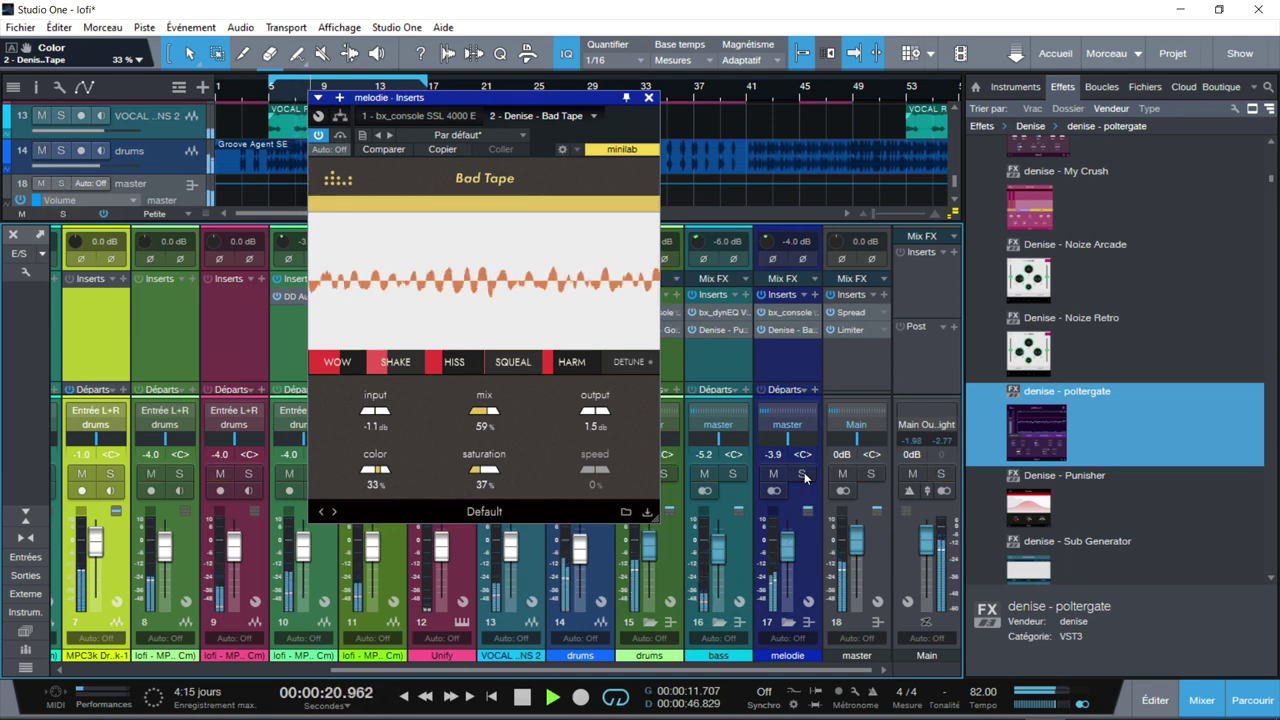
{"action": "left_click_drag", "start_coordinate": [488, 477], "coordinate": [488, 472]}
{"action": "left_click_drag", "start_coordinate": [601, 418], "coordinate": [602, 414]}
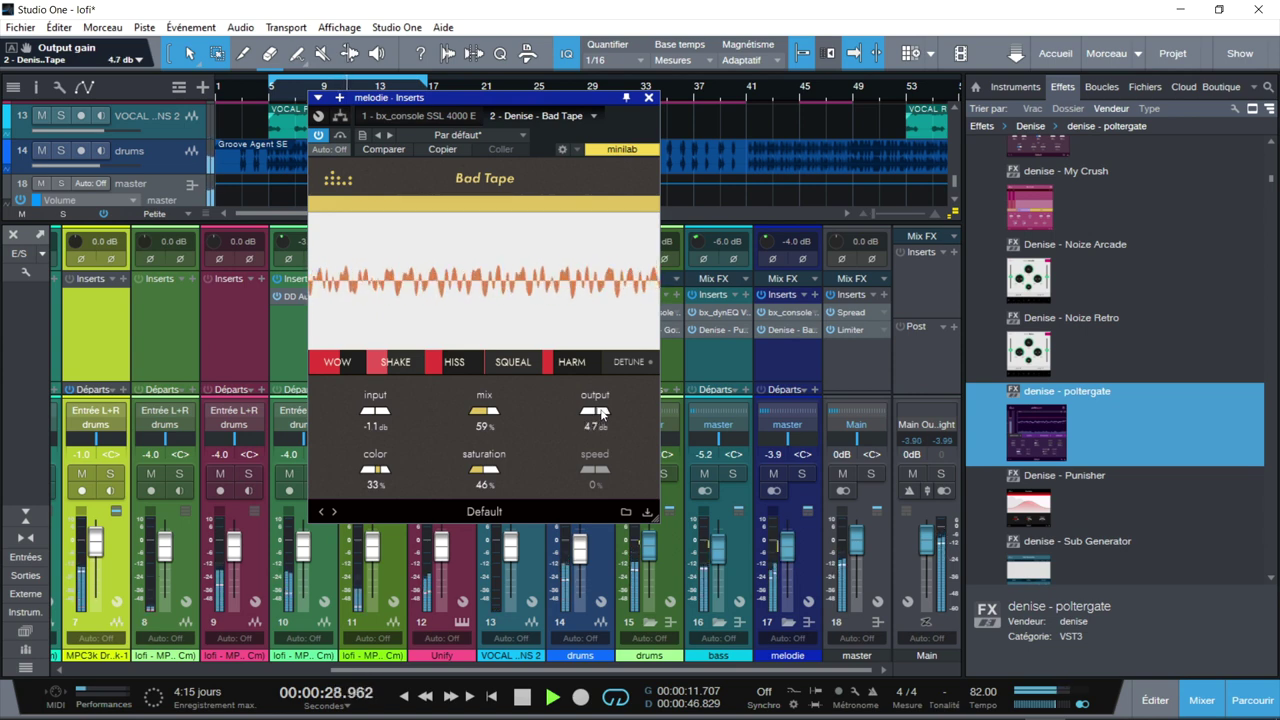
{"action": "left_click_drag", "start_coordinate": [344, 362], "coordinate": [344, 360]}
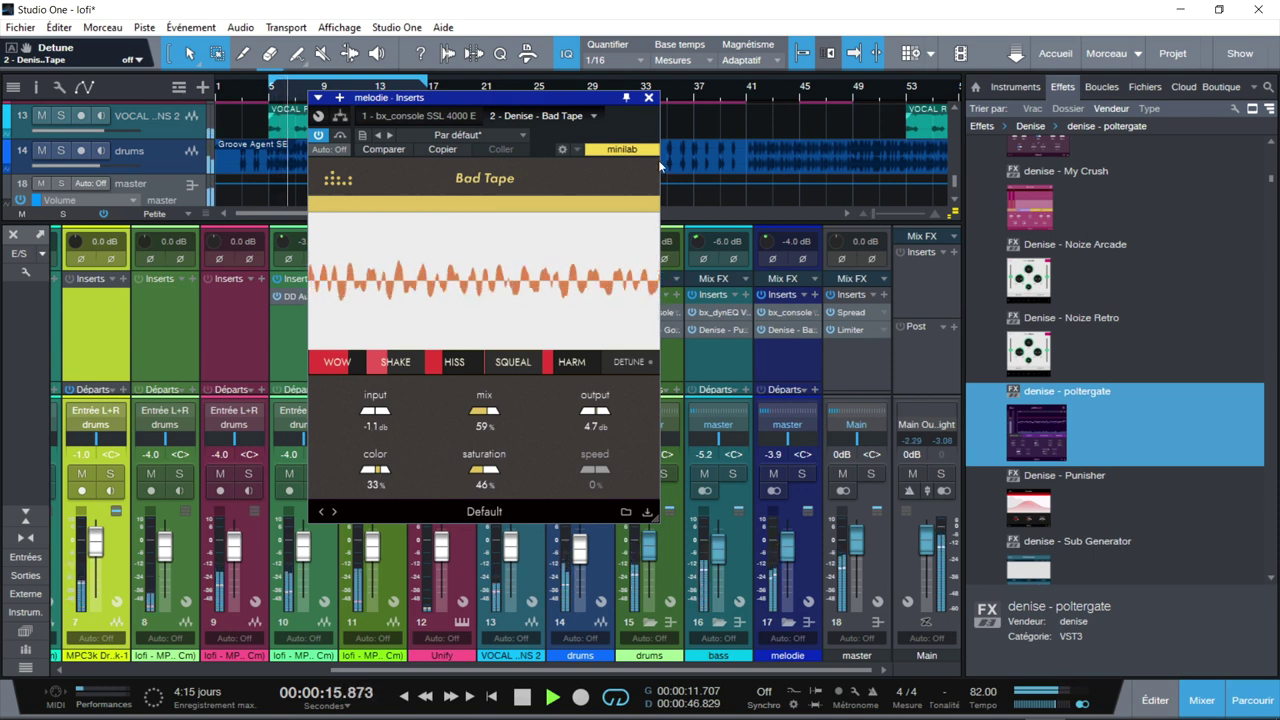
{"action": "left_click", "coordinate": [648, 97]}
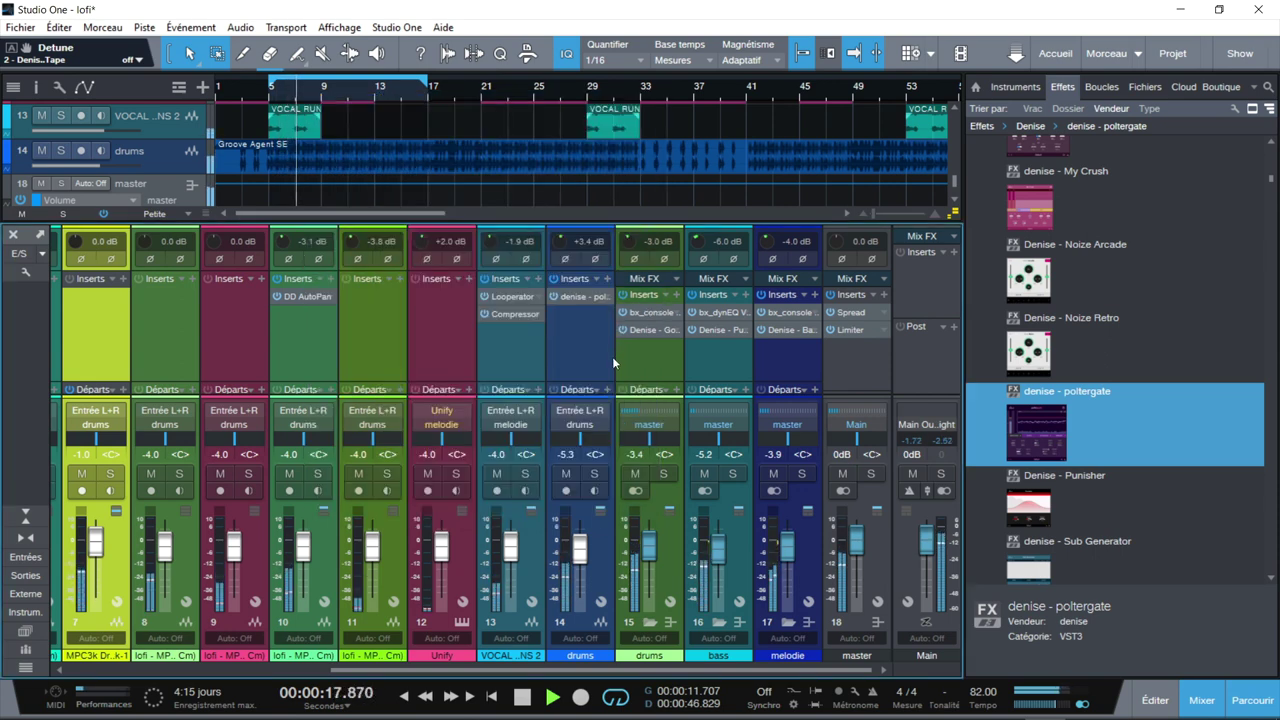
Solo the drums bus and isolate its drums channel to compare poltergate bypassed and active
{"action": "left_click", "coordinate": [664, 474]}
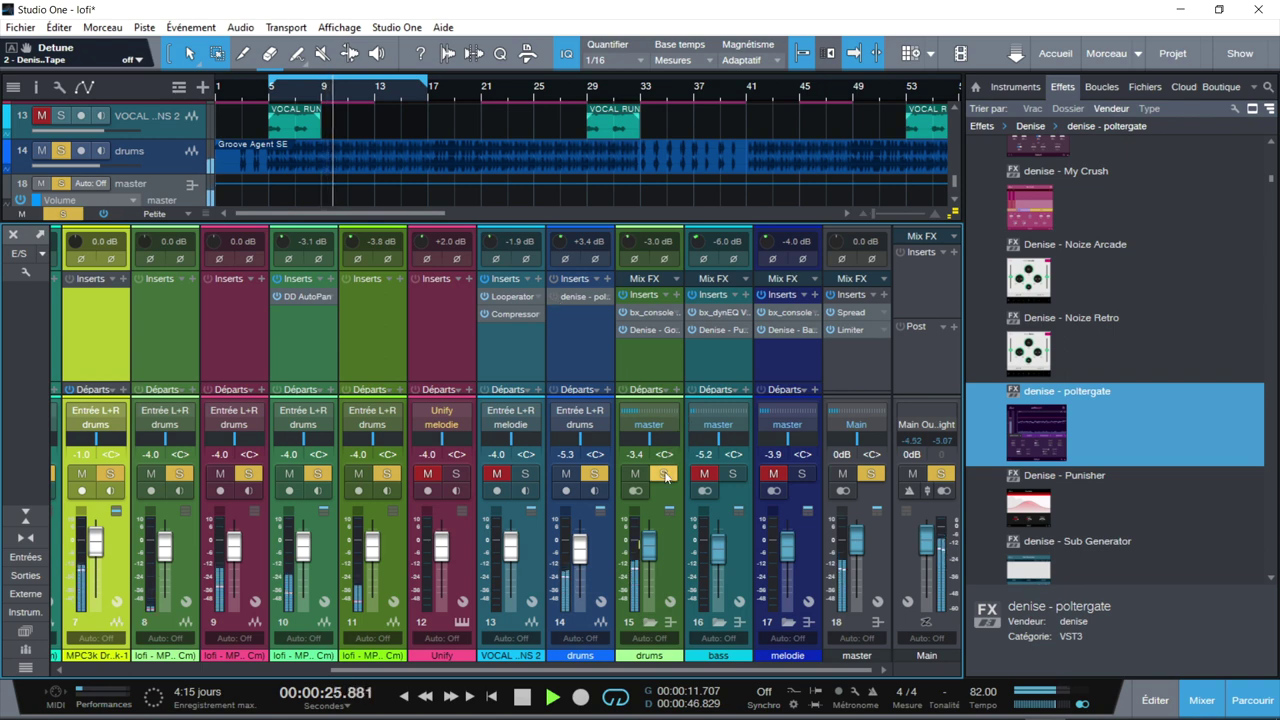
{"action": "left_click", "coordinate": [596, 475]}
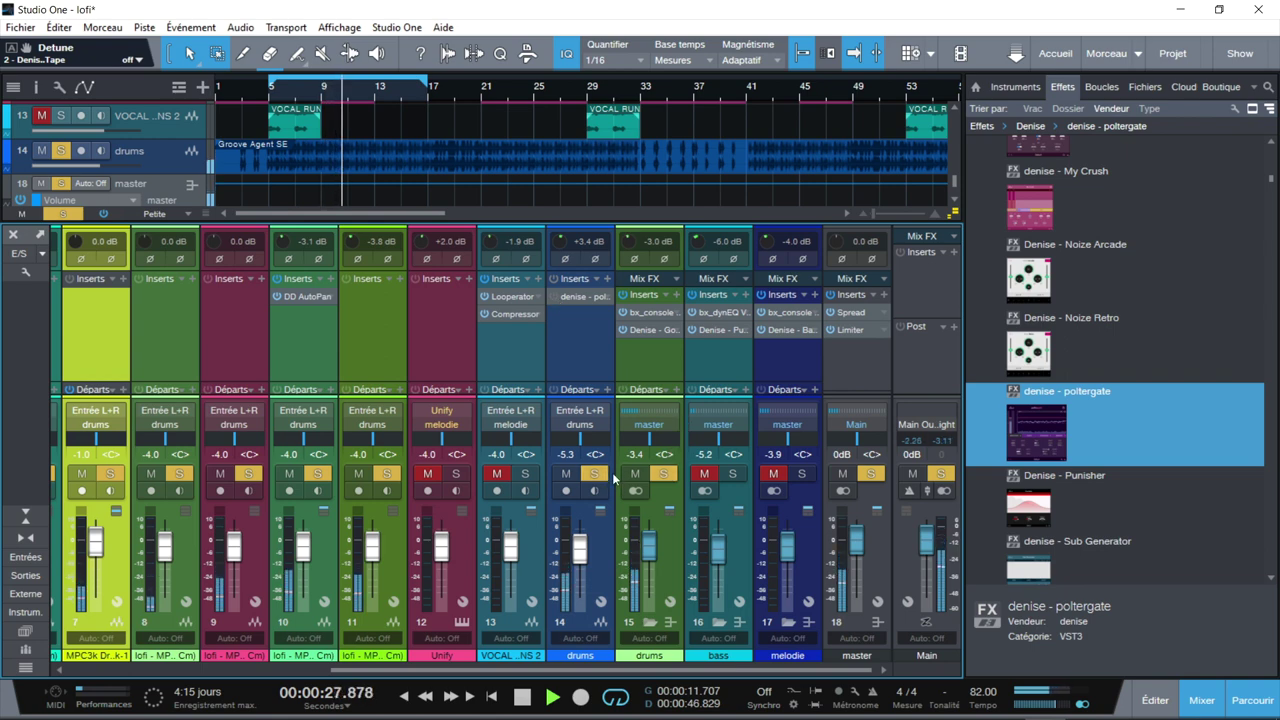
{"action": "left_click", "coordinate": [596, 475]}
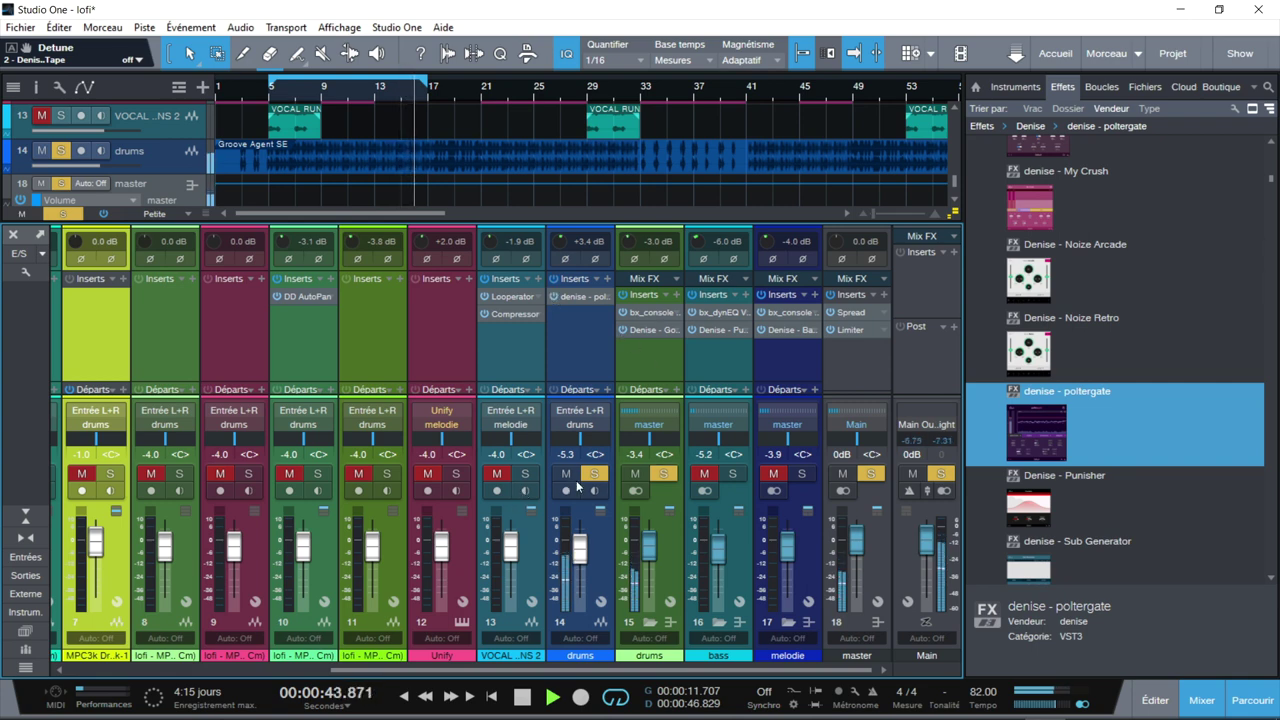
Build up the mix by soloing the whole drums bus and adding the bass and melodie buses to the solo
{"action": "left_click", "coordinate": [663, 474]}
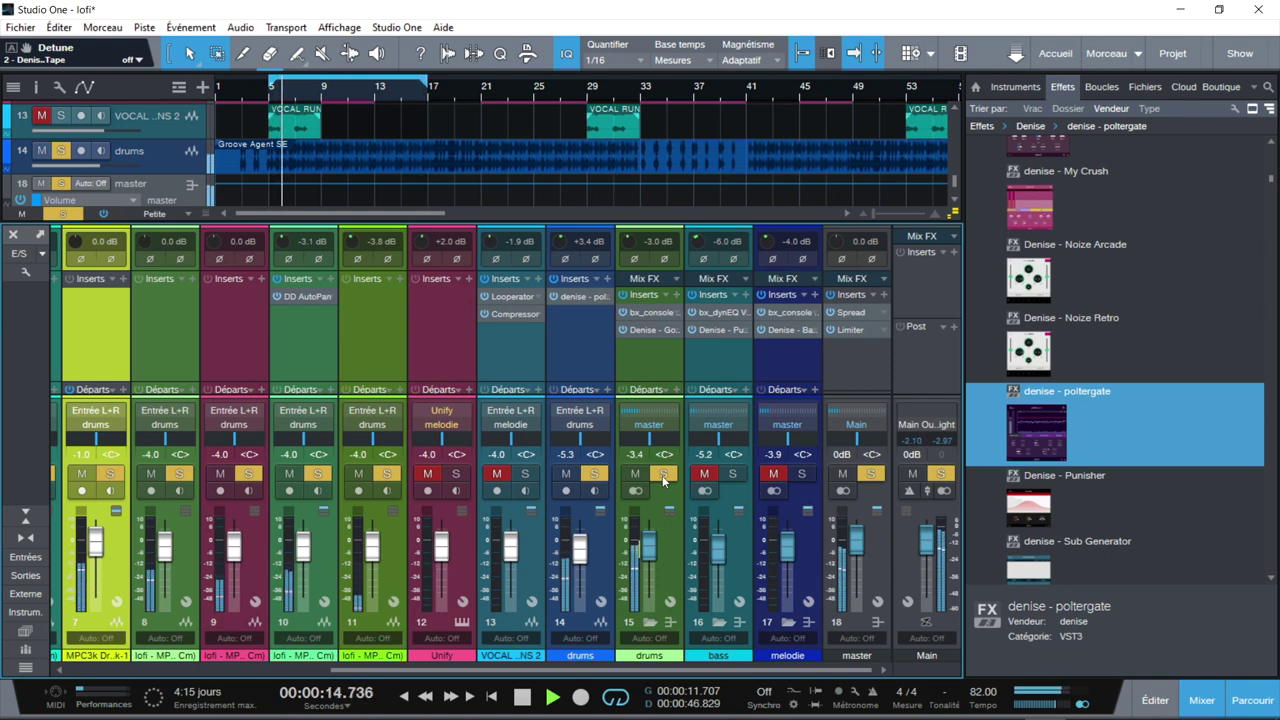
{"action": "left_click", "coordinate": [736, 475]}
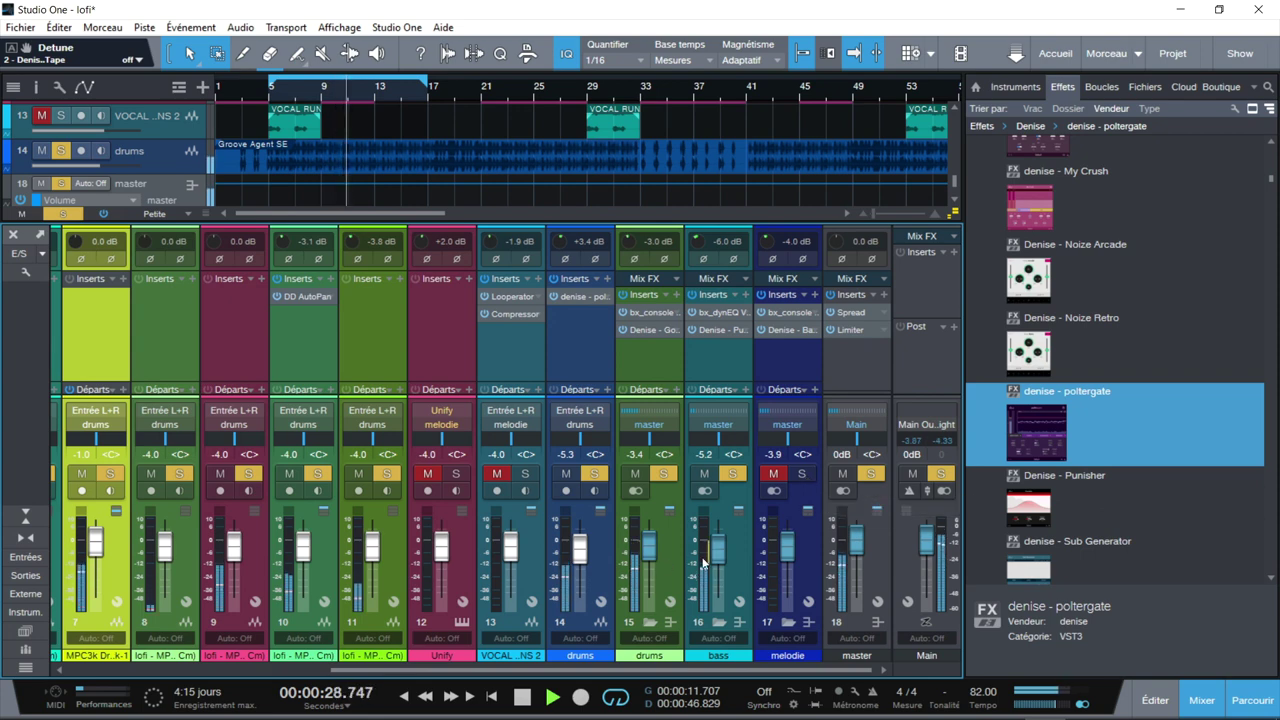
{"action": "left_click", "coordinate": [801, 473]}
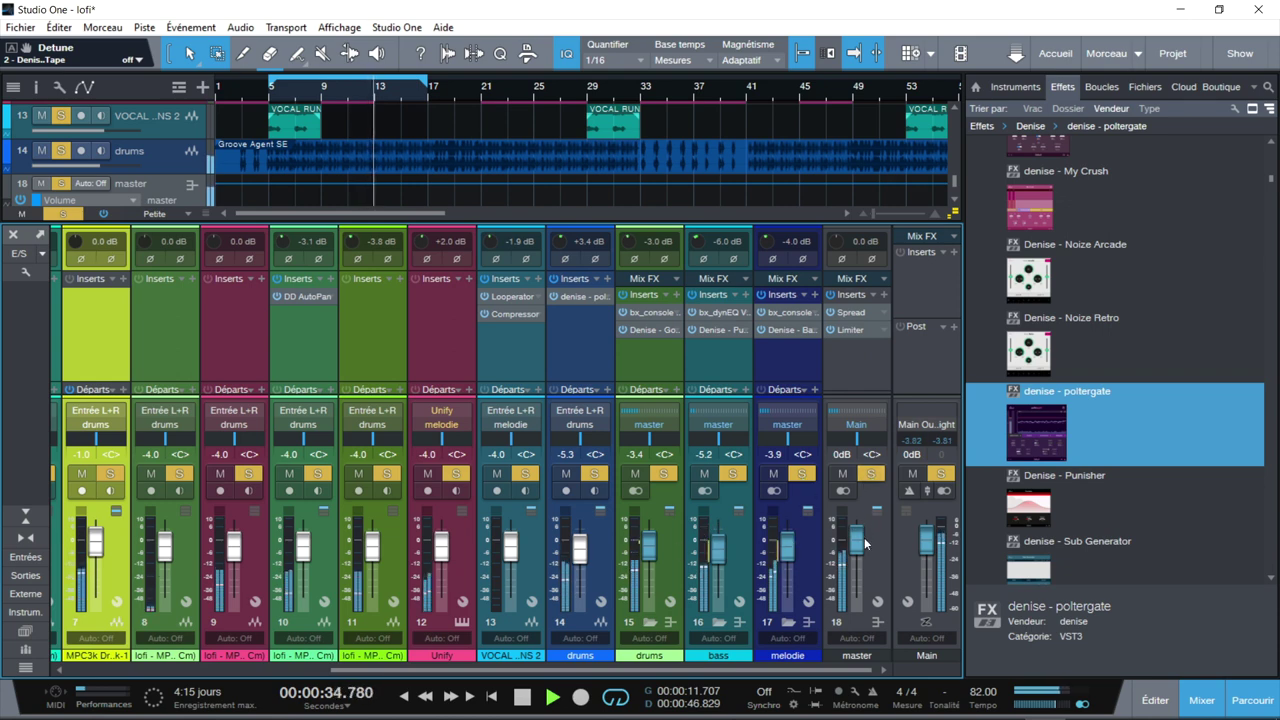
Check the Spread insert on the master bus, close it and stop playback
{"action": "left_click", "coordinate": [855, 314]}
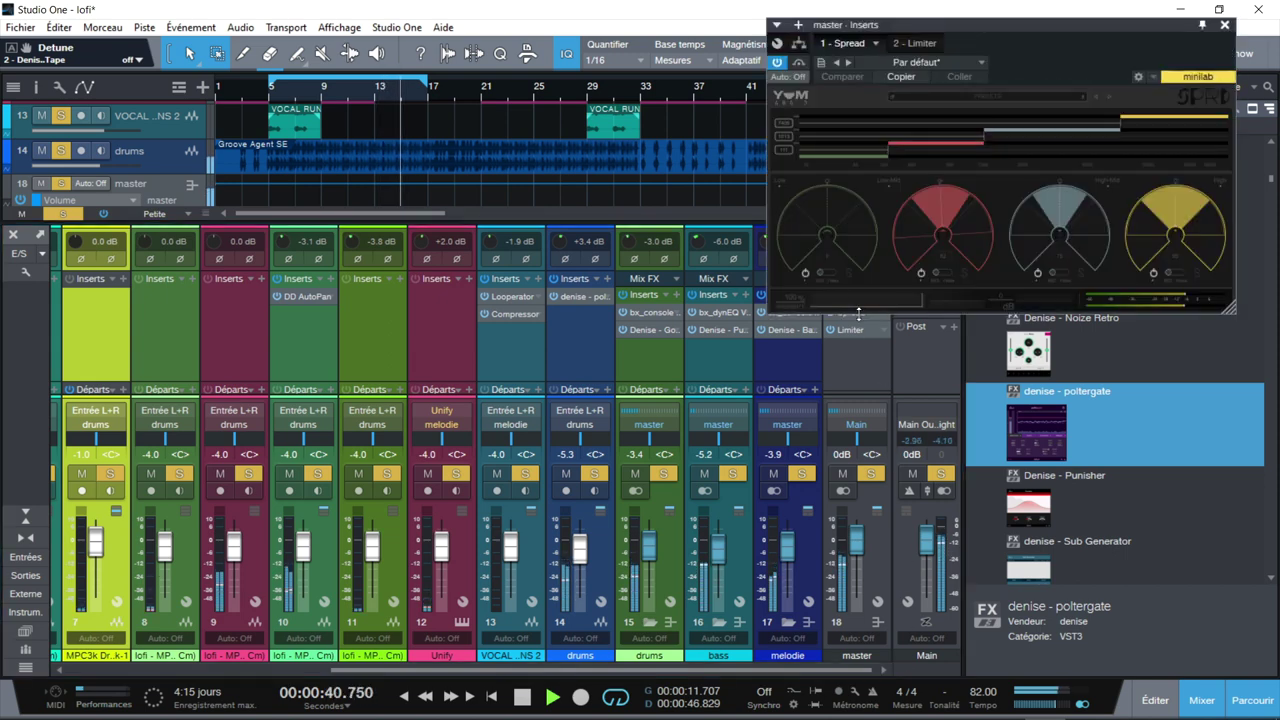
{"action": "left_click_drag", "start_coordinate": [994, 28], "coordinate": [618, 60]}
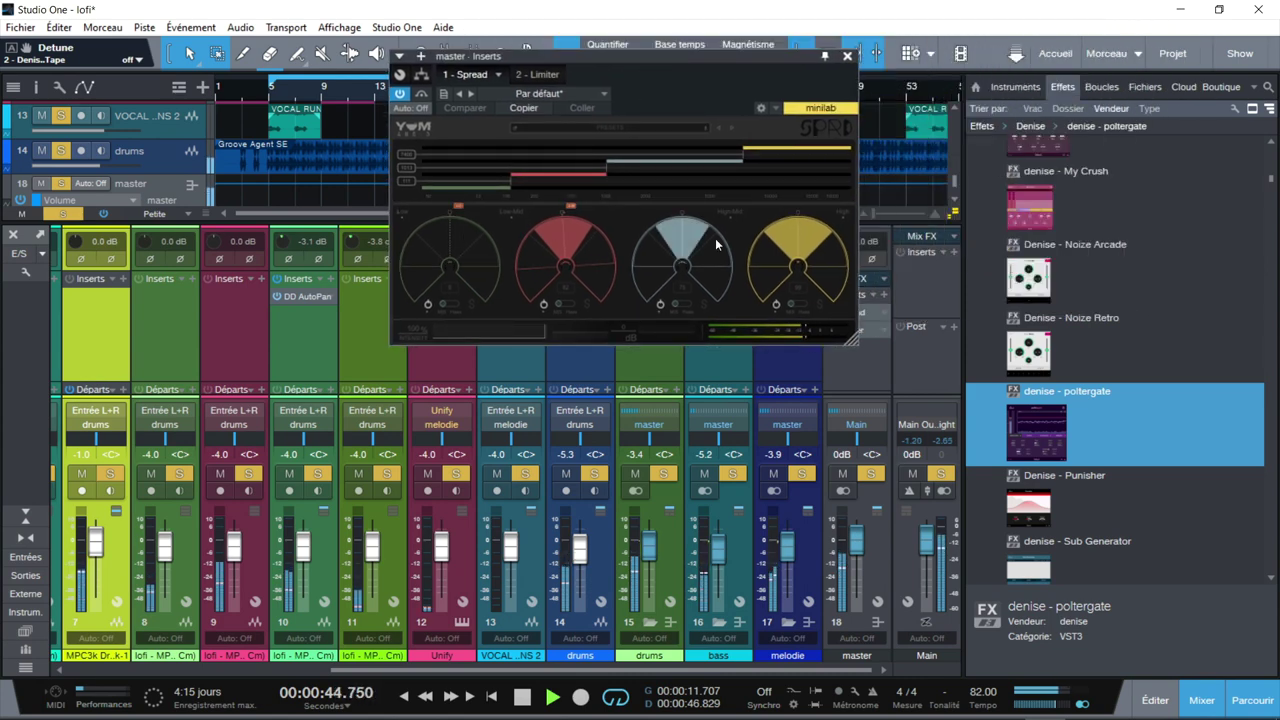
{"action": "left_click", "coordinate": [847, 57]}
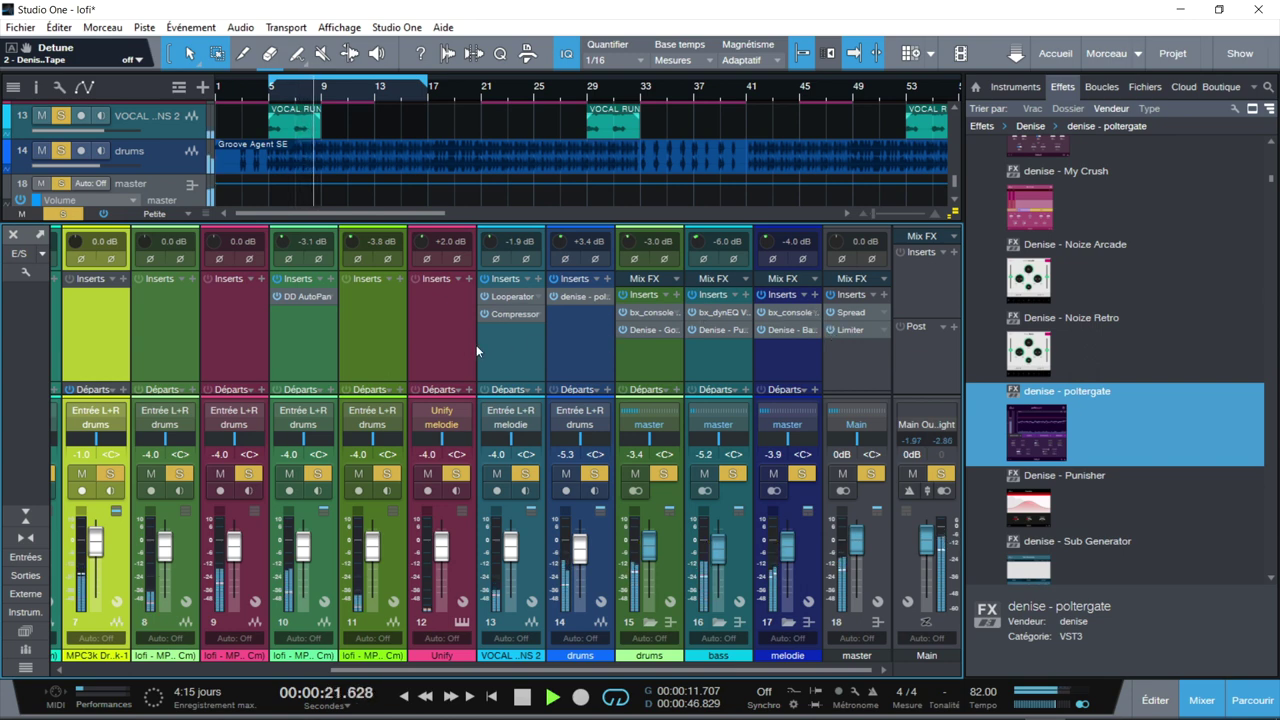
{"action": "key", "text": "space"}
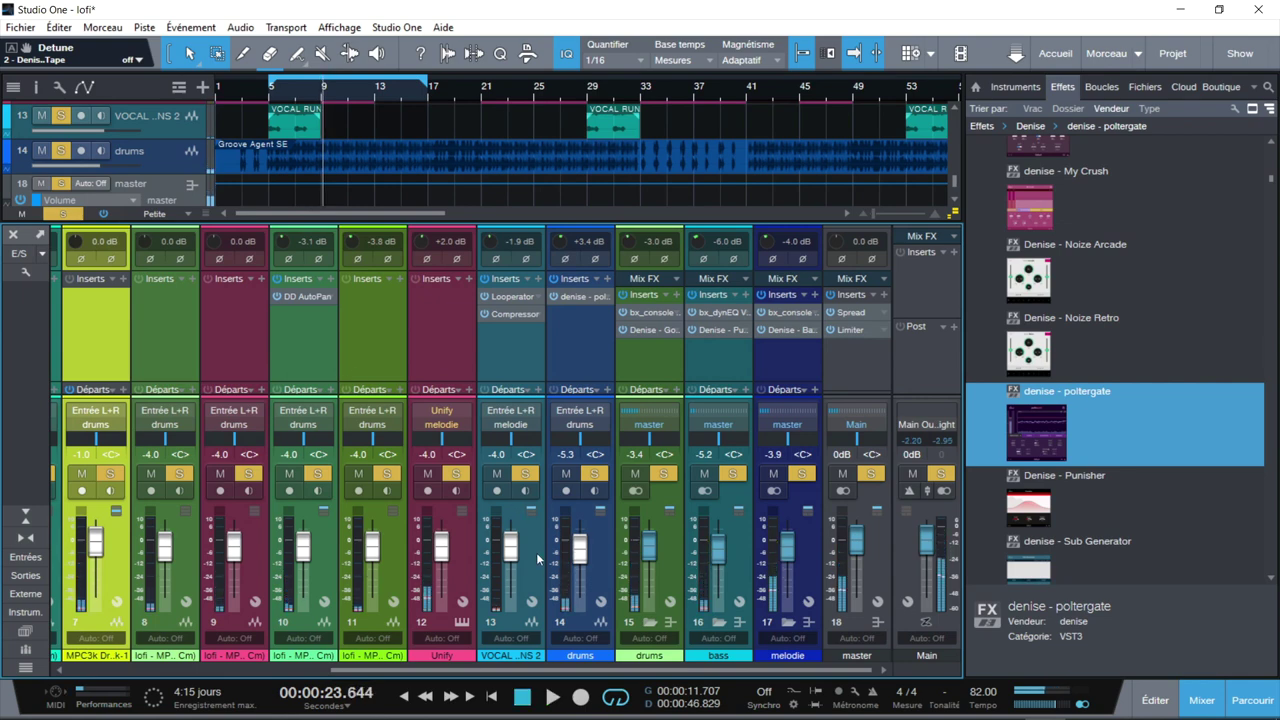